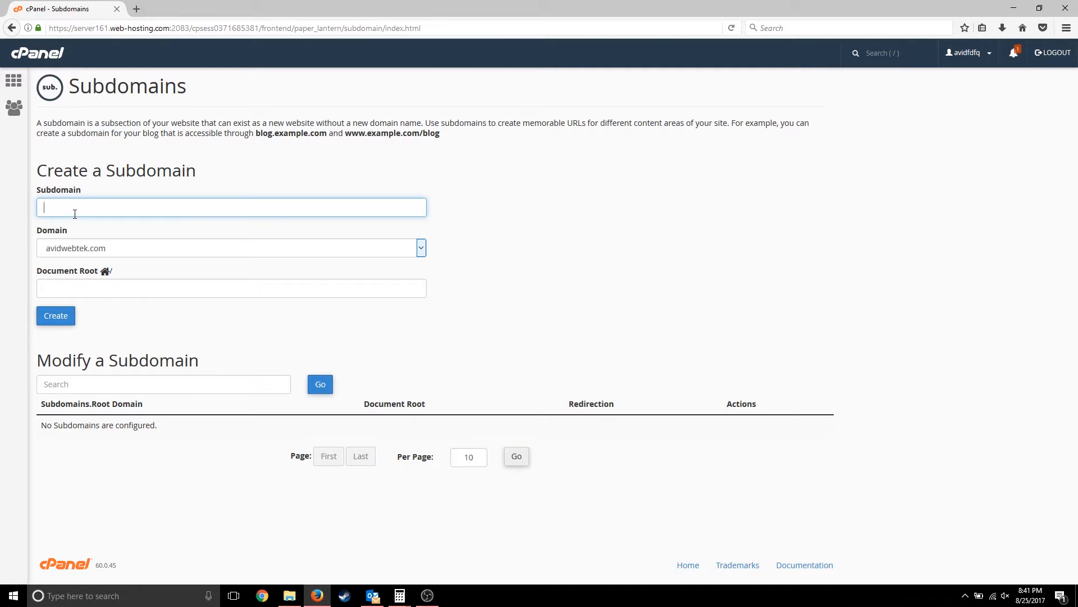
- Create the email.avidwebtek.com subdomain in cPanel
type("emai")
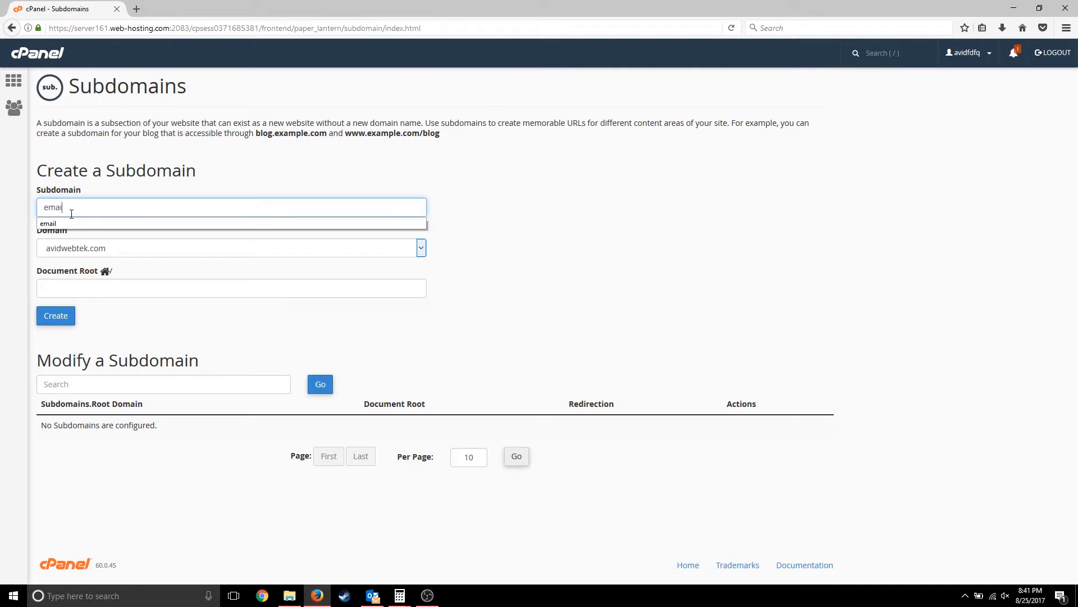
type("l")
left_click(68, 224)
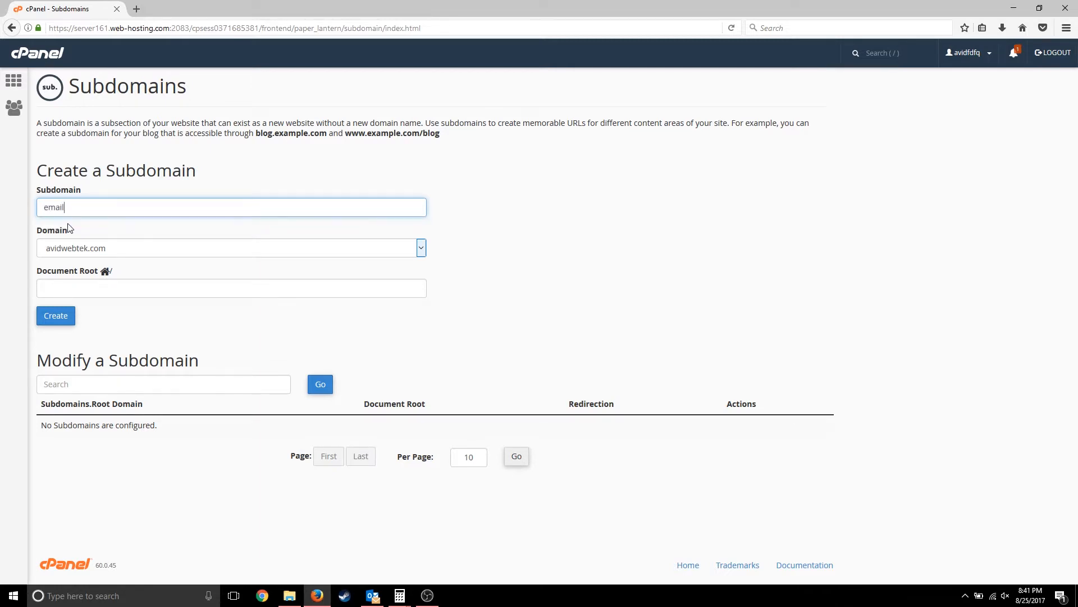
left_click(55, 316)
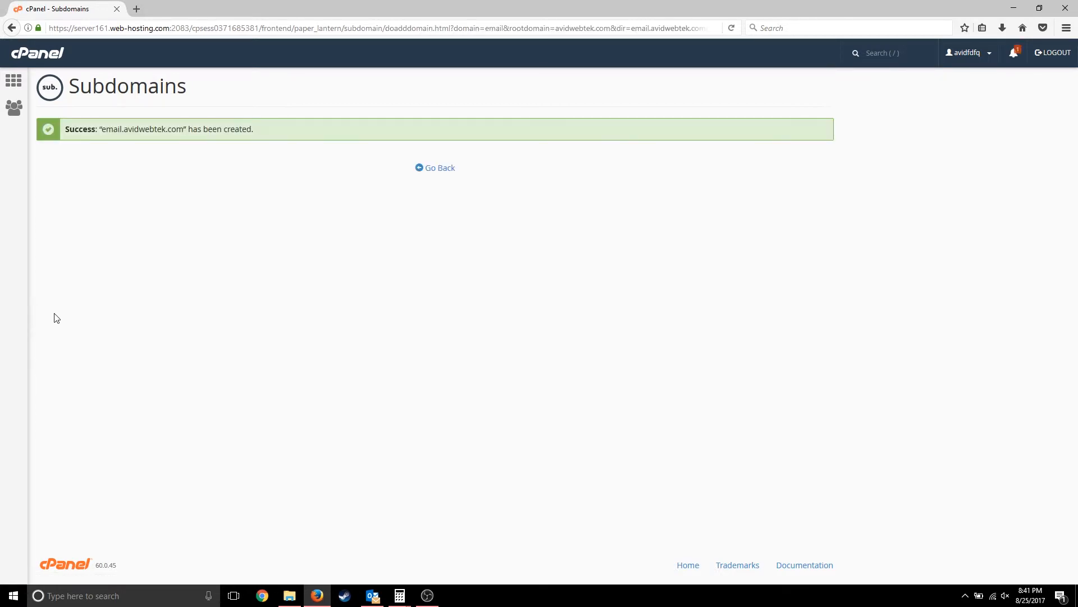
- Create the emailcontent.avidwebtek.com subdomain, then return to the cPanel home page
left_click(12, 28)
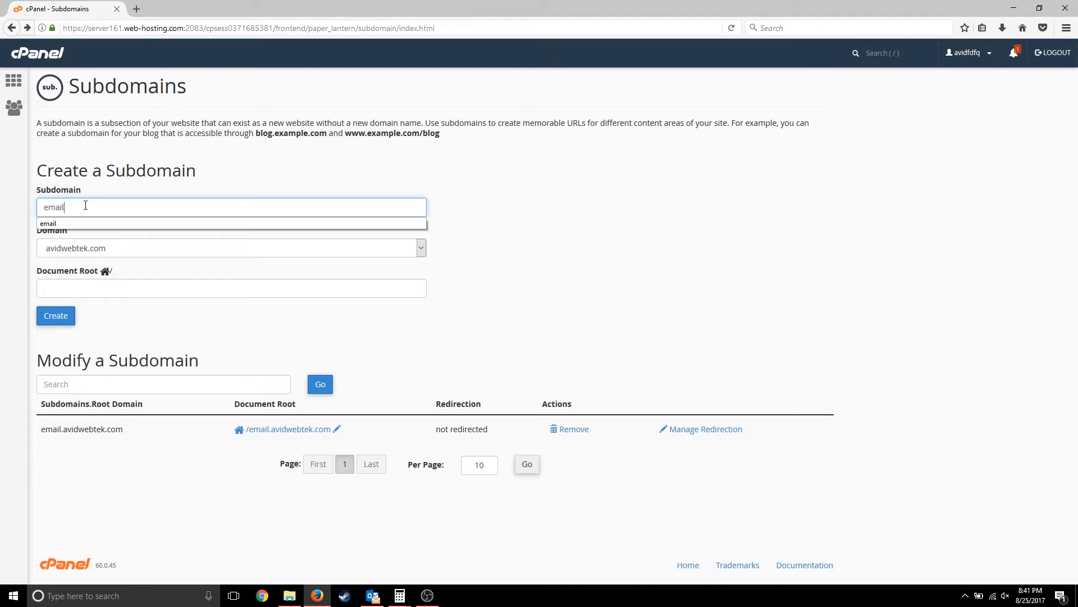
type("content")
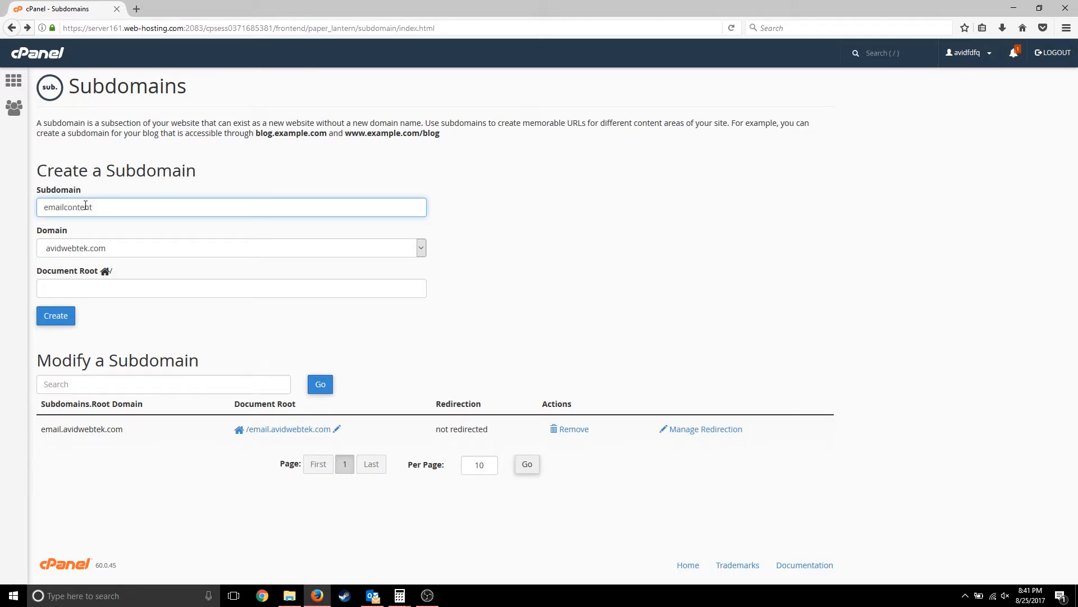
left_click(49, 313)
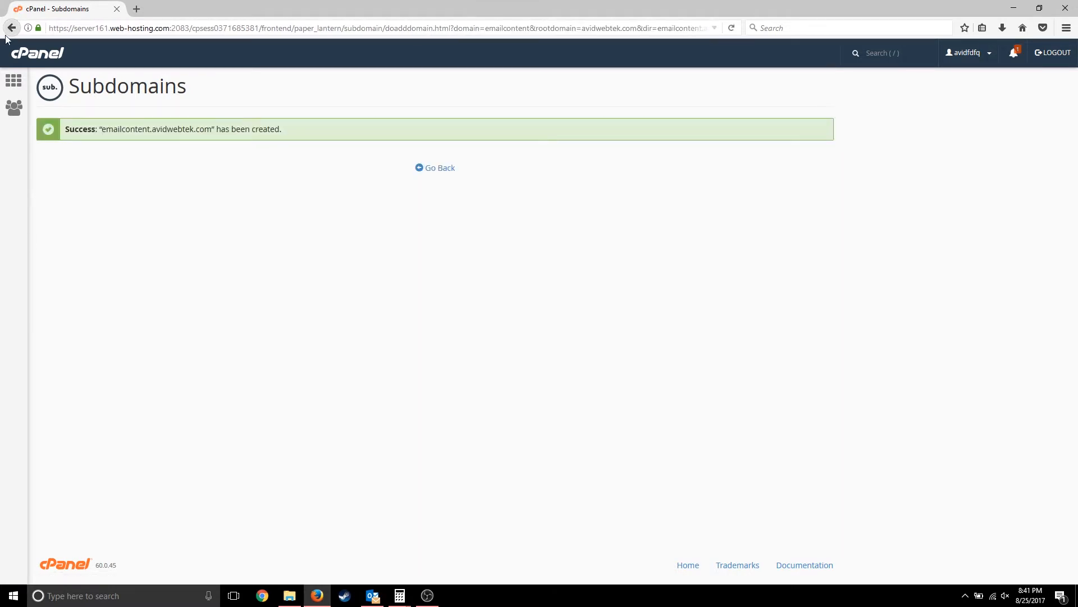
left_click(12, 81)
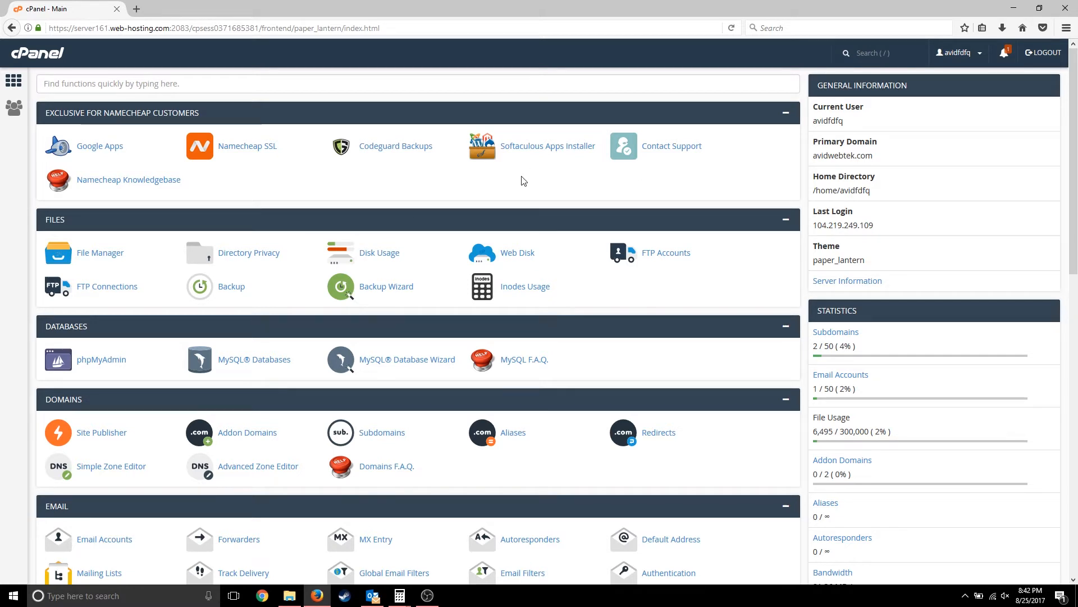
- In Softaculous, pick phpList from the Mails category and start its installation
left_click(541, 152)
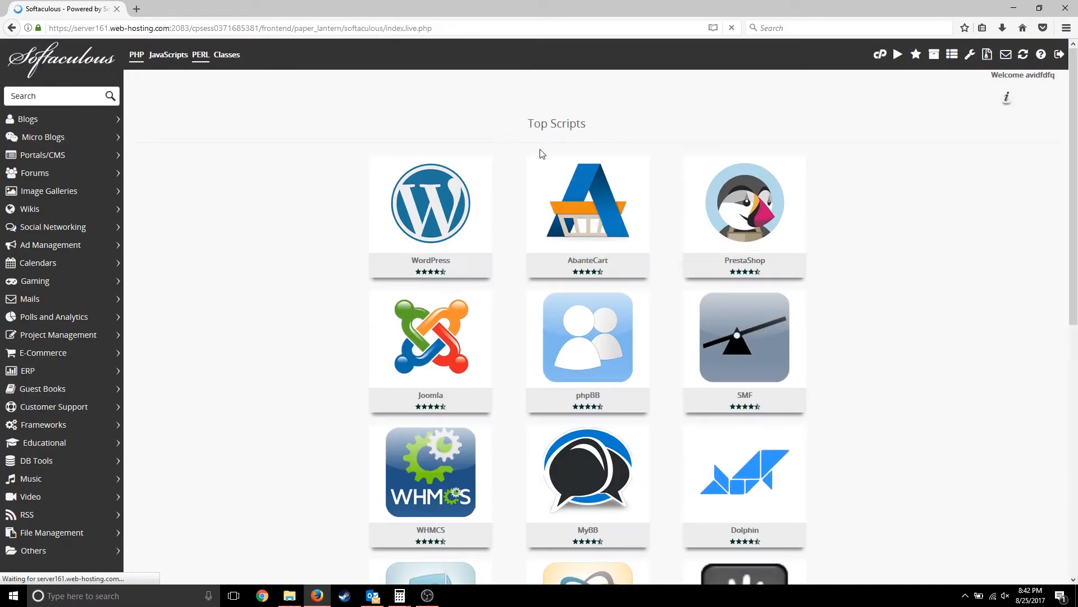
left_click(85, 303)
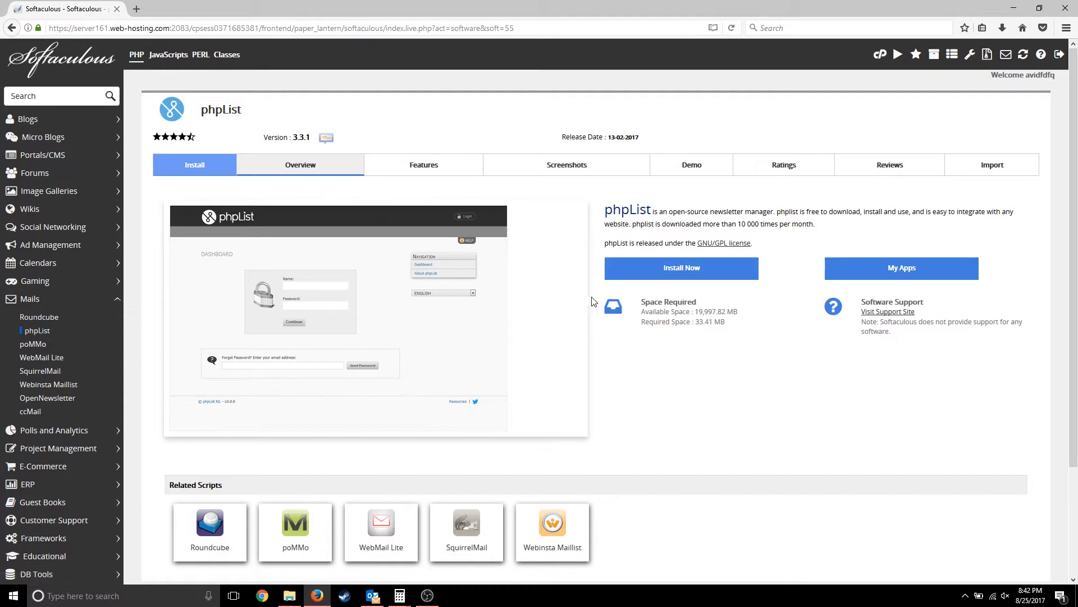
left_click(673, 274)
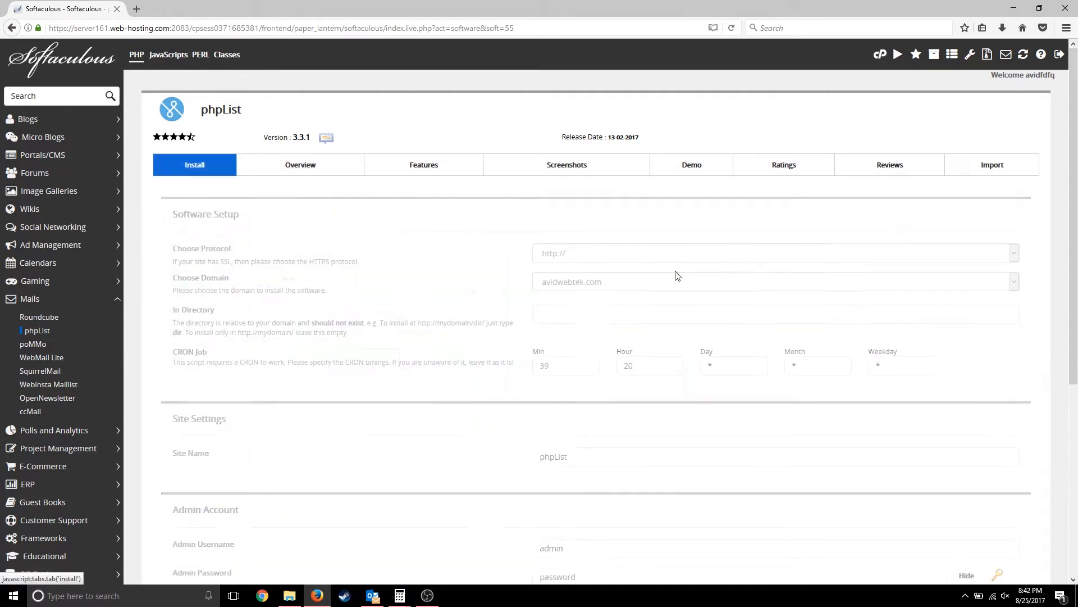
- Install phpList on email.avidwebtek.com using the company admin e-mail address
left_click(647, 281)
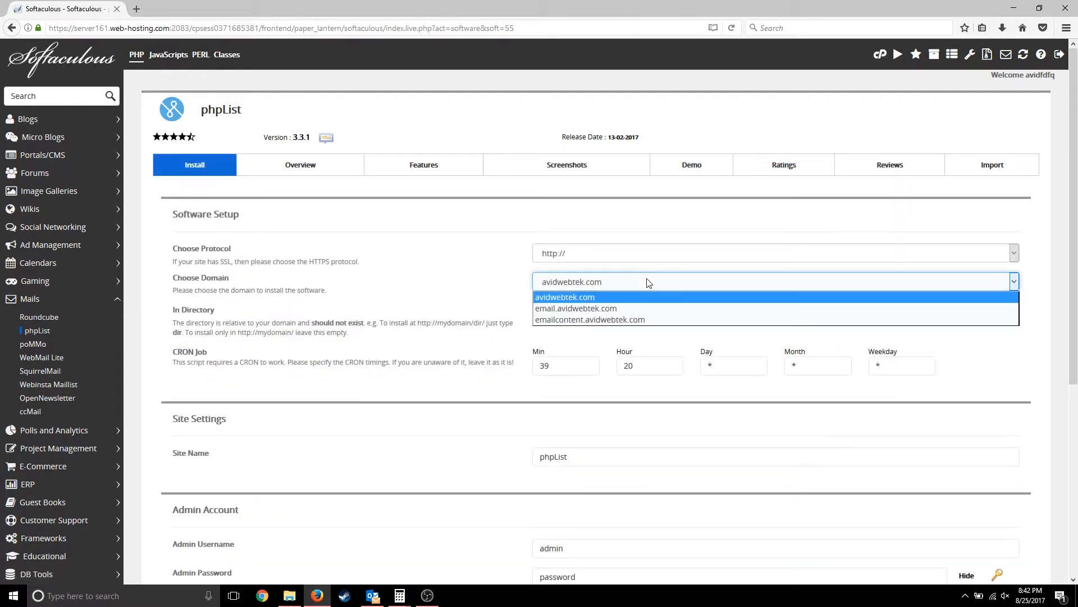
left_click(641, 309)
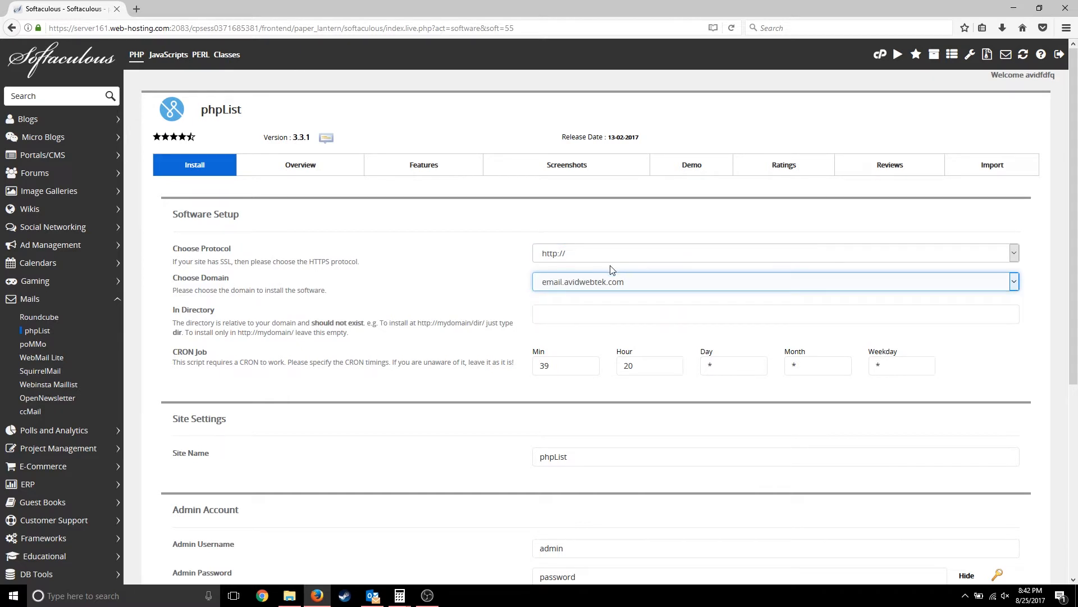
scroll(567, 314, "down", 3)
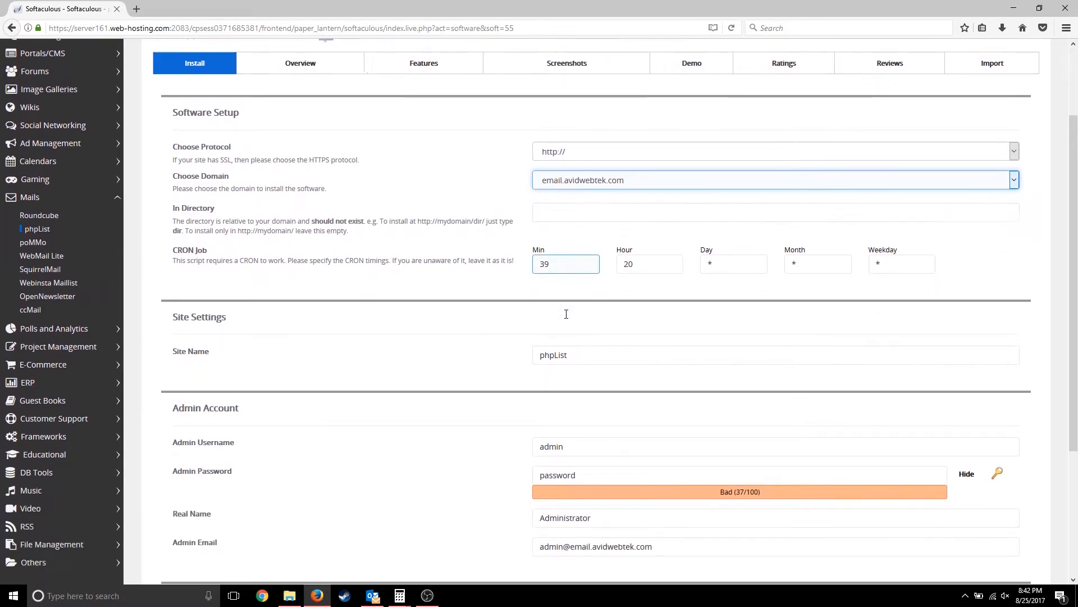
scroll(566, 318, "down", 1)
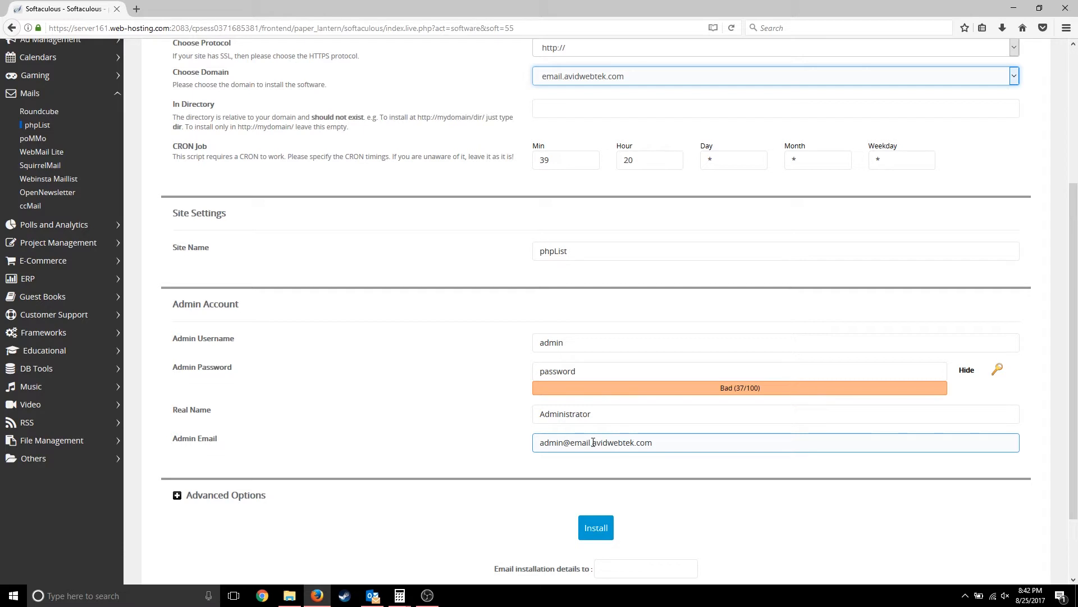
left_click_drag(594, 443, 508, 444)
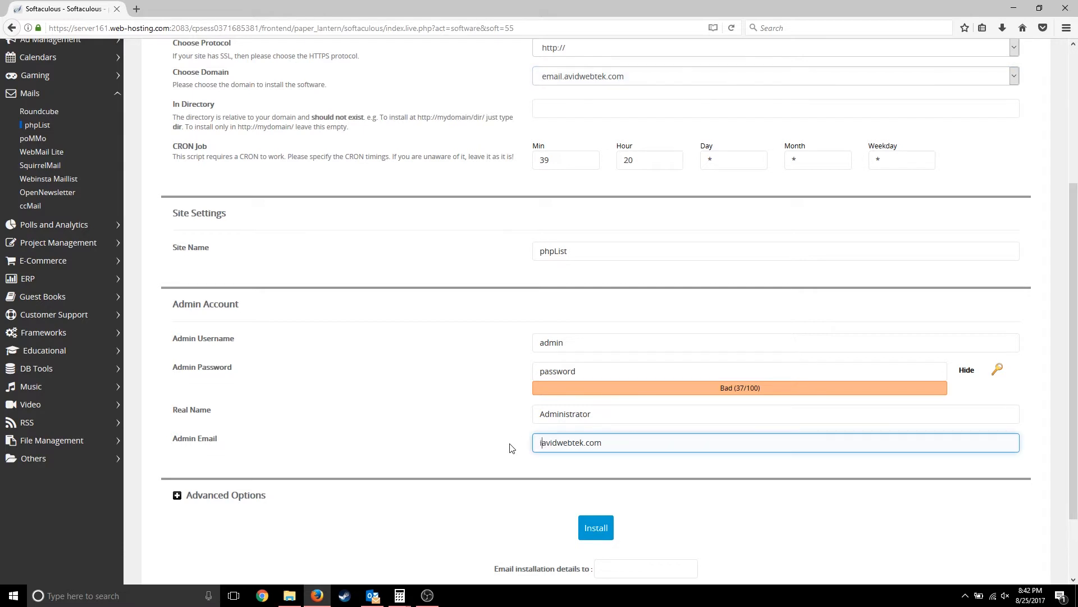
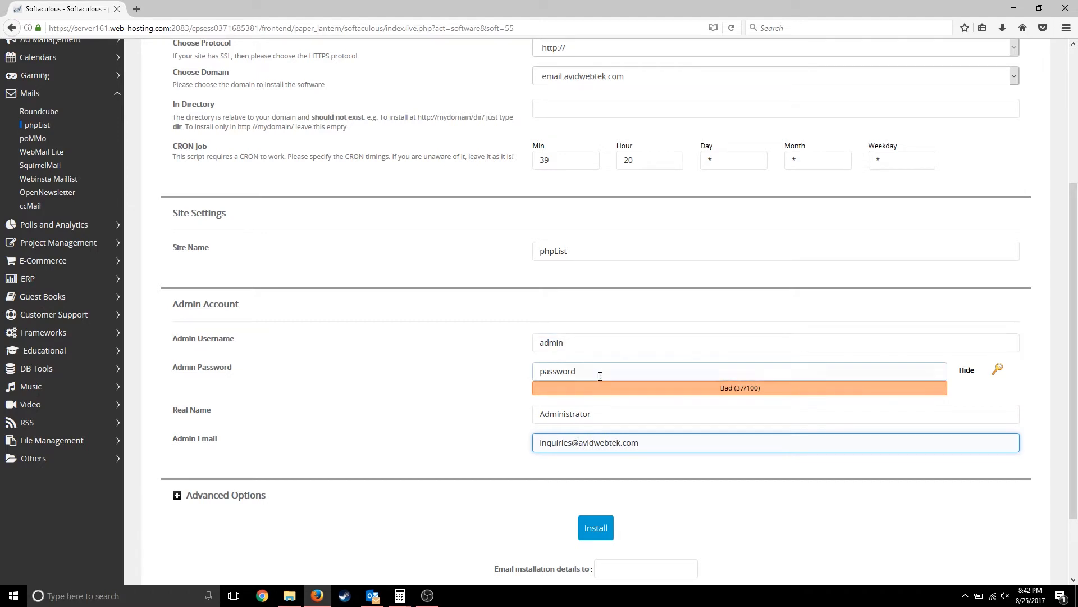
left_click(604, 532)
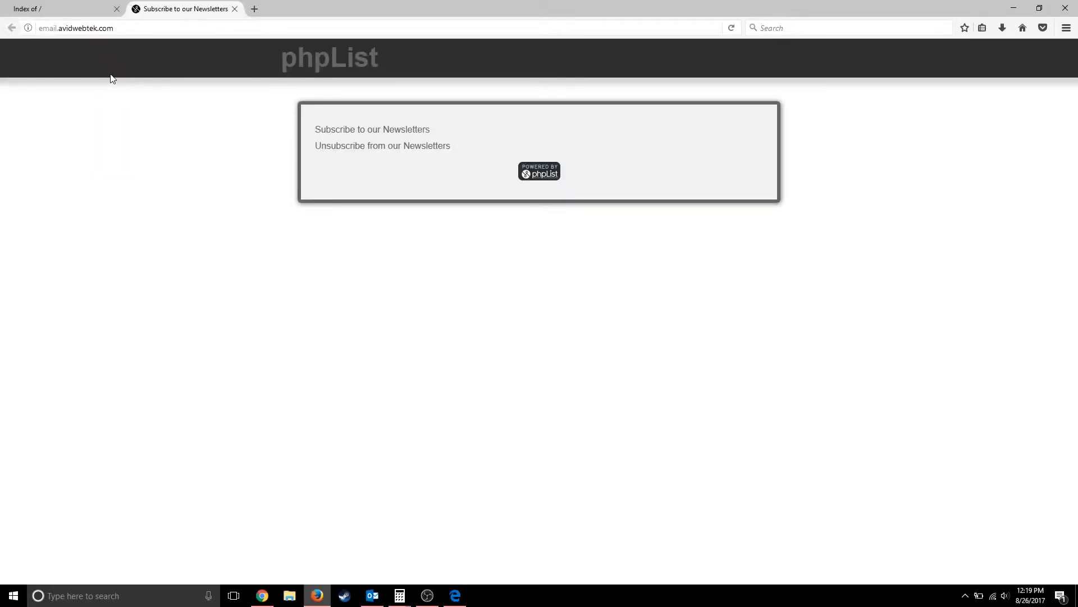
- Check the emailcontent page, then load the phpList admin at email.avidwebtek.com/admin
left_click(78, 9)
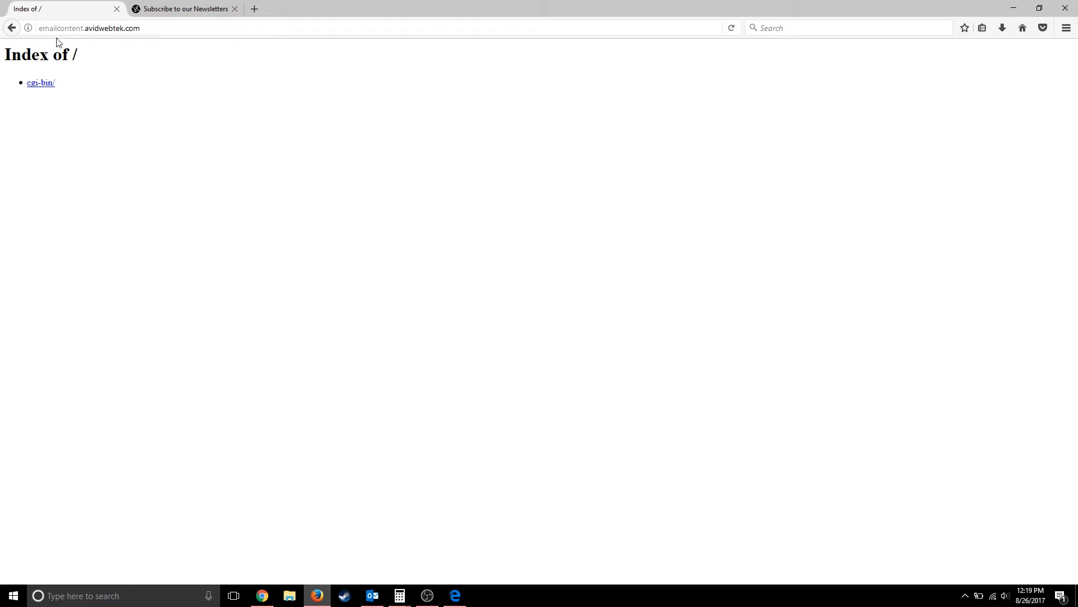
left_click(185, 8)
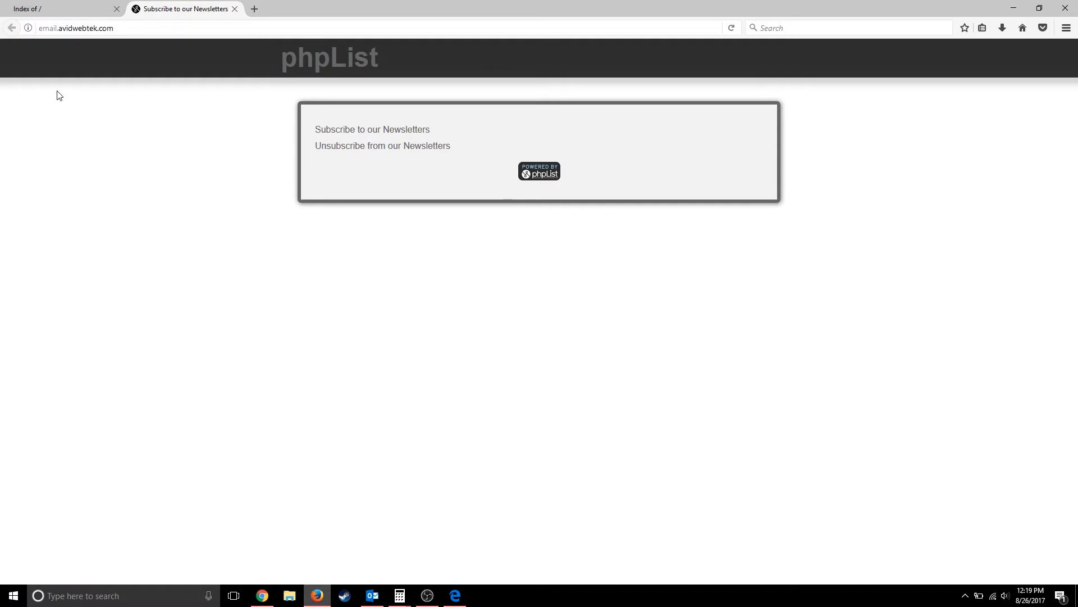
left_click(129, 24)
left_click(129, 24)
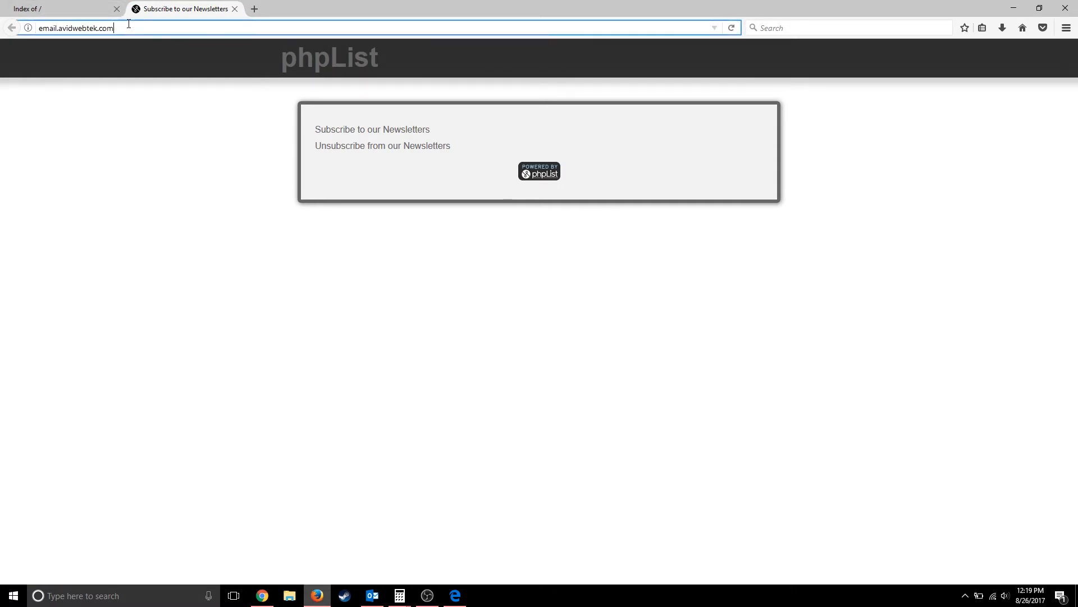
type("/admin")
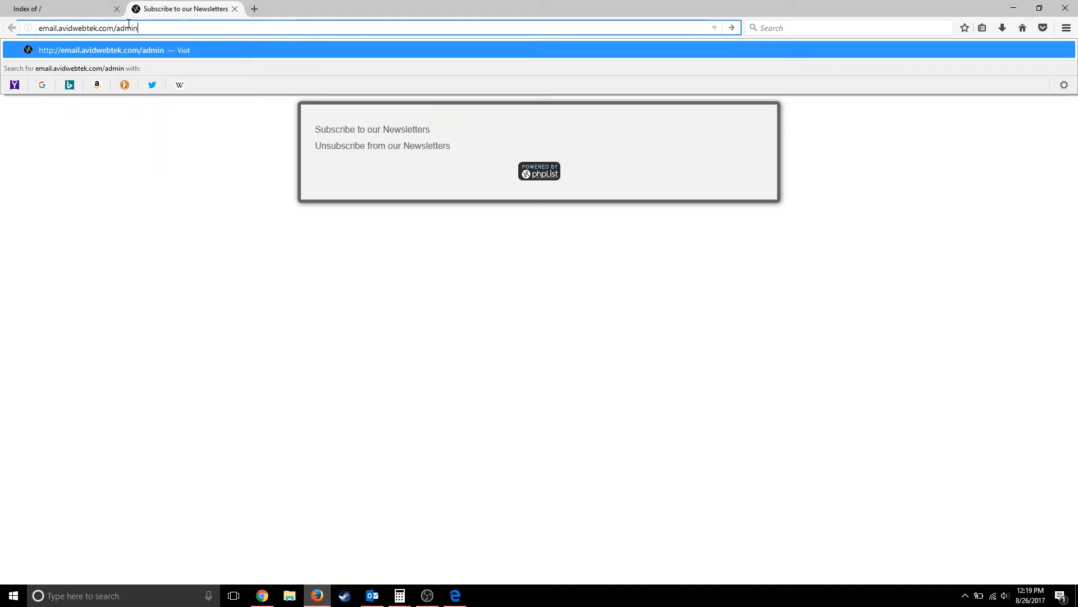
key("Return")
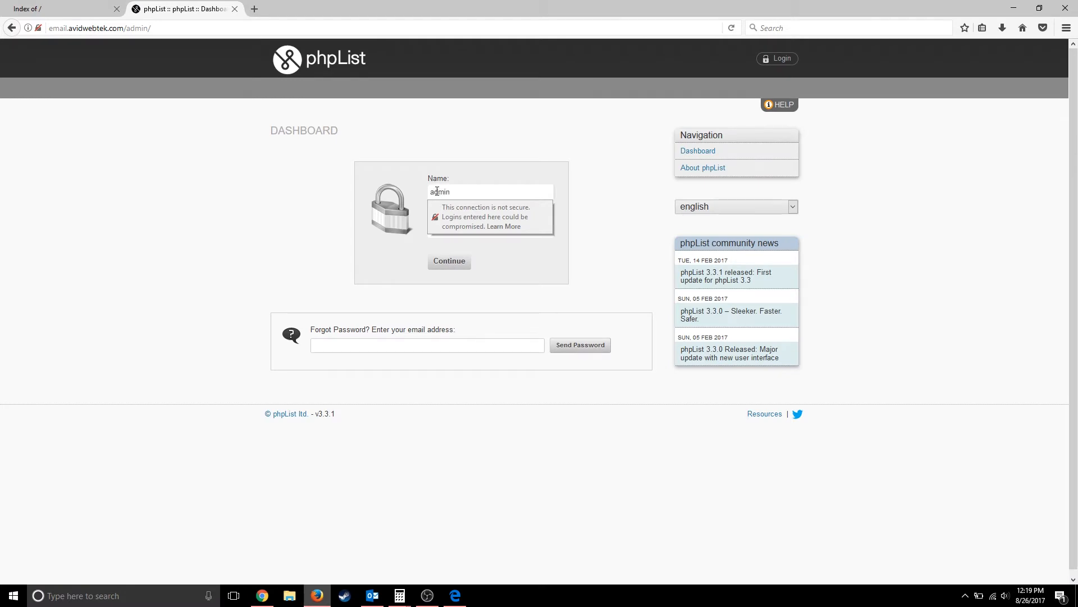
- Log in to phpList admin with the password and dismiss Firefox's save-login prompt
left_click(456, 232)
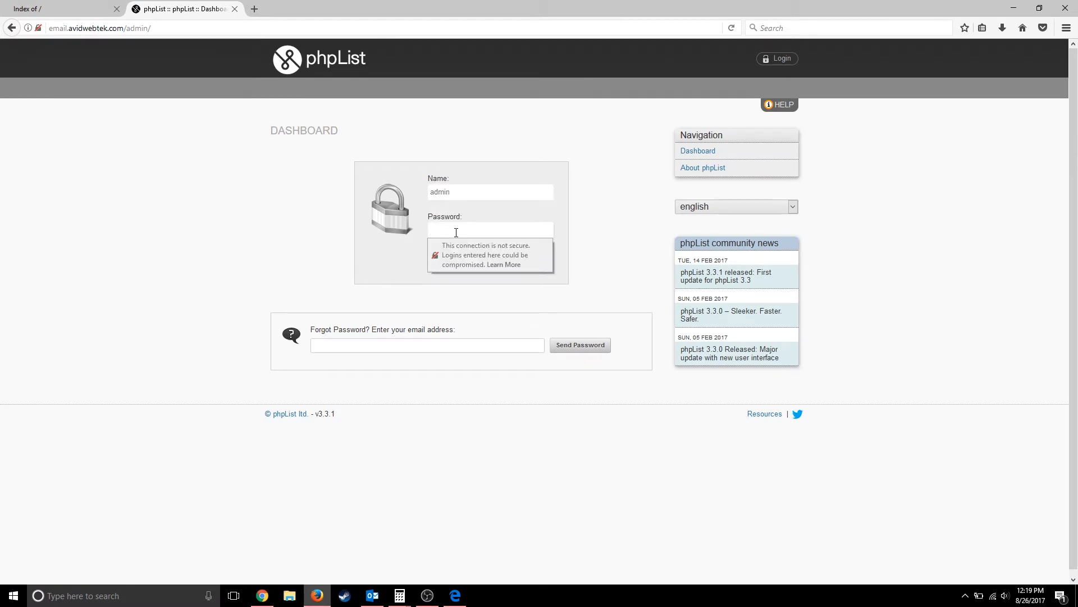
key("BackSpace")
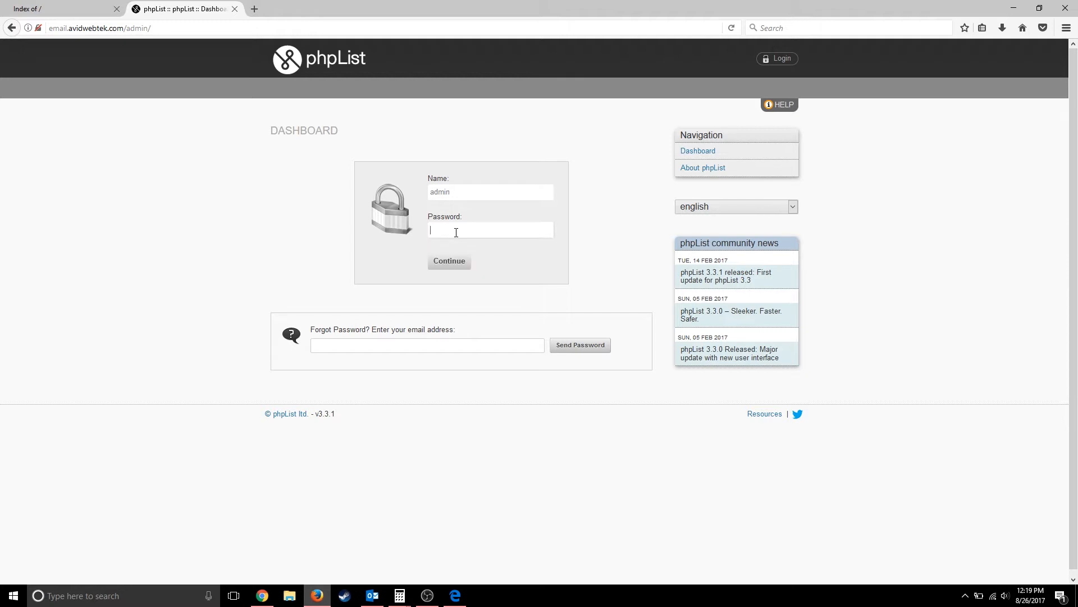
type("••")
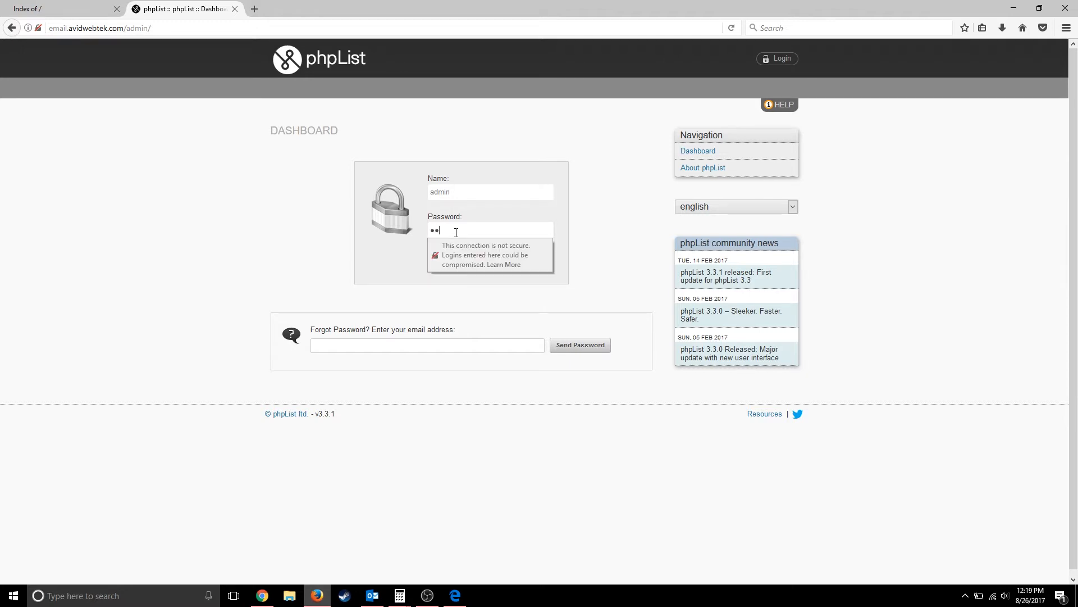
key("Return")
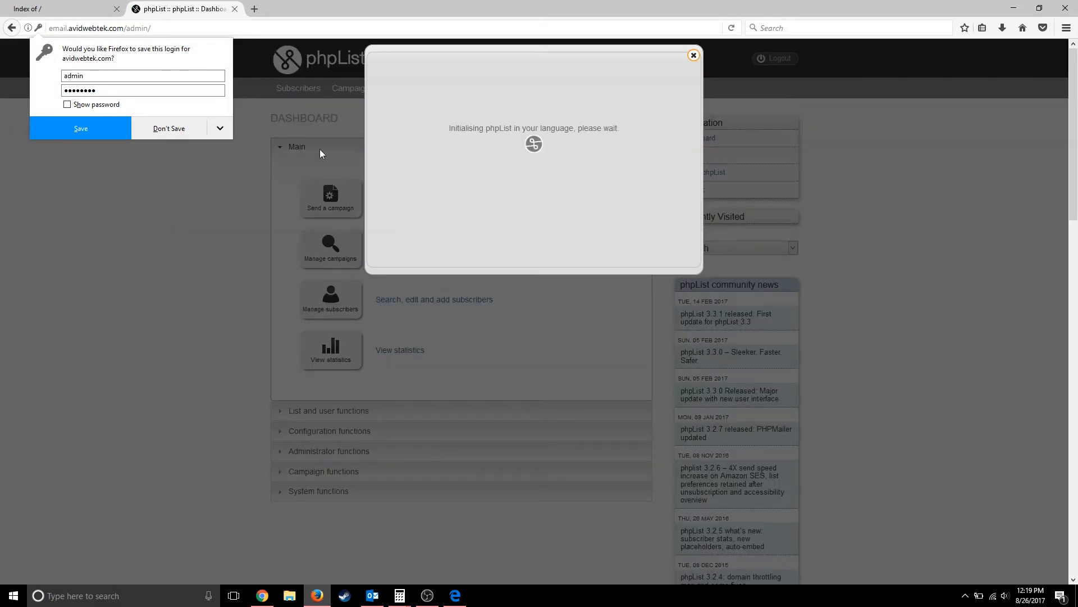
left_click(80, 126)
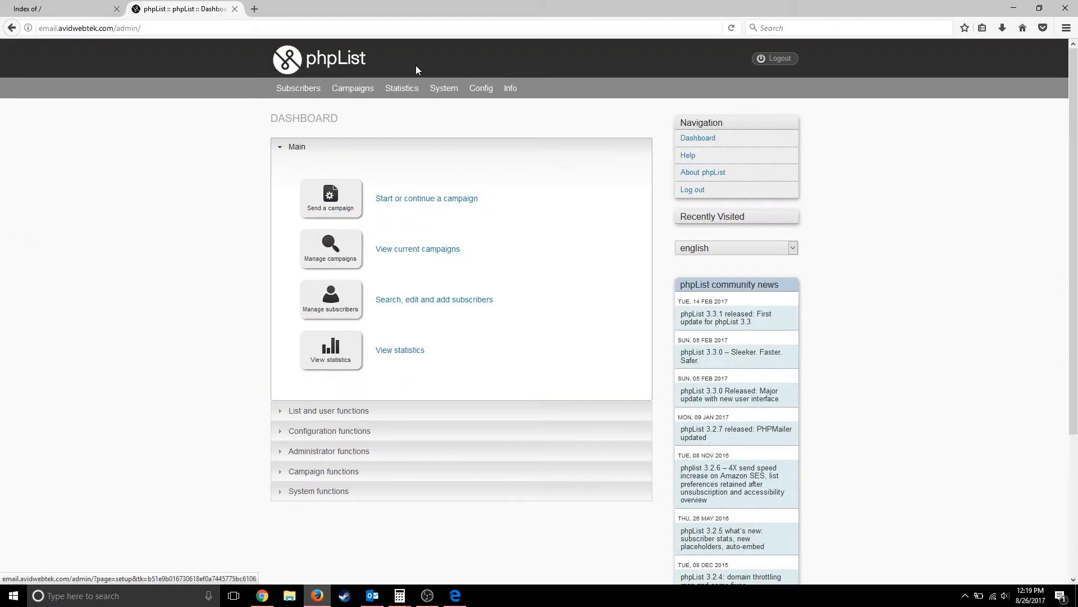
- Go to Config > Settings in phpList
mouse_move(418, 87)
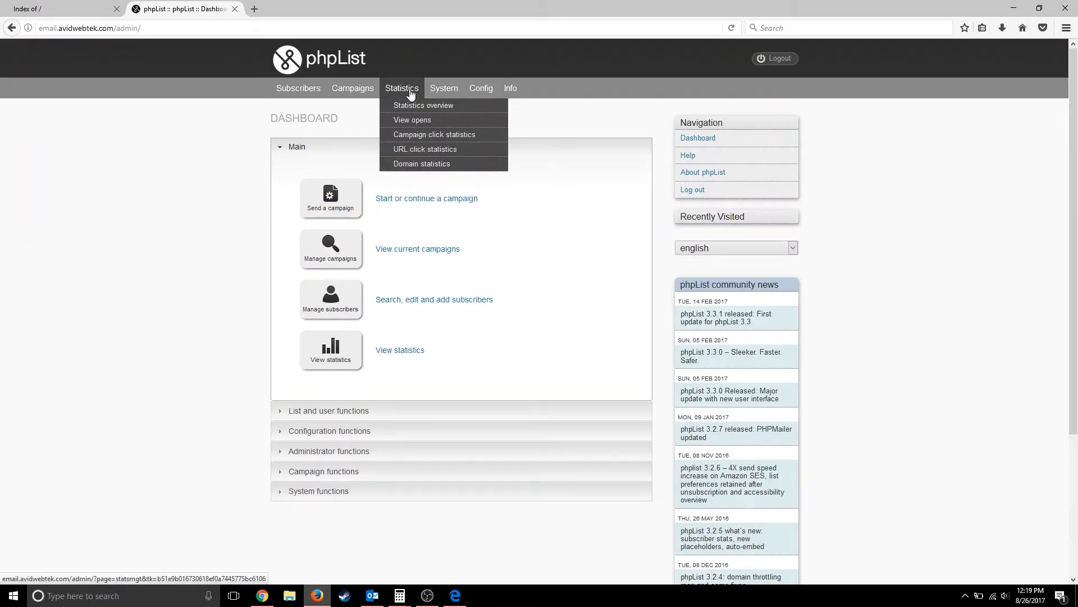
mouse_move(466, 93)
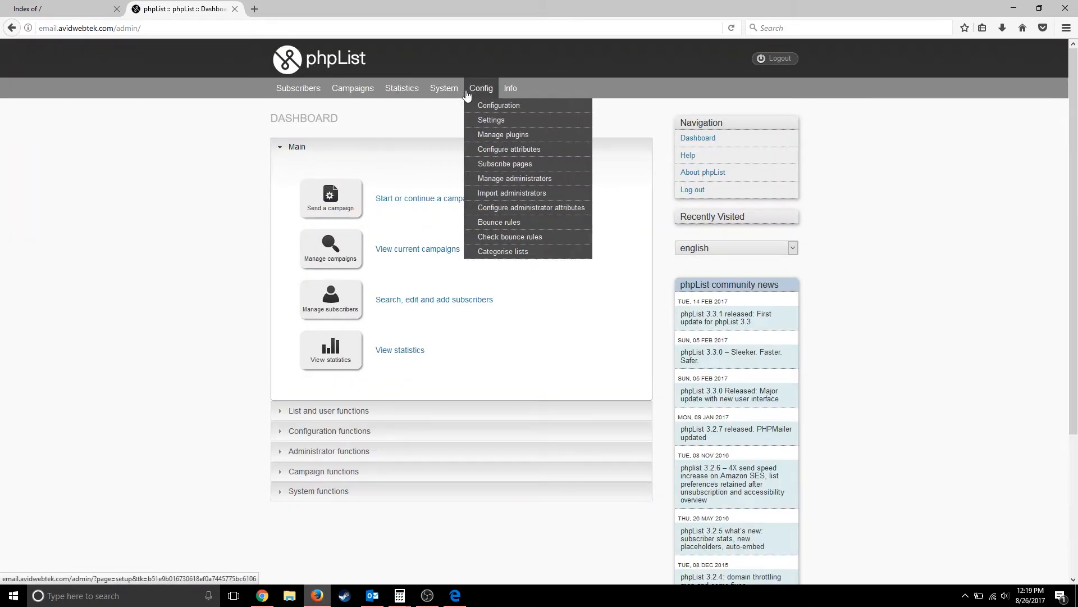
left_click(481, 119)
- Delete all HTML from the default campaign footer setting and save it blank
scroll(253, 369, "down", 5)
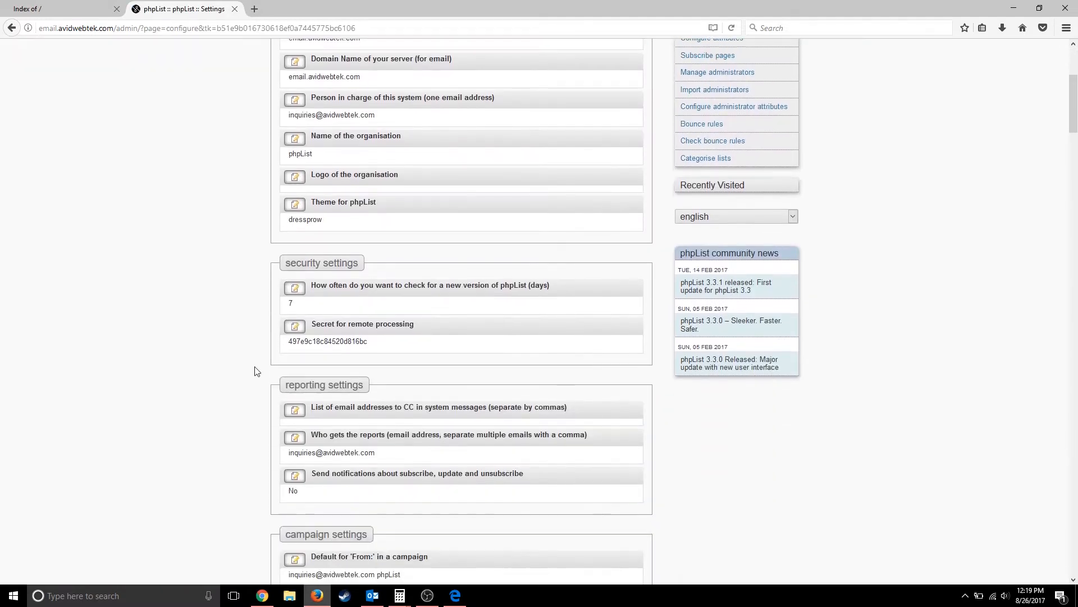
scroll(255, 370, "down", 2)
scroll(255, 370, "down", 3)
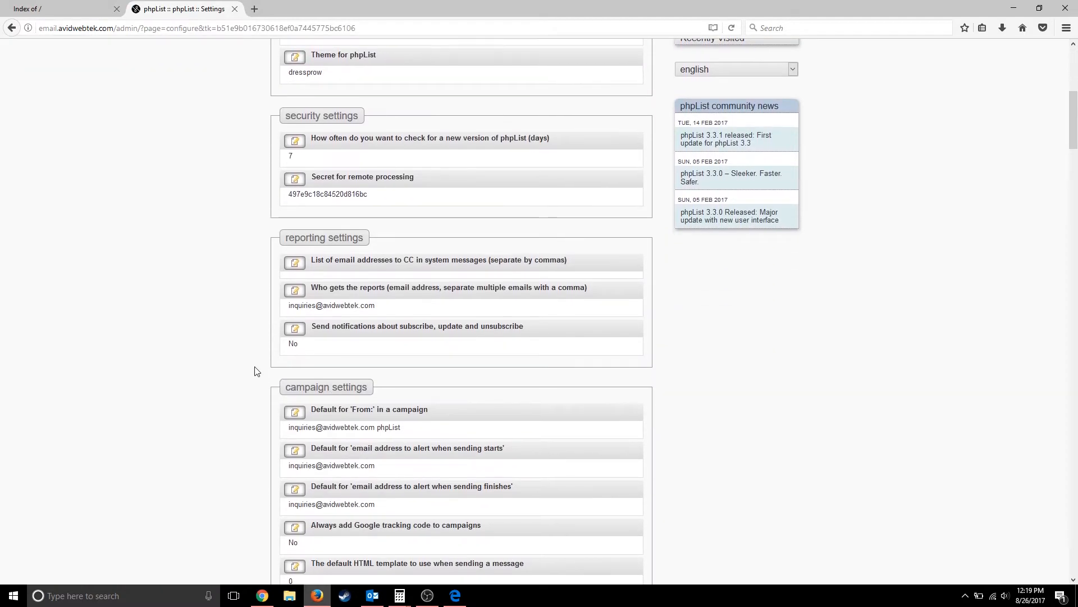
scroll(255, 371, "down", 1)
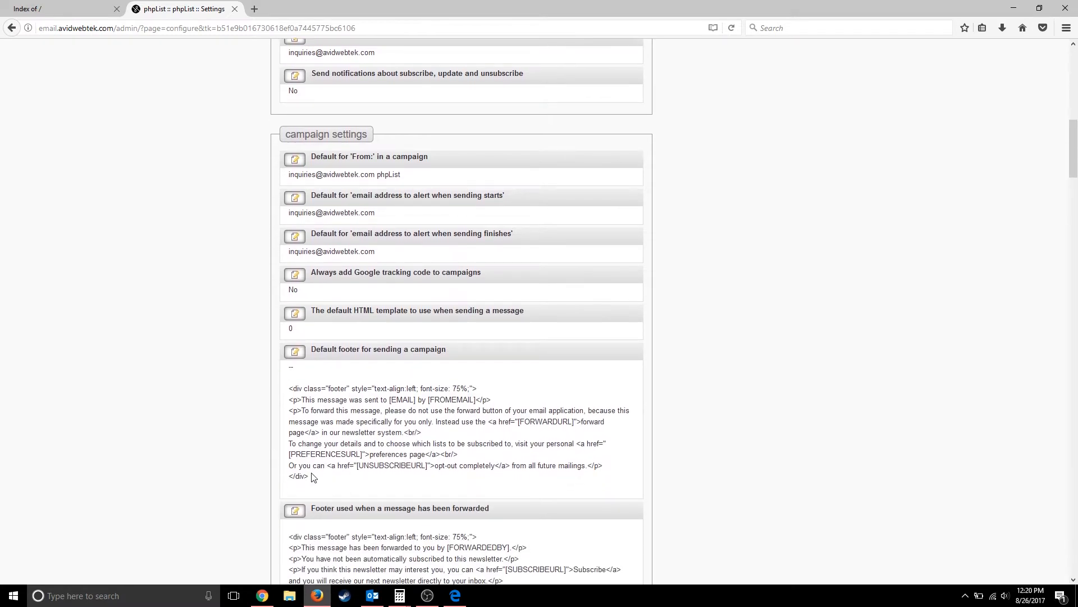
left_click(295, 352)
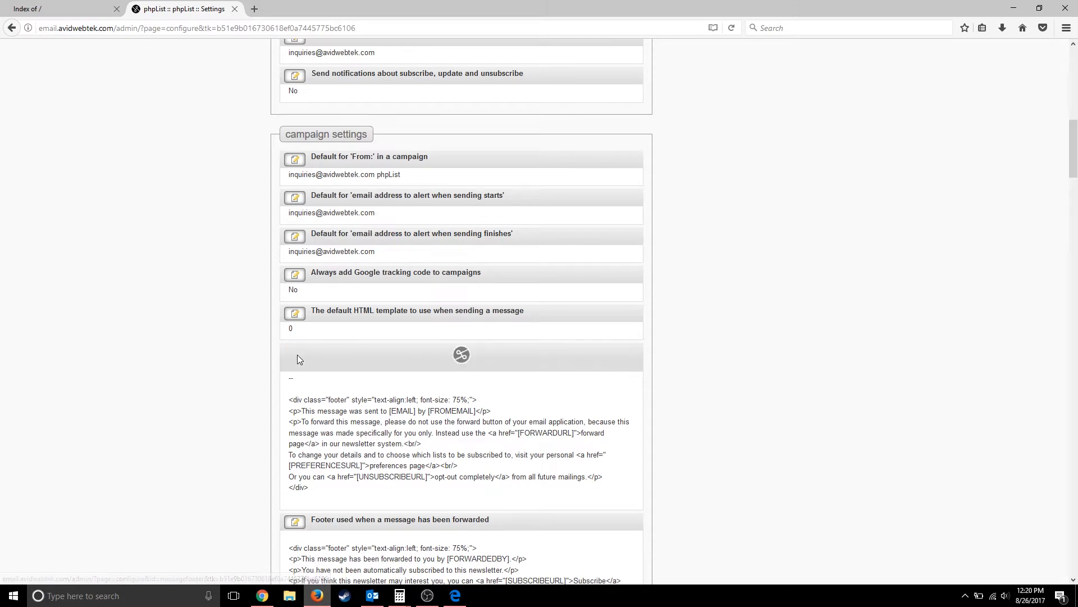
left_click_drag(325, 462, 193, 219)
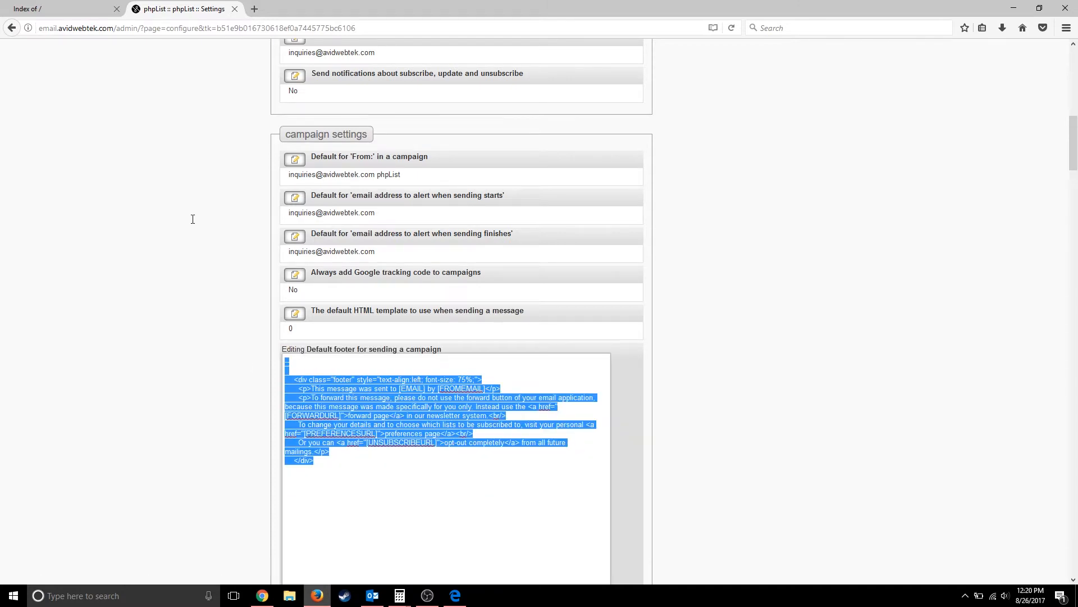
key("BackSpace")
scroll(192, 223, "down", 5)
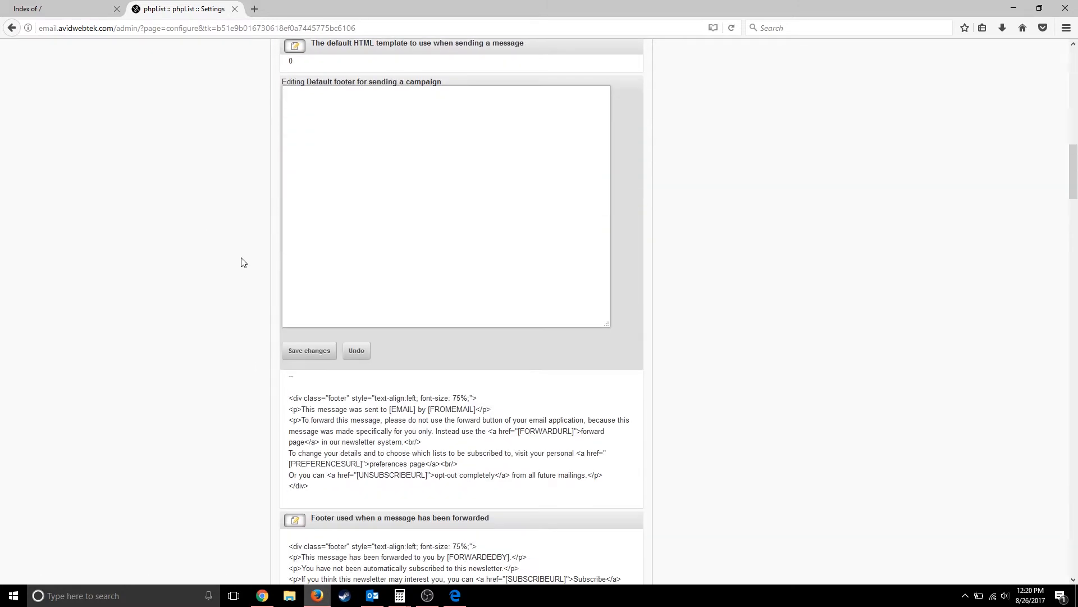
left_click(288, 347)
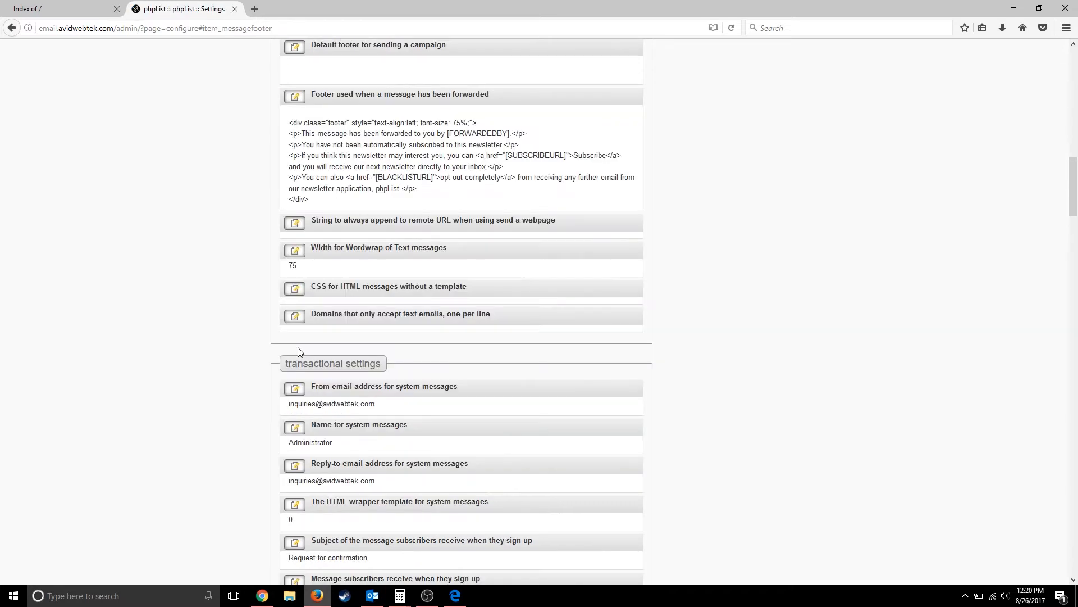
scroll(378, 205, "up", 10)
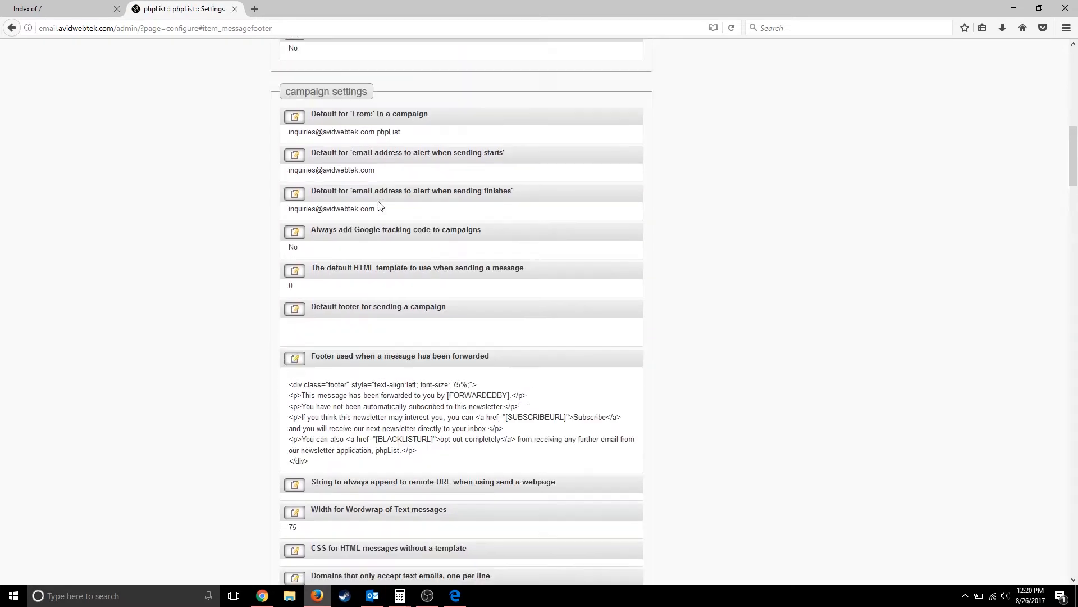
scroll(378, 202, "up", 8)
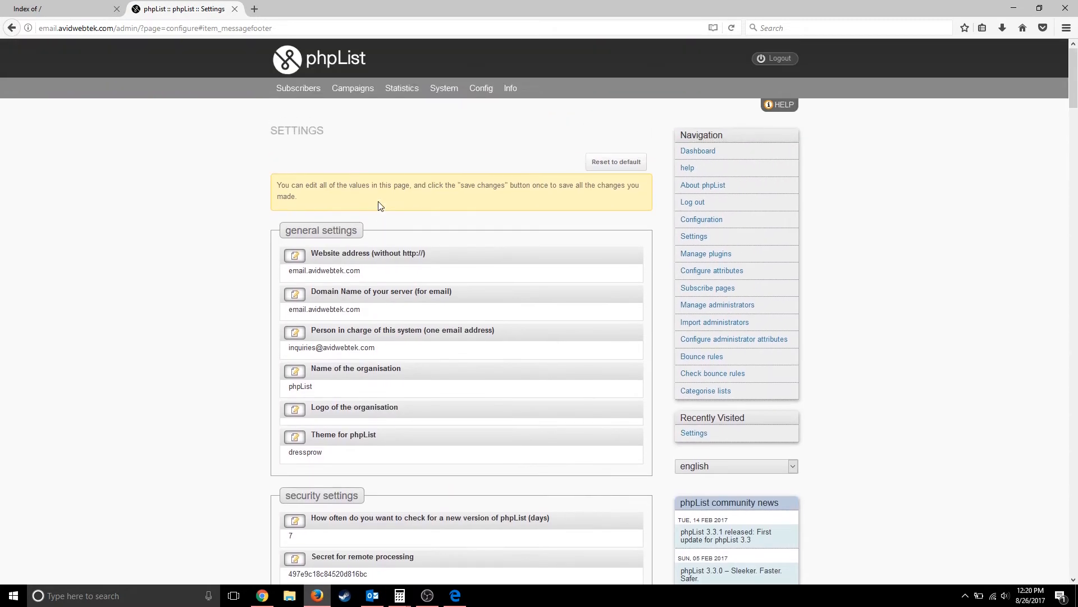
- Search 'inkbrush email' in a new tab and open the Inkbrush website
left_click(258, 9)
type("inkb")
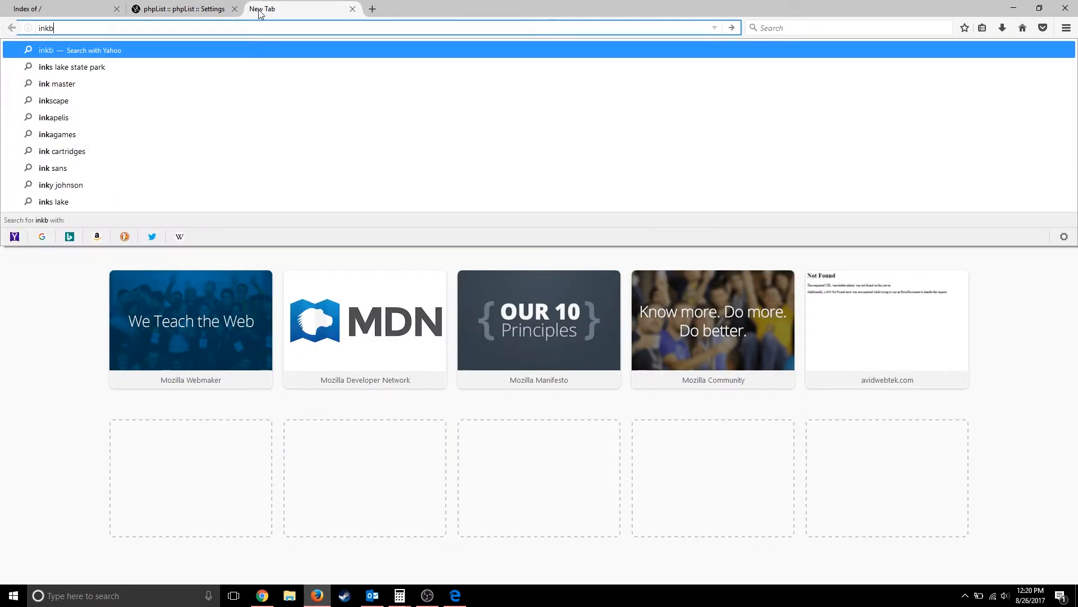
type("rush ")
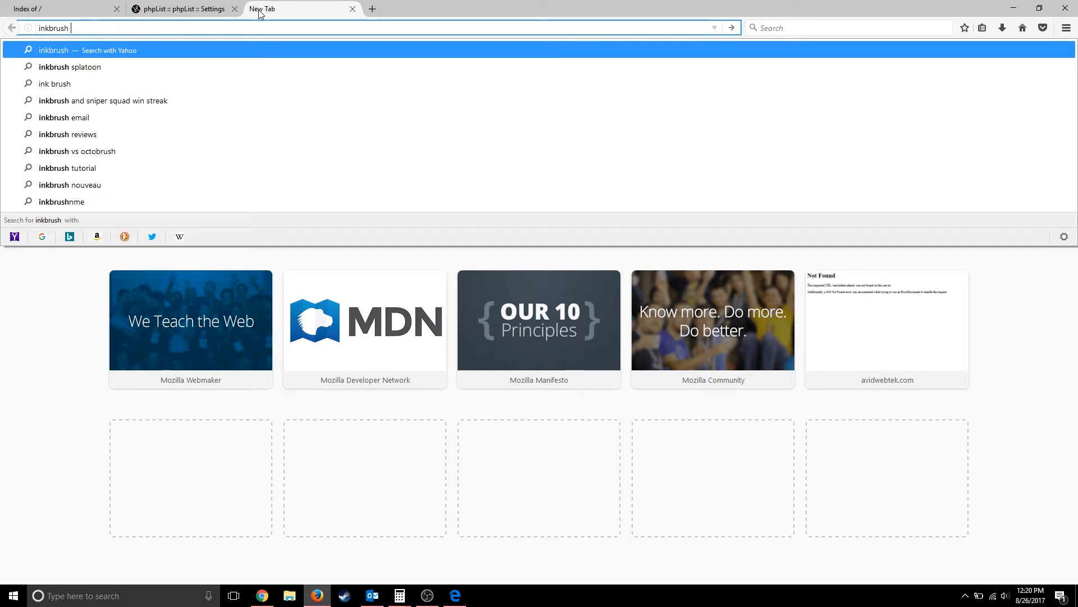
type("email")
key("Return")
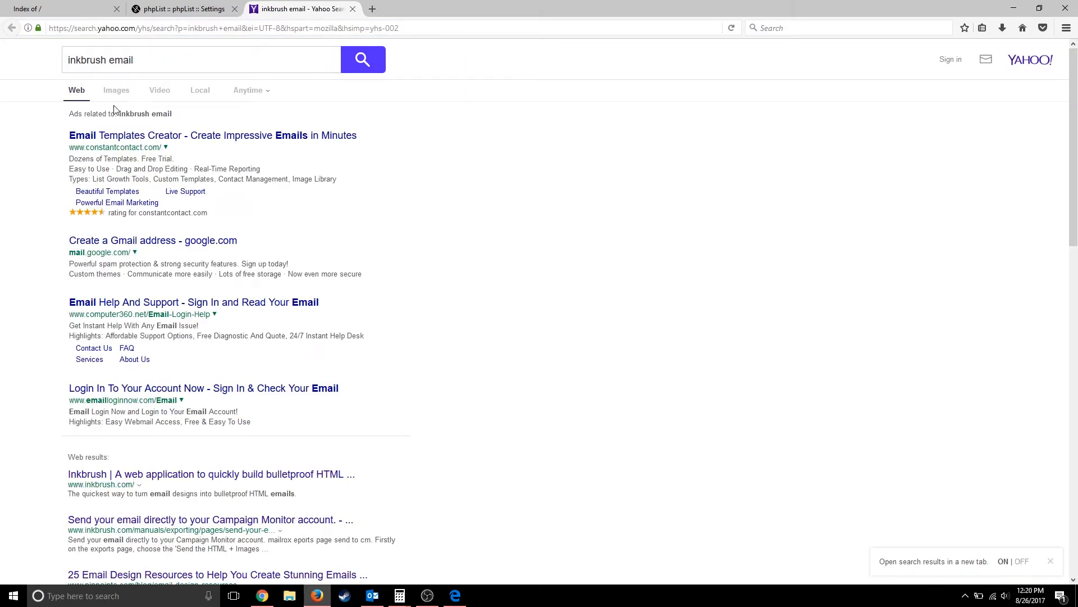
scroll(117, 242, "down", 3)
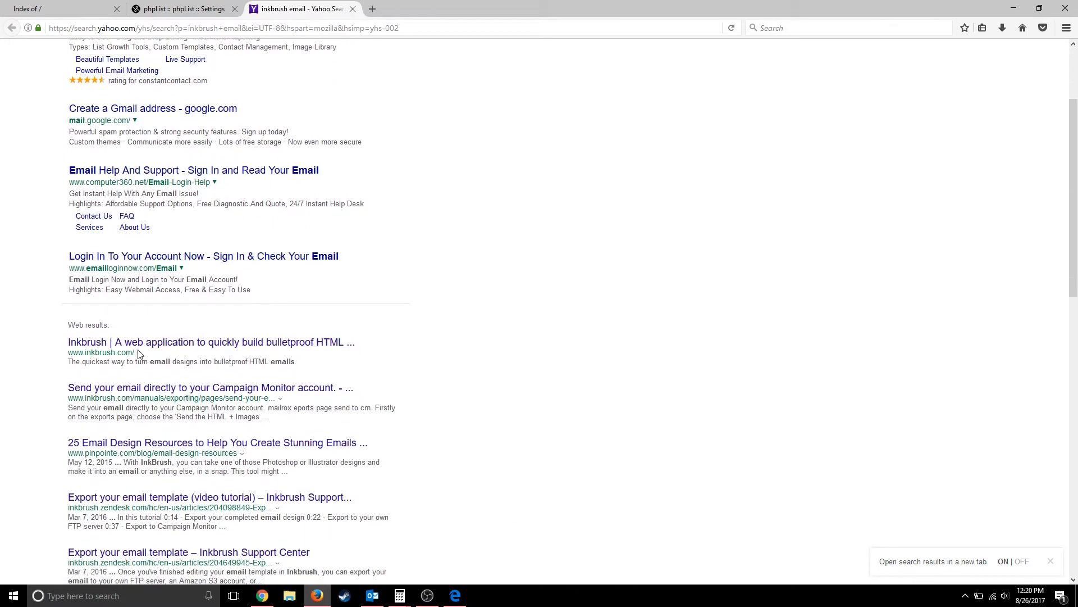
left_click(140, 344)
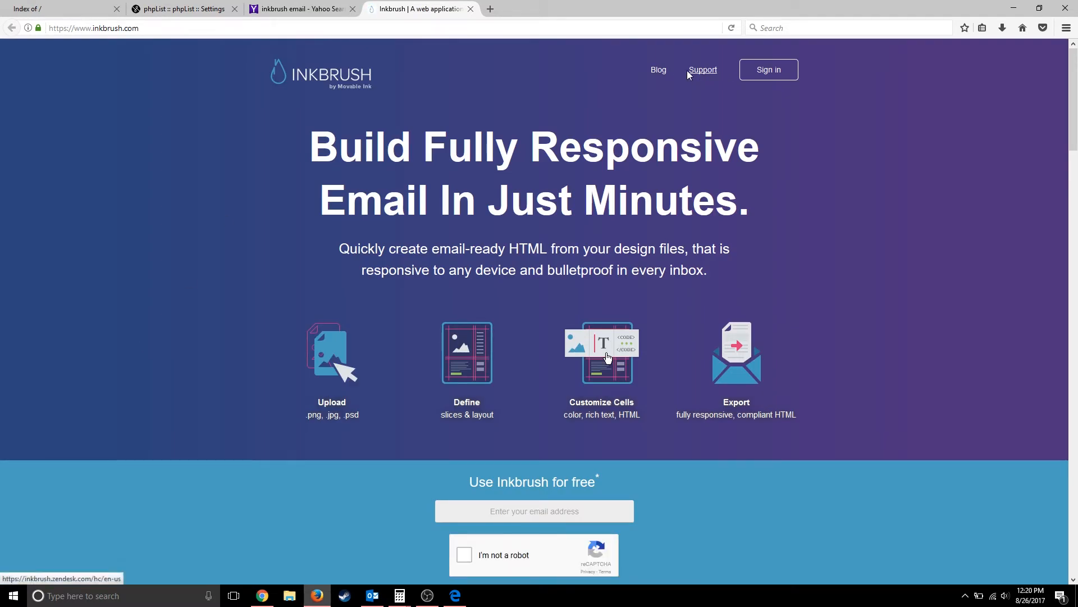
scroll(574, 295, "down", 3)
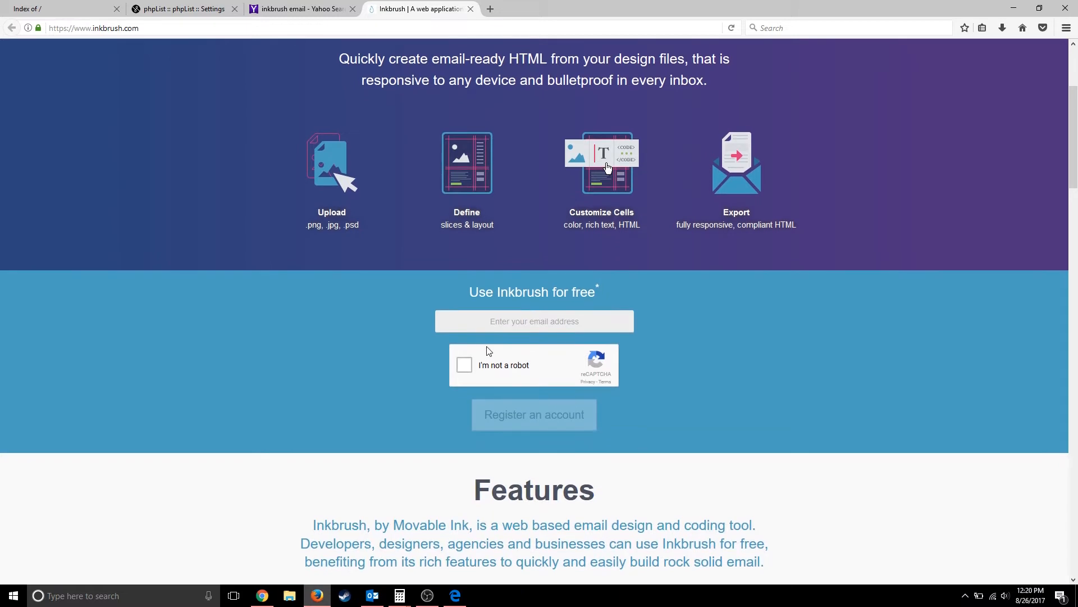
- Start the reCAPTCHA and select the street-sign tiles across two image sets
left_click(464, 365)
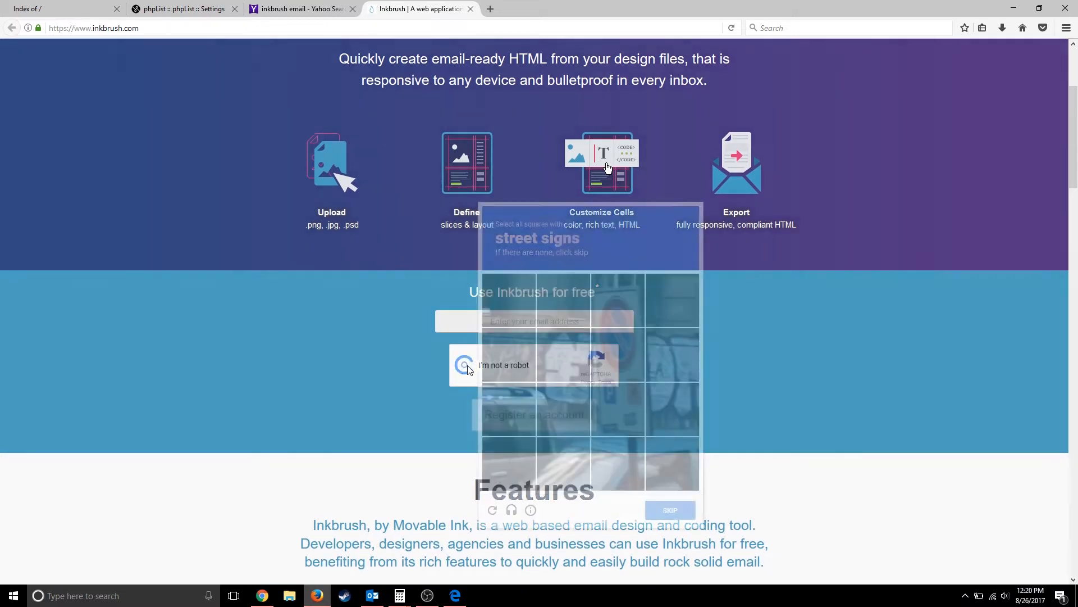
left_click(623, 294)
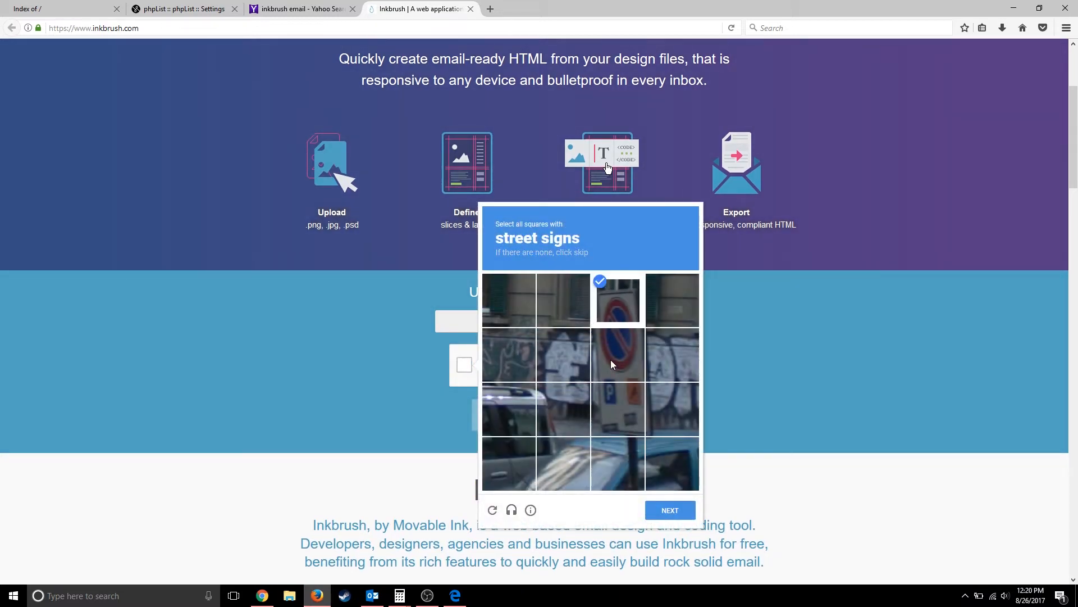
left_click(611, 360)
left_click(617, 409)
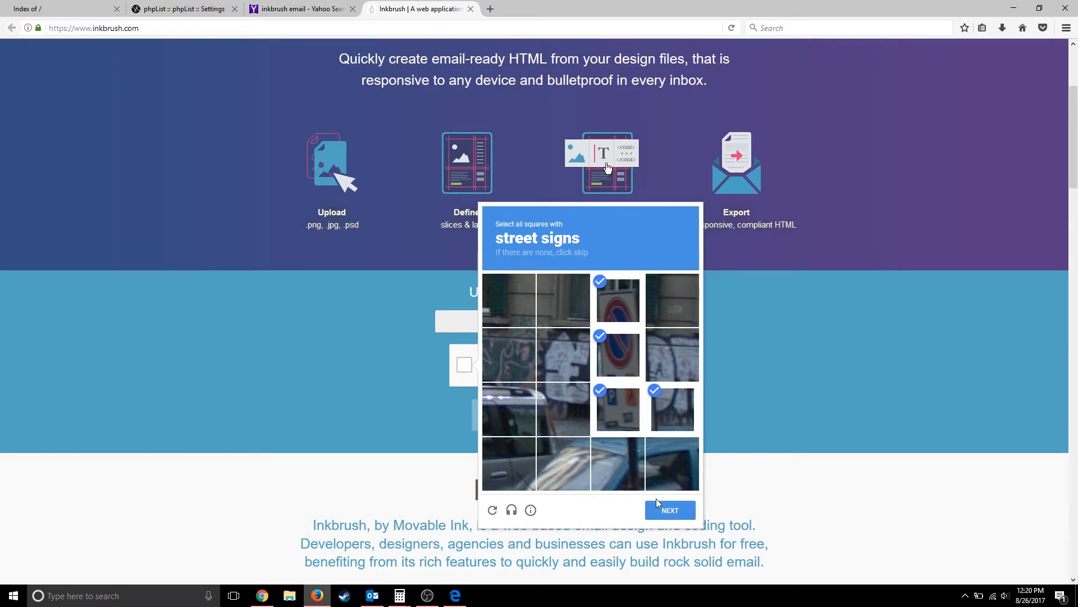
left_click(664, 510)
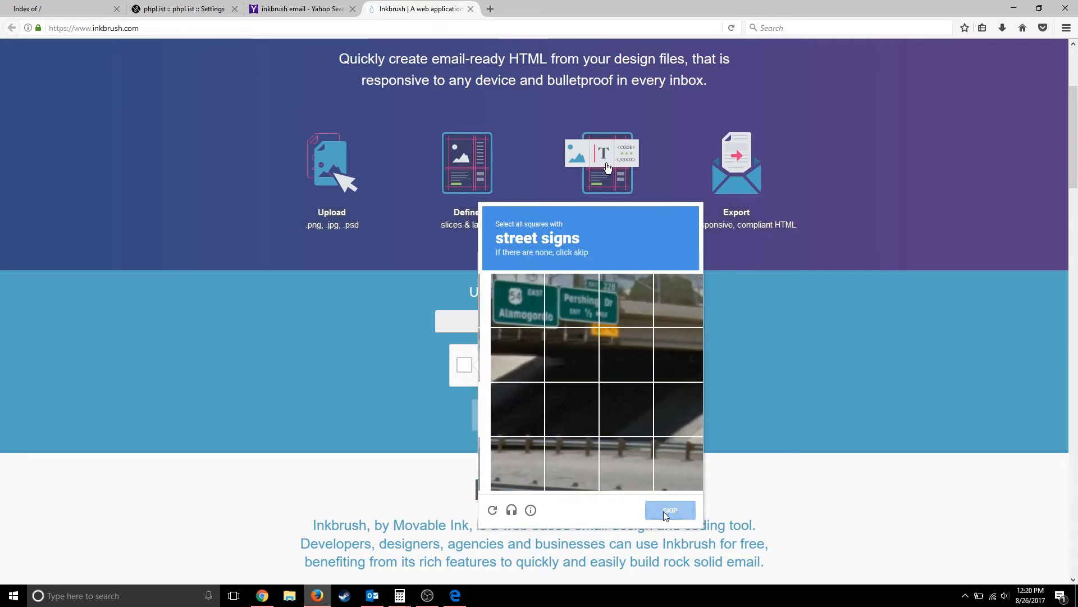
left_click(520, 289)
left_click(553, 289)
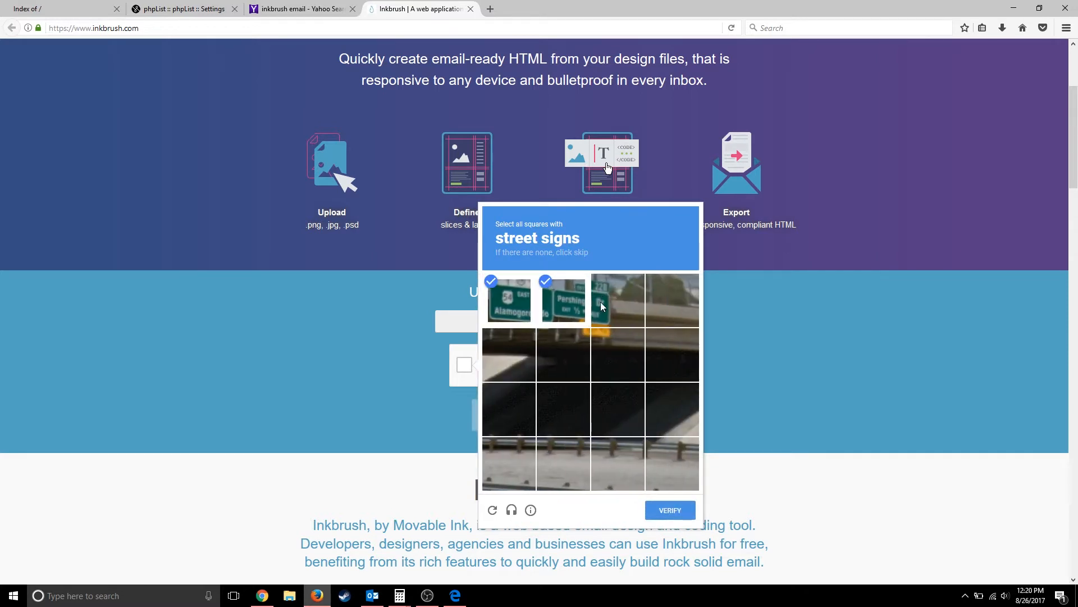
left_click(601, 301)
left_click(608, 337)
left_click(554, 338)
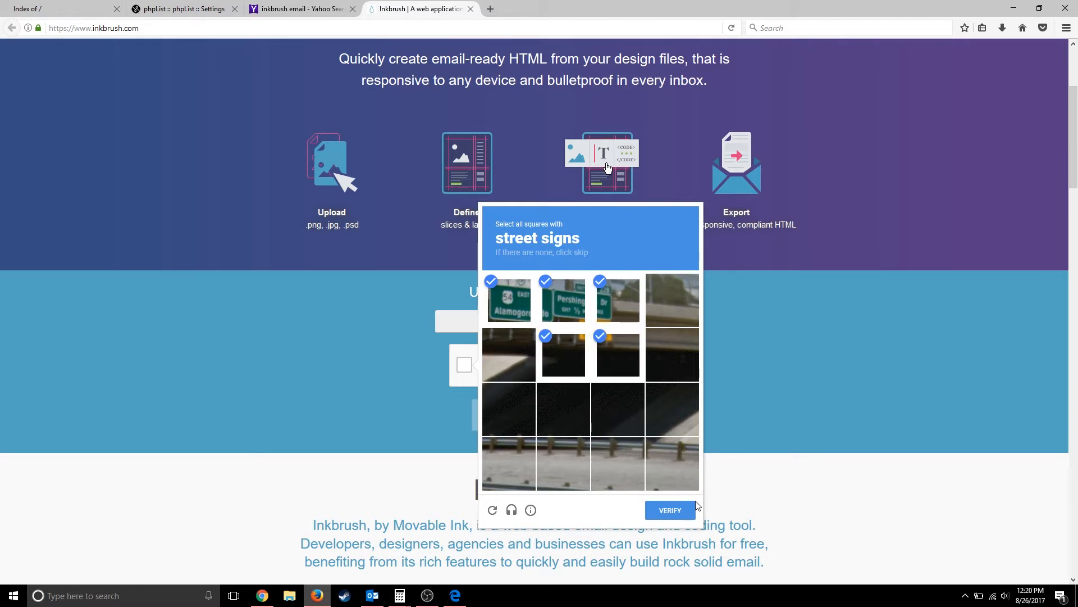
left_click(673, 510)
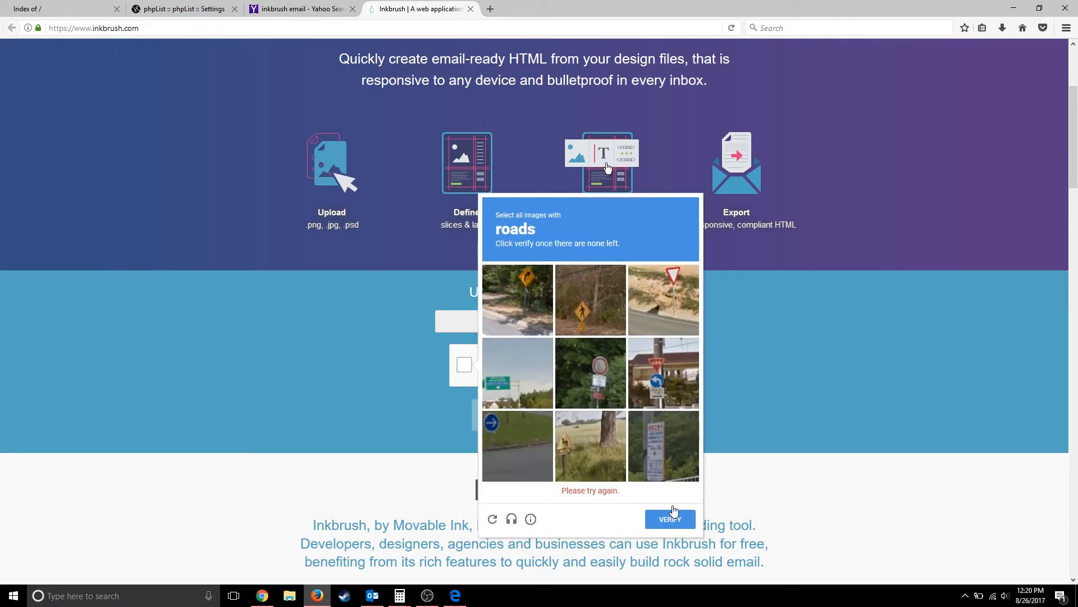
- Select the road tiles to pass the reCAPTCHA, then focus the sign-up email field
left_click(528, 306)
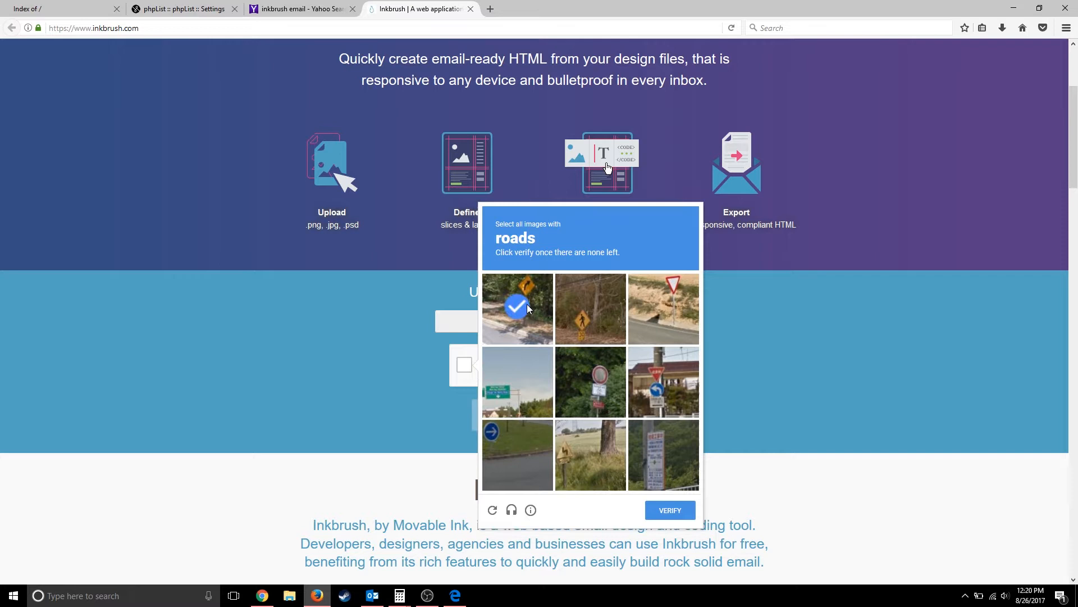
left_click(649, 321)
left_click(508, 456)
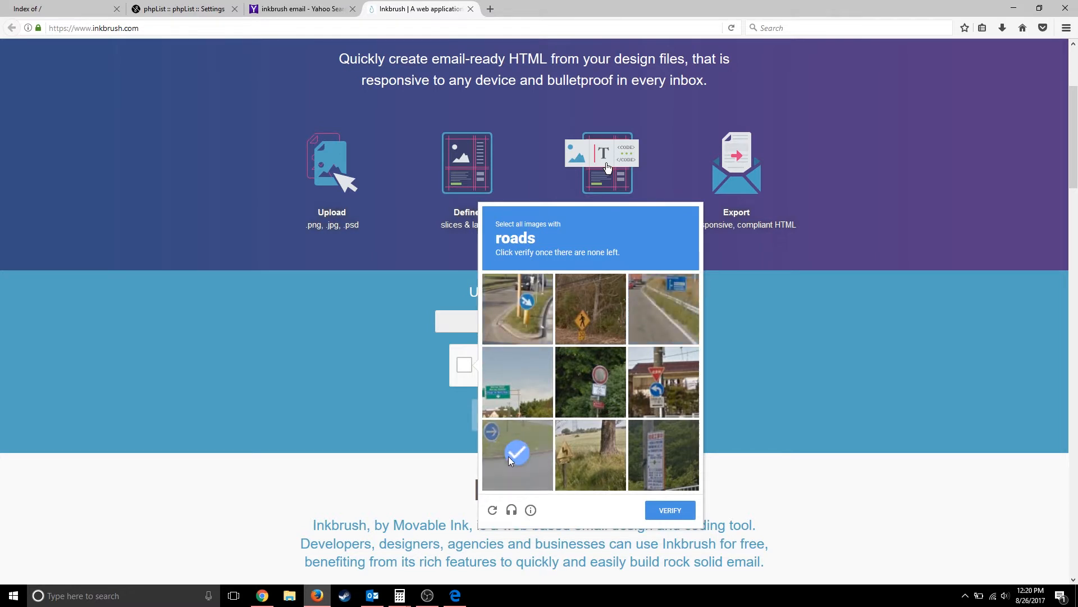
left_click(514, 400)
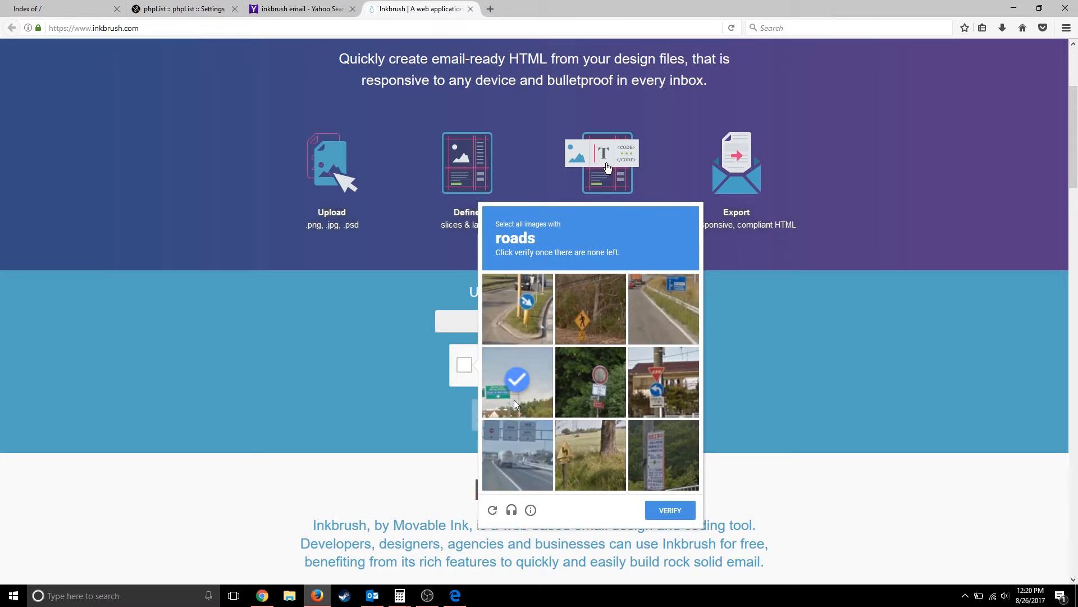
left_click(665, 516)
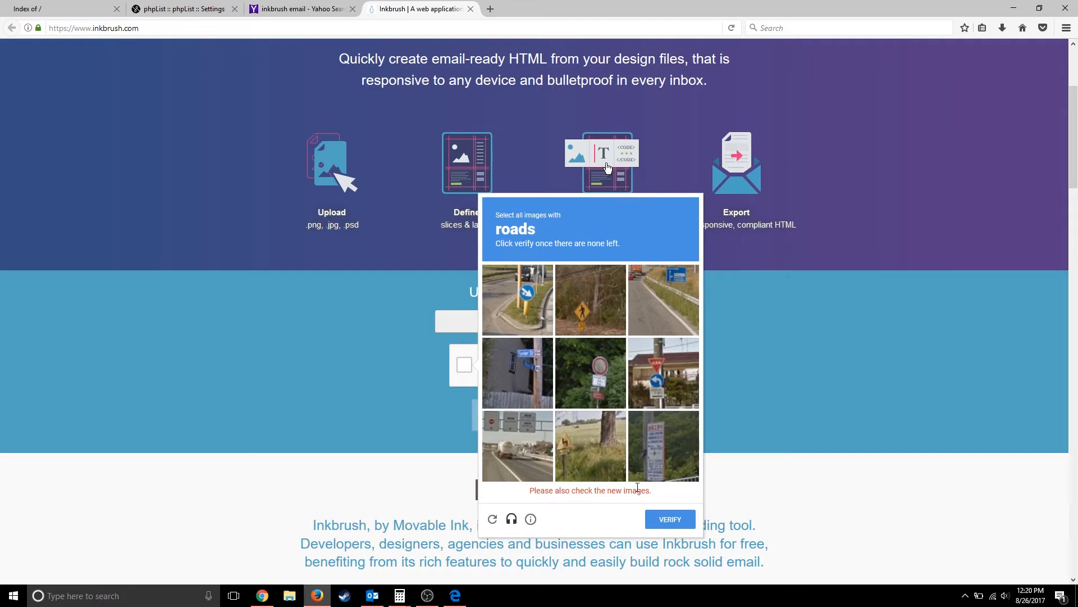
left_click(503, 458)
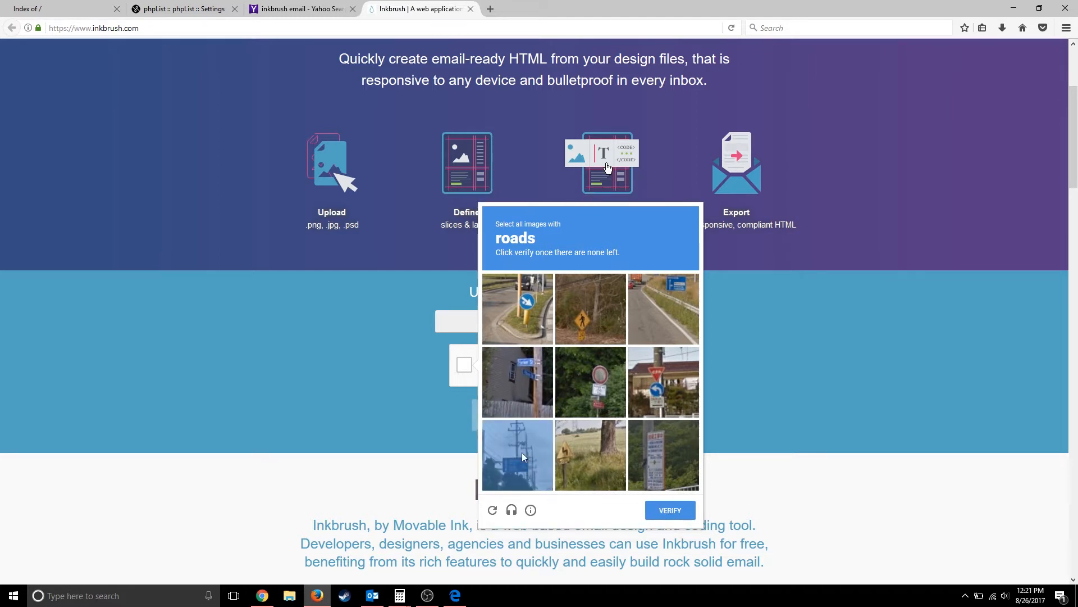
left_click(517, 316)
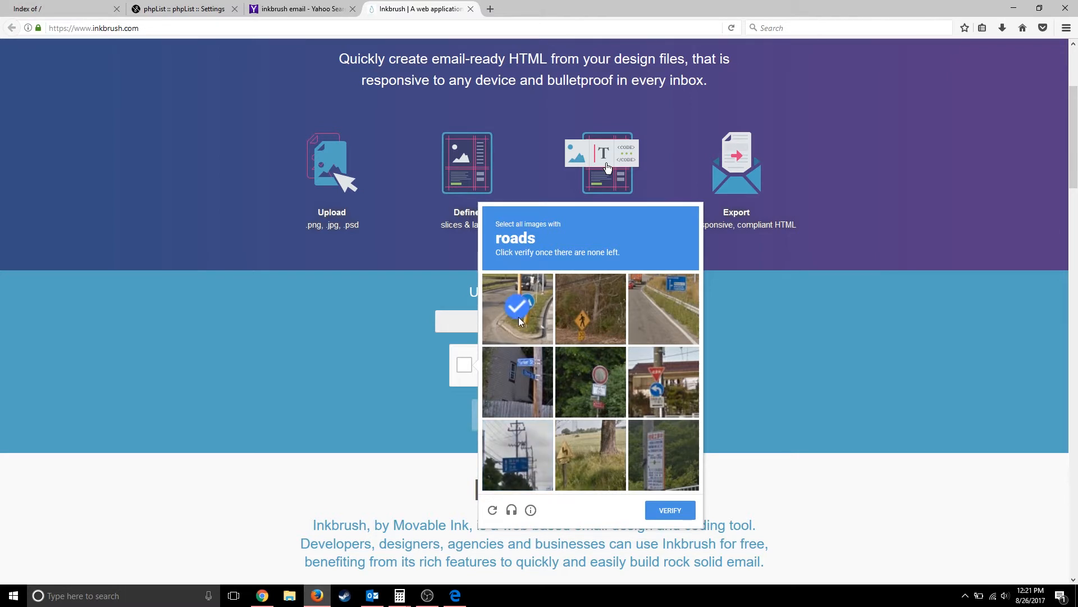
left_click(661, 325)
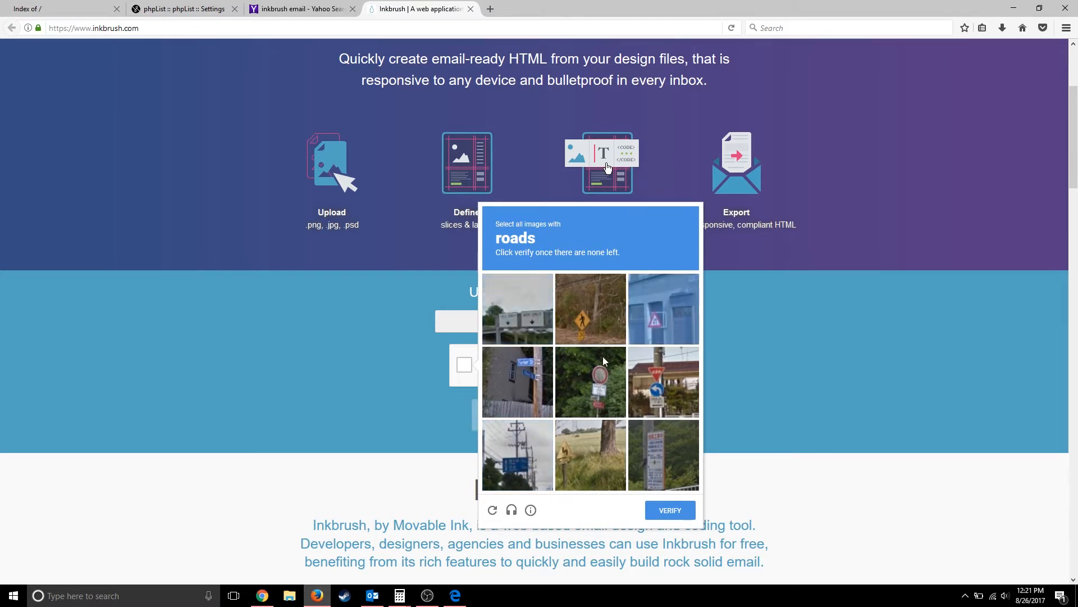
left_click(655, 510)
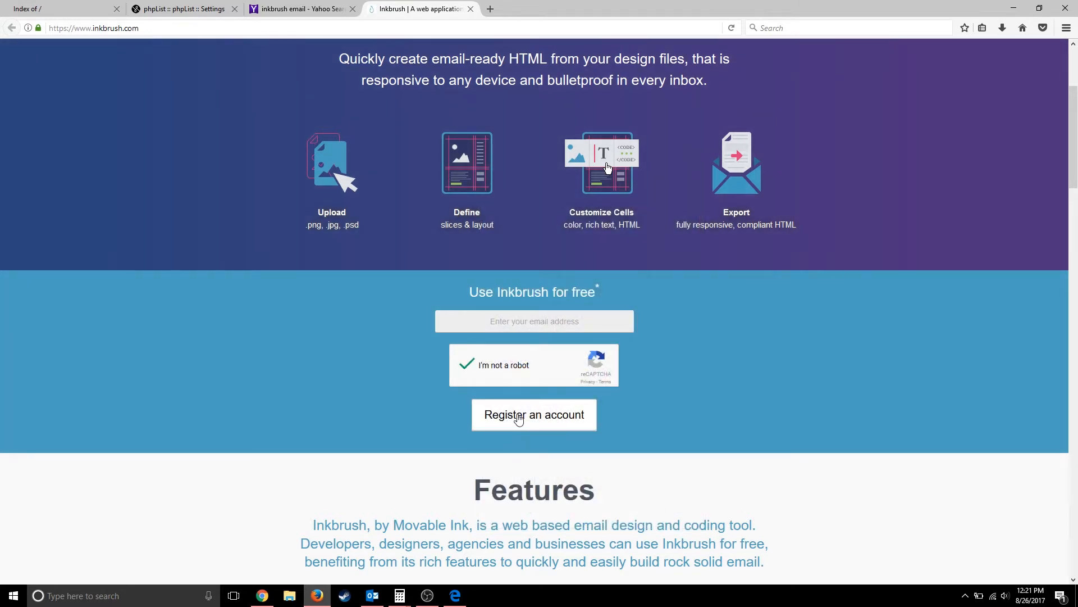
left_click(518, 323)
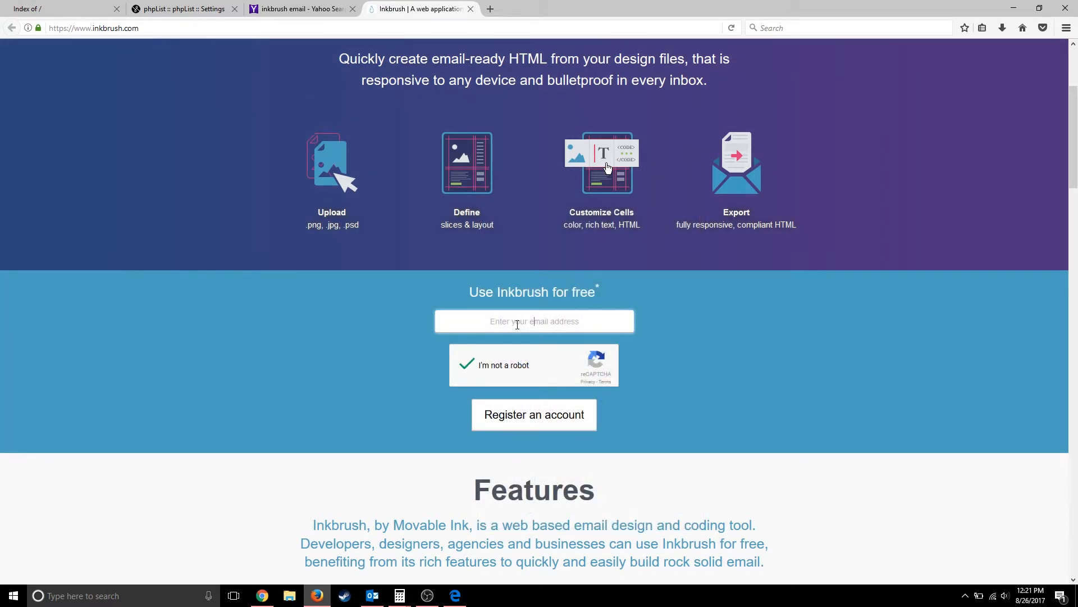
- Register a free Inkbrush account with the company email address
left_click(543, 414)
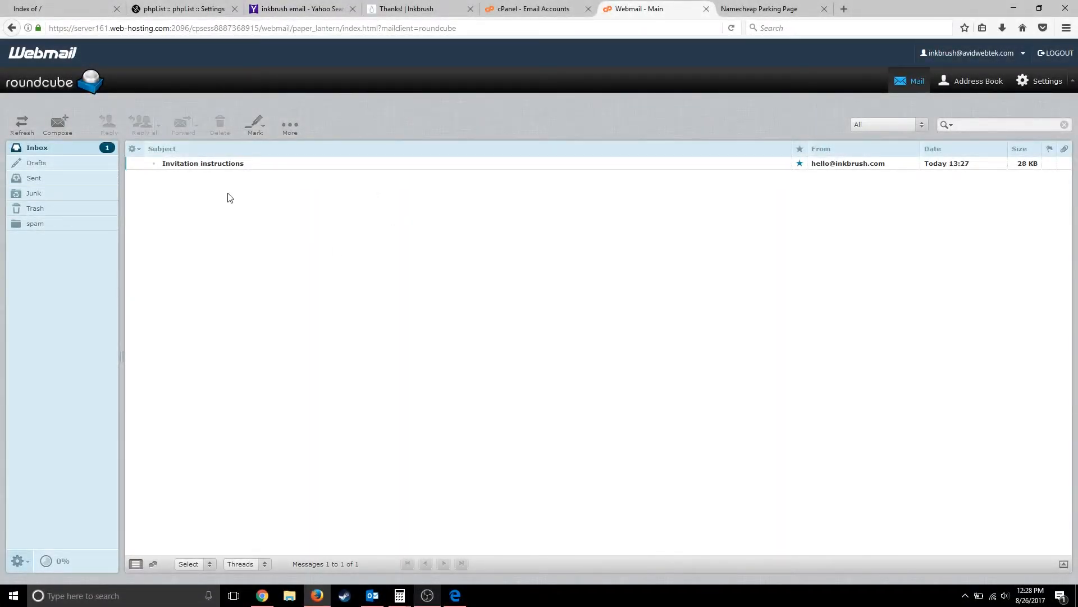
- Open the Inkbrush Invitation instructions email, display its images, and confirm the sign-up
double_click(204, 163)
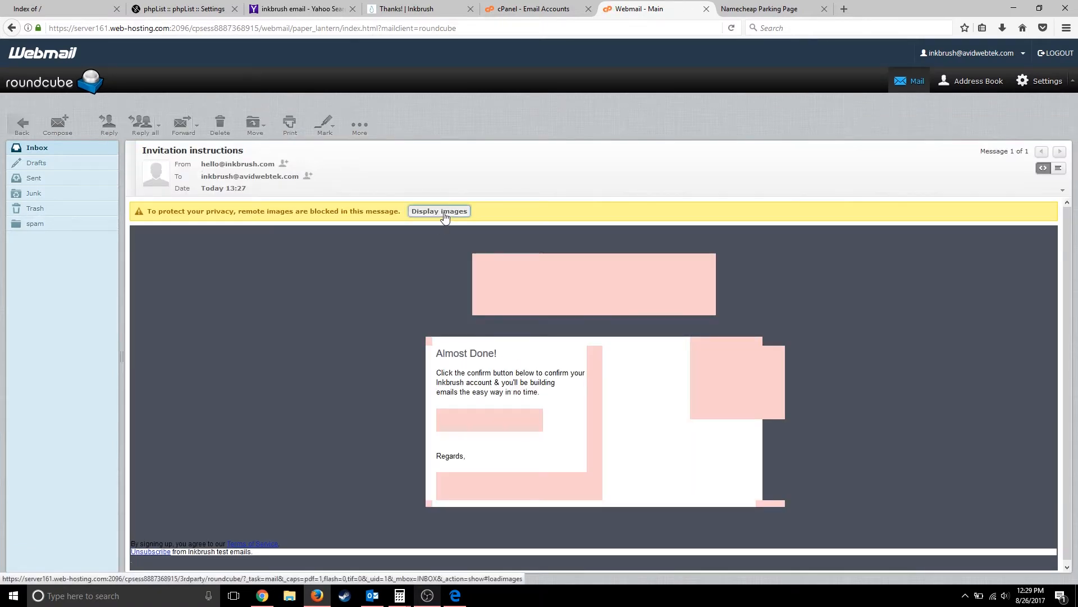
left_click(443, 214)
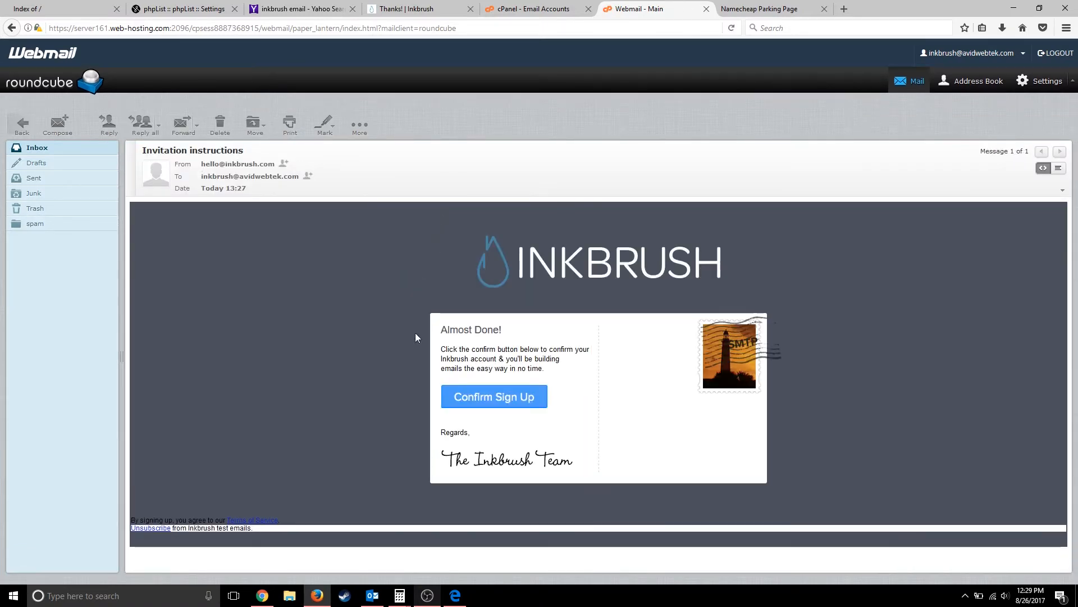
left_click(489, 398)
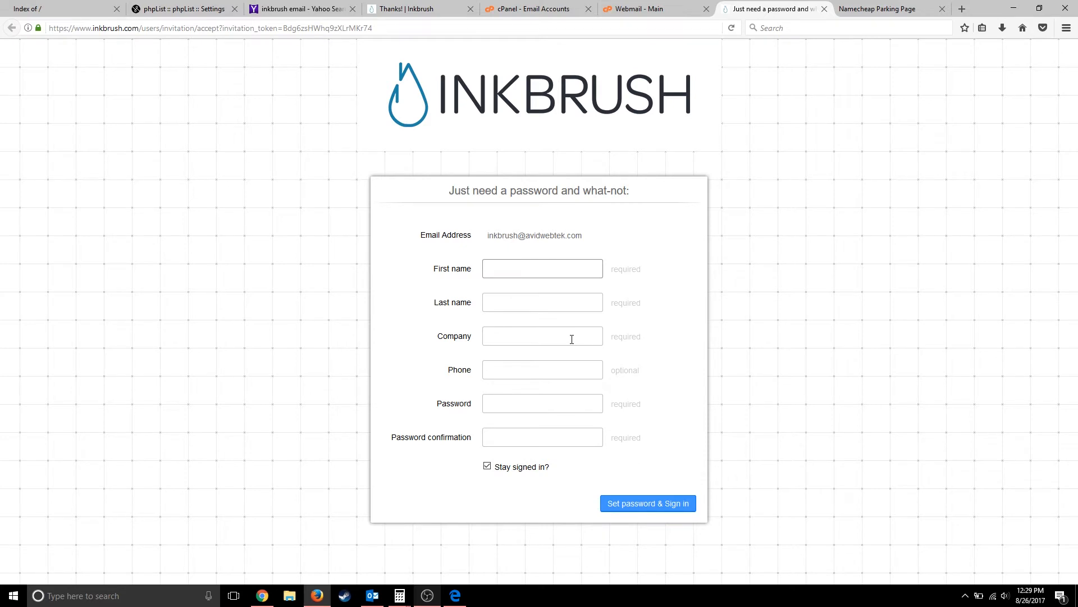
- Enter the first name, last name and company in the Inkbrush setup form, leaving phone blank
type("Avid")
key("Tab")
type("We")
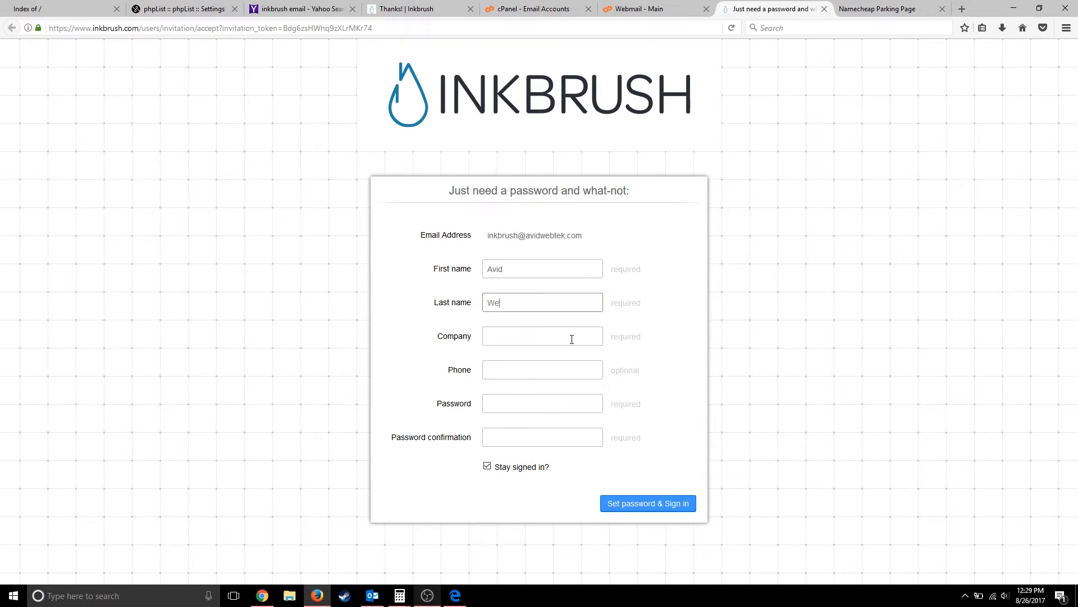
type("btek")
key("Tab")
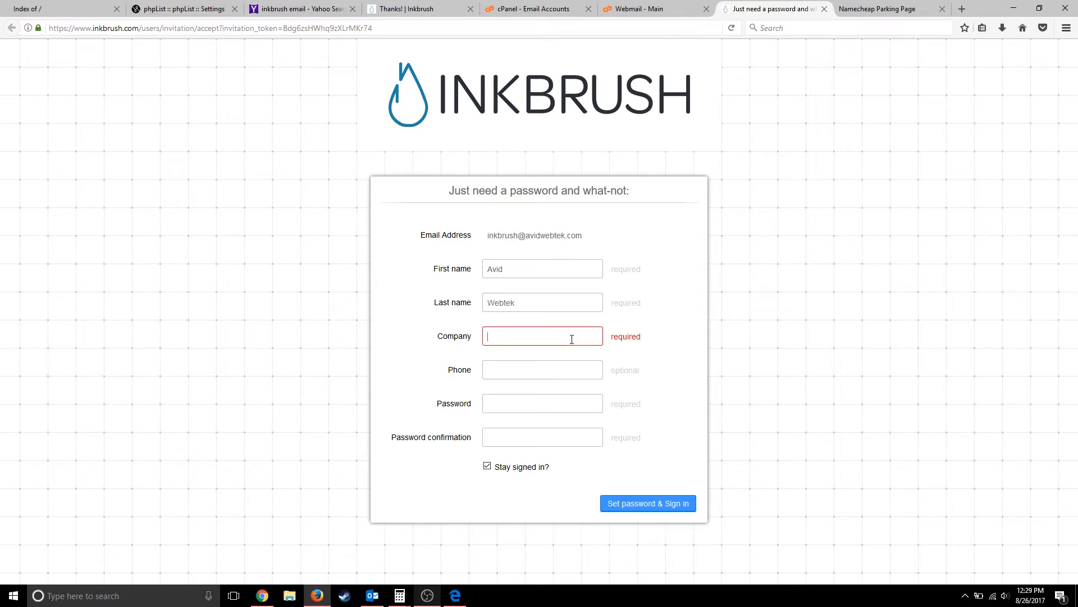
type("AvidWebTek")
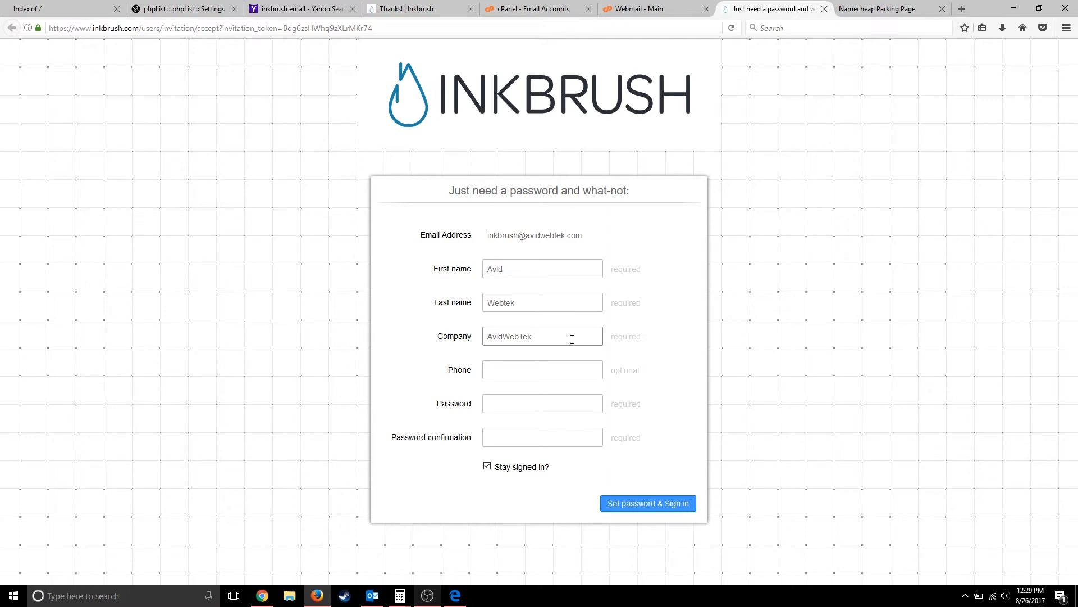
key("Tab")
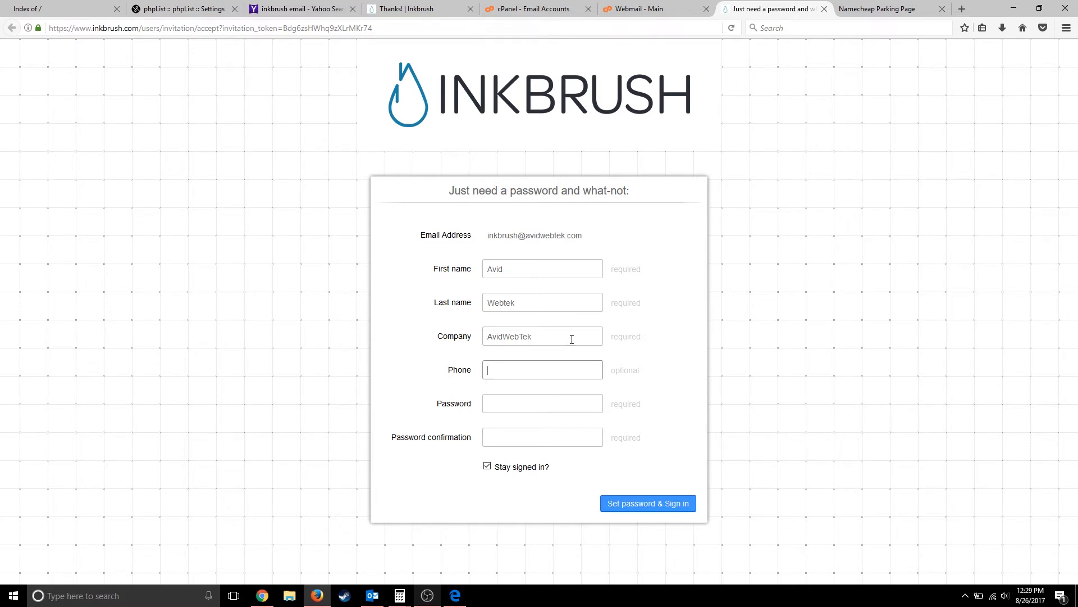
key("Tab")
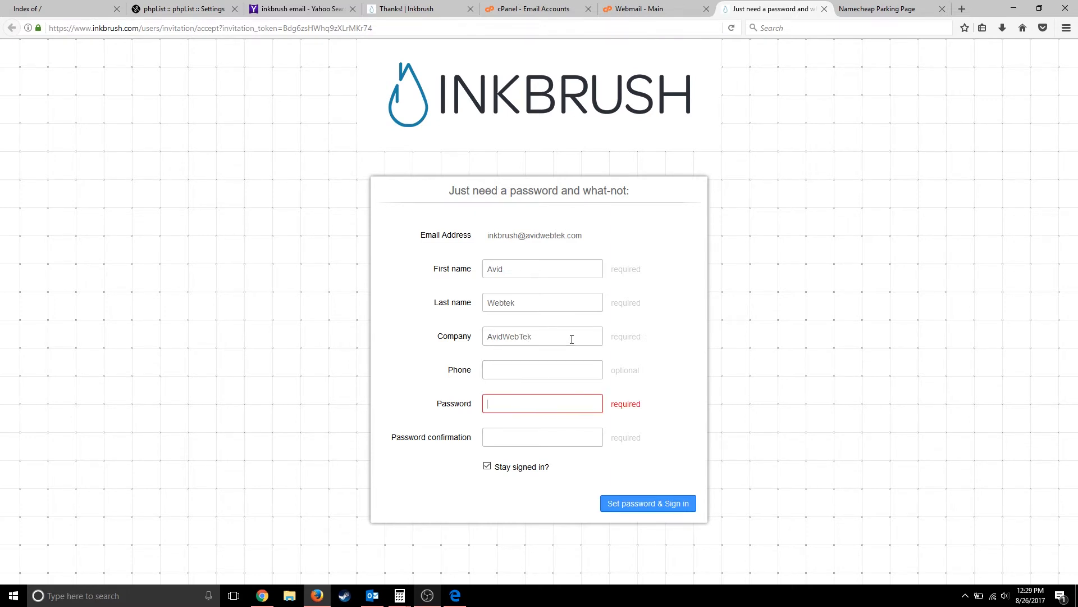
- Enter the account password and its confirmation, then submit the form
type("***")
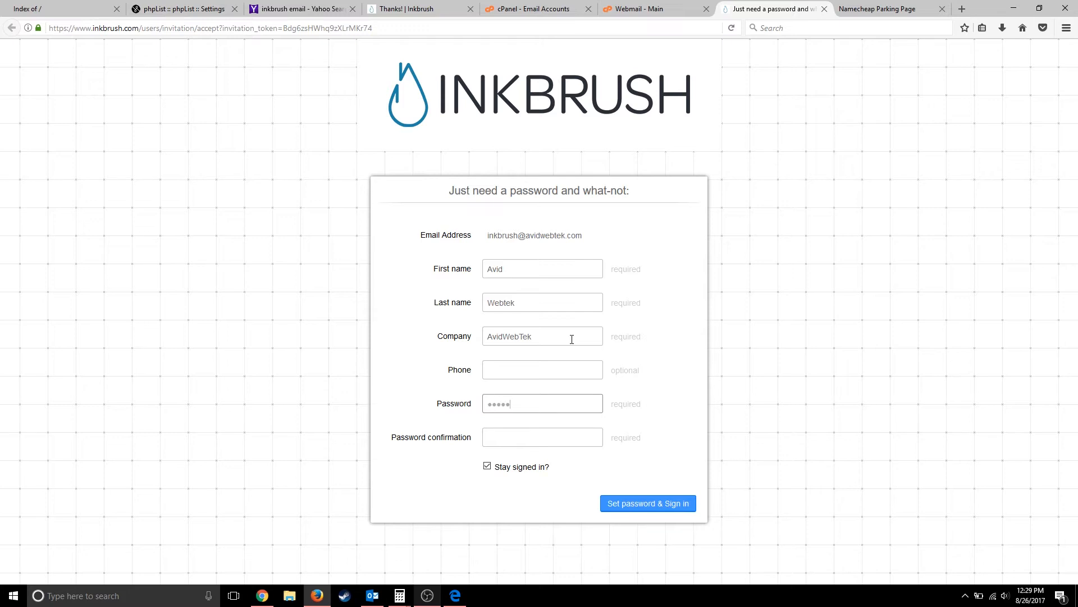
type("************")
key("Tab")
type("*")
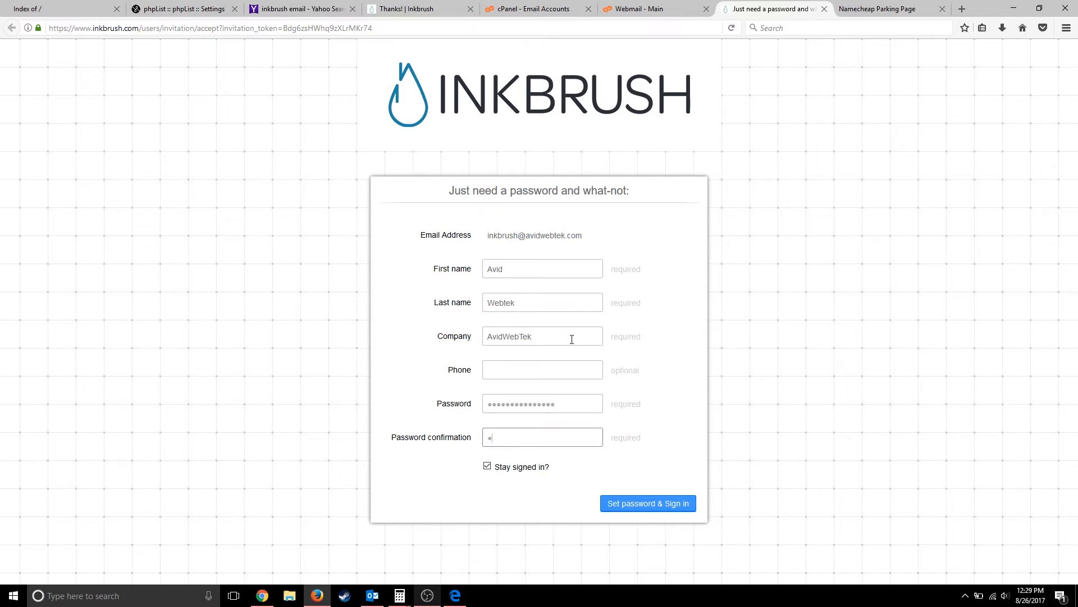
type("*******")
left_click(646, 502)
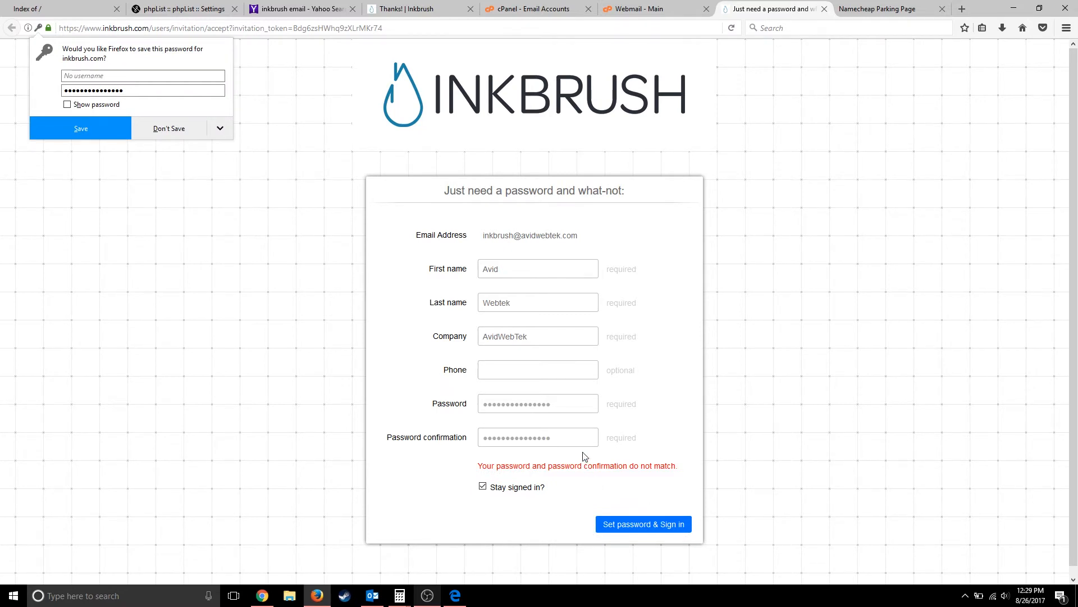
- Retype the mismatched password confirmation, resubmit to sign in, and let Firefox save the password
left_click(564, 439)
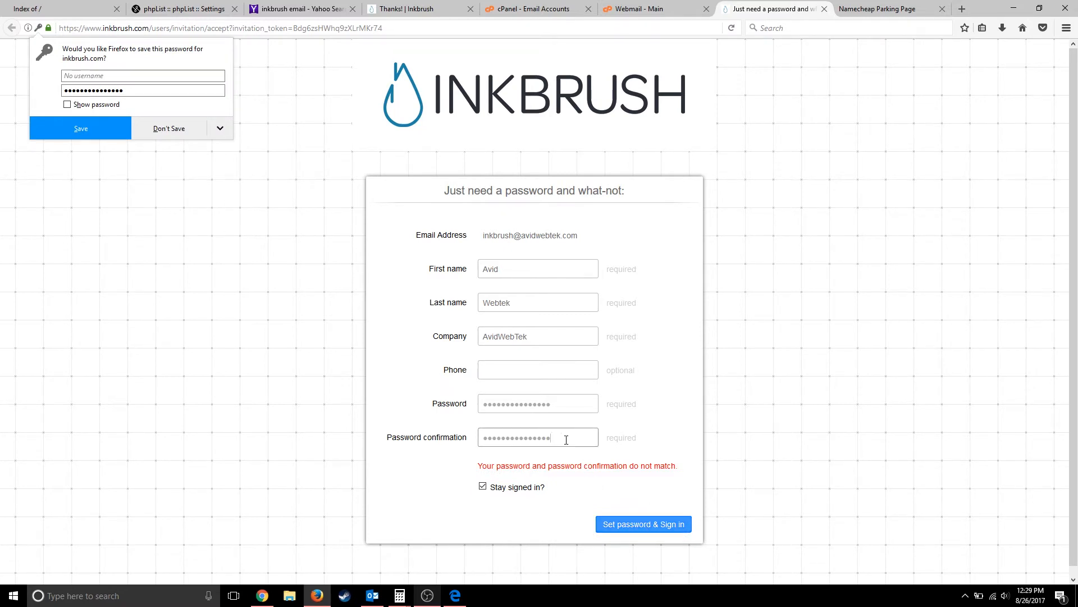
double_click(565, 440)
type("••")
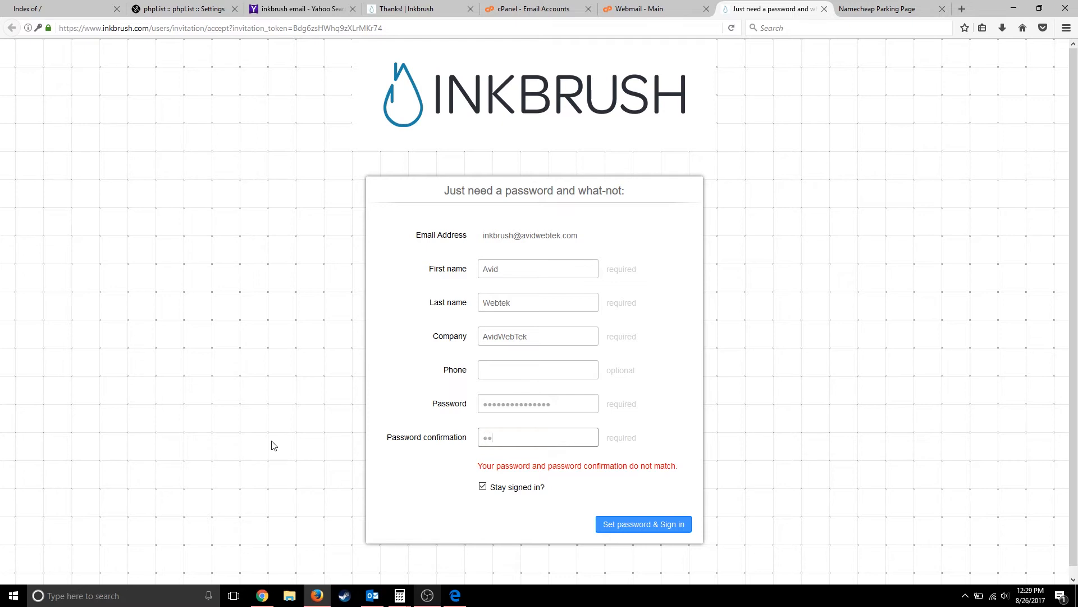
type("••••••")
key("Return")
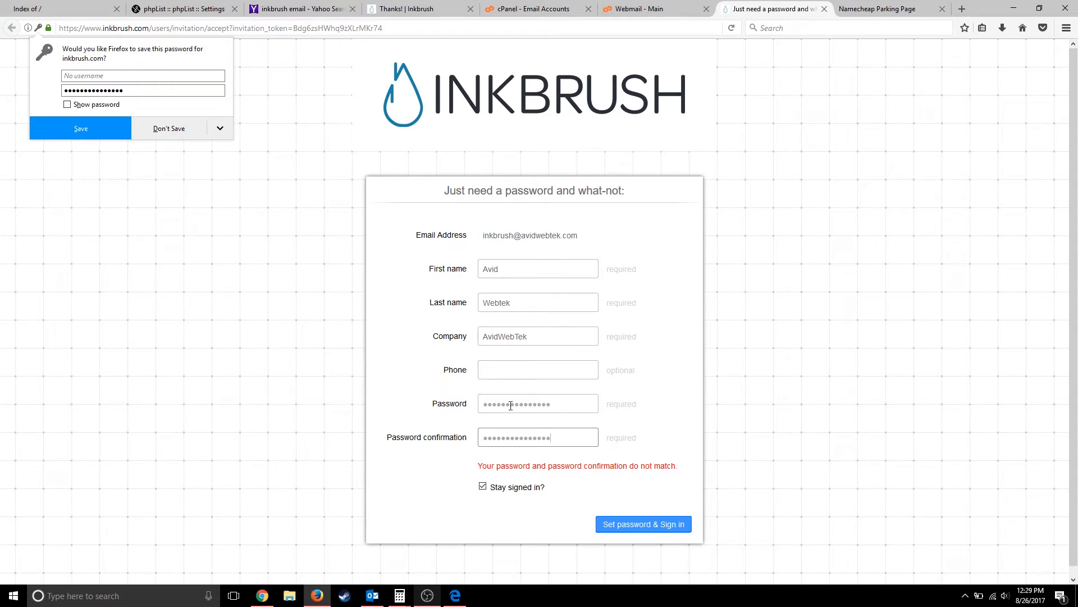
left_click_drag(559, 406, 467, 414)
type("•")
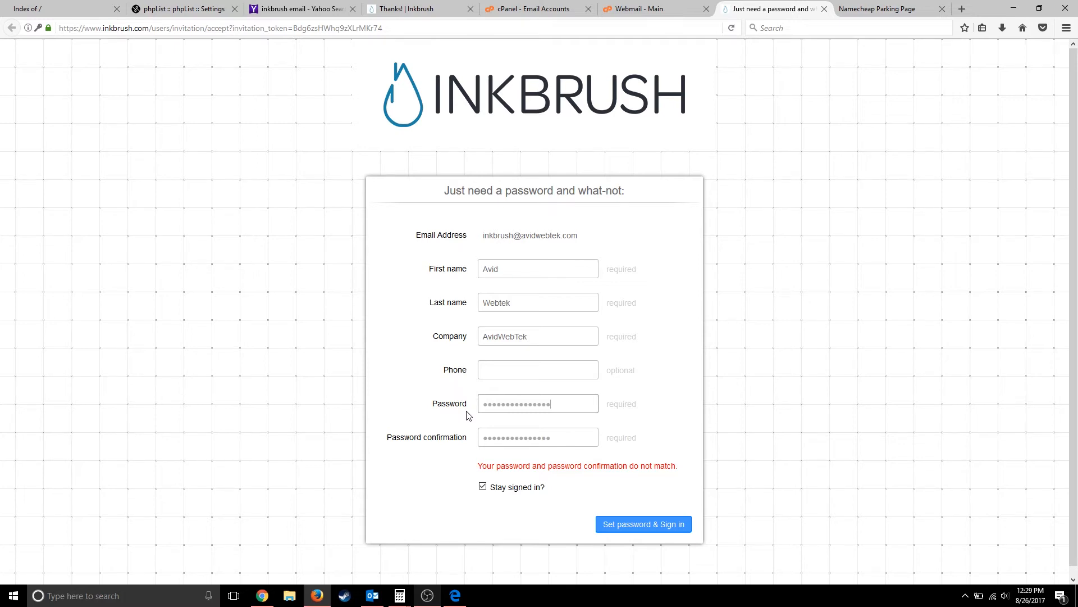
key("Return")
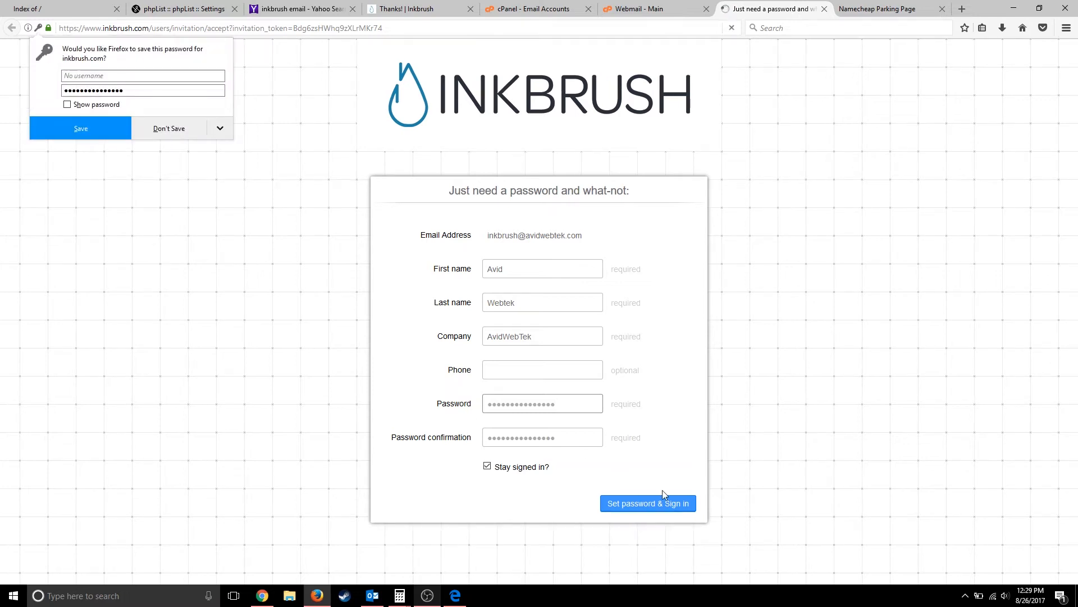
left_click(646, 502)
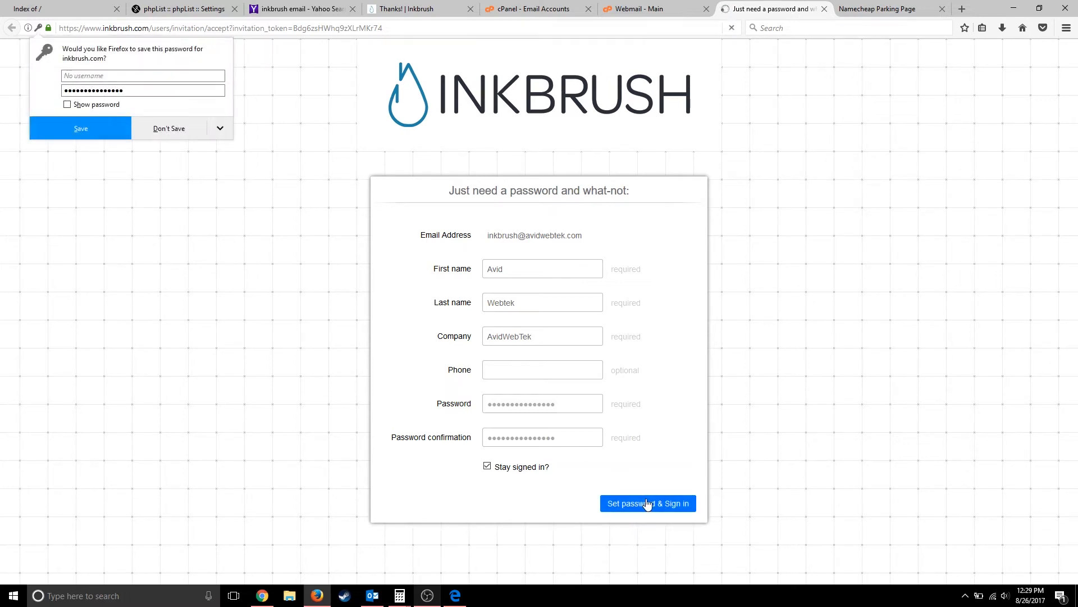
left_click(103, 126)
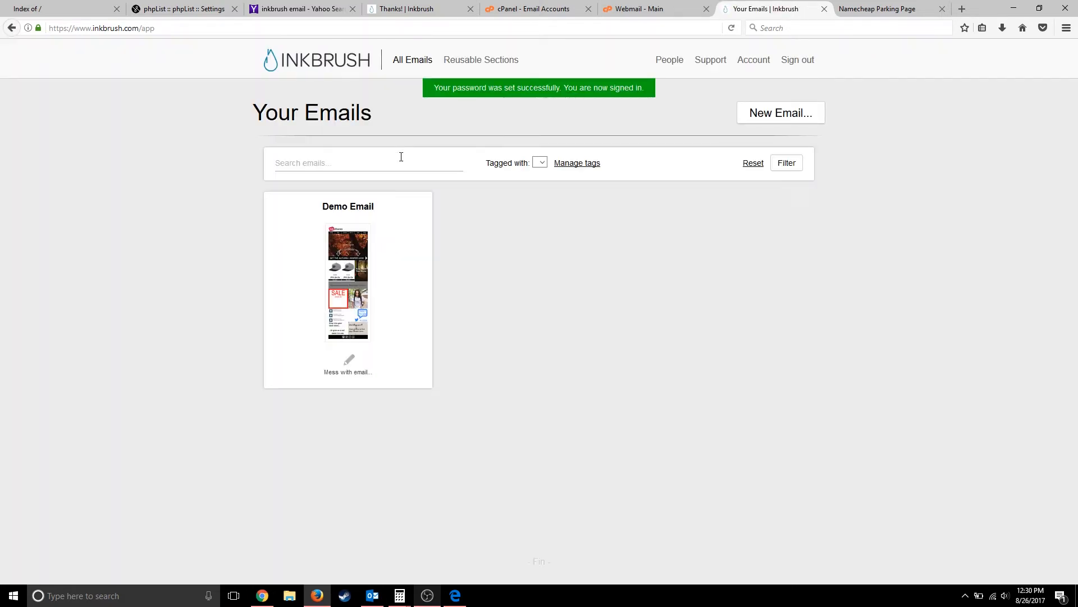
- Open the Demo Email with Mess with email..., close the walkthrough, and scroll from header to social-icons footer
left_click(349, 366)
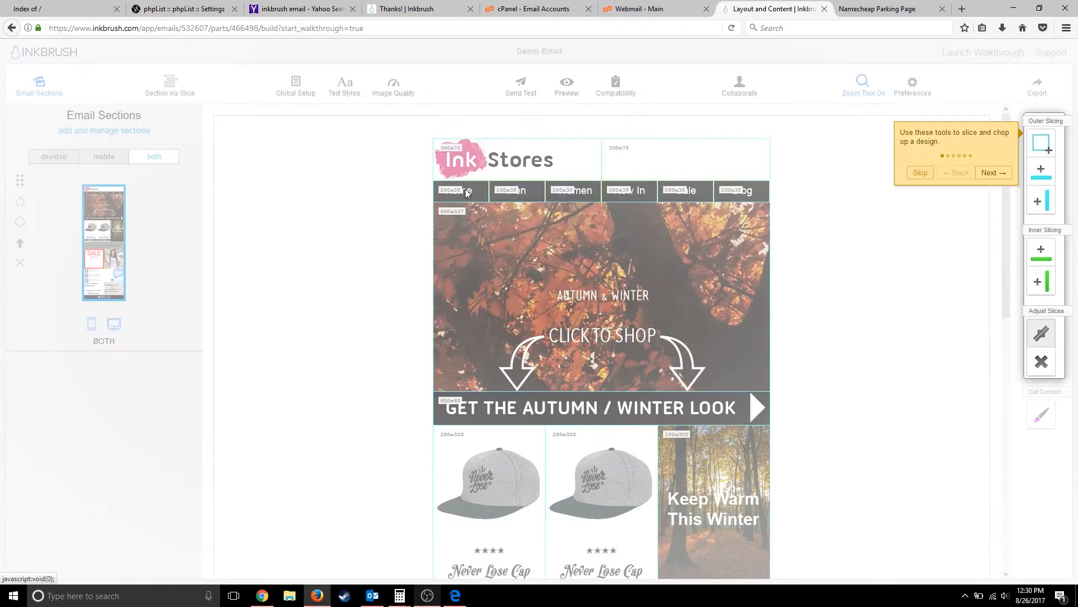
left_click(472, 189)
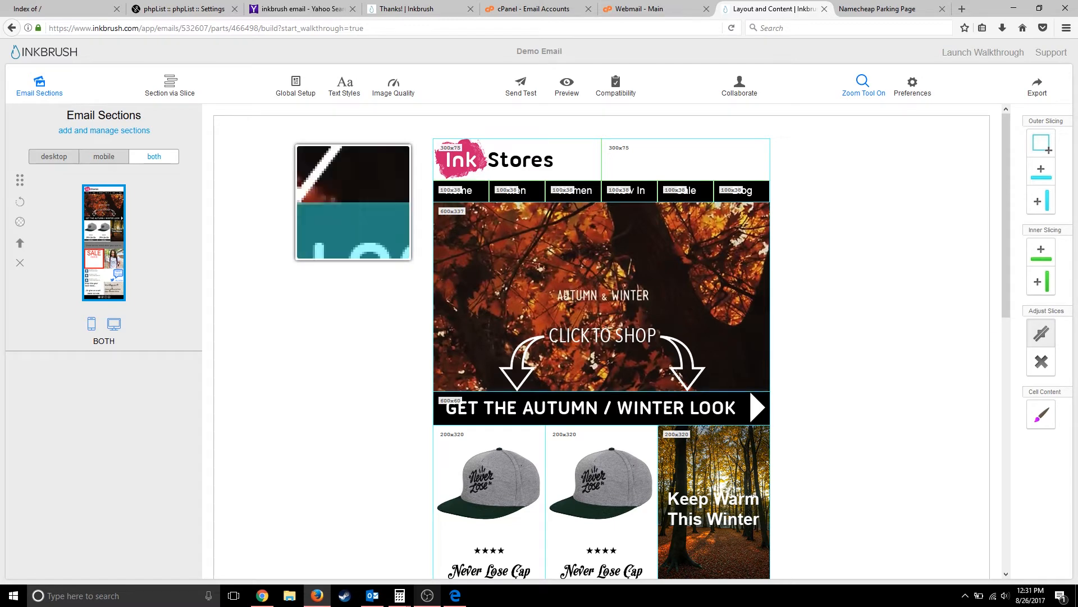
scroll(581, 472, "down", 5)
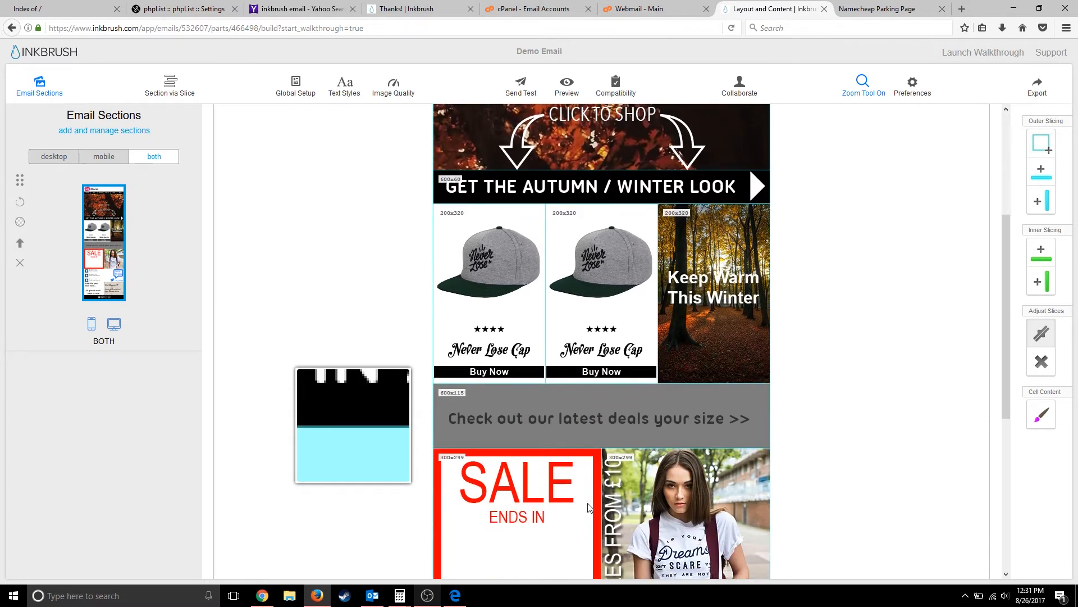
scroll(589, 507, "down", 3)
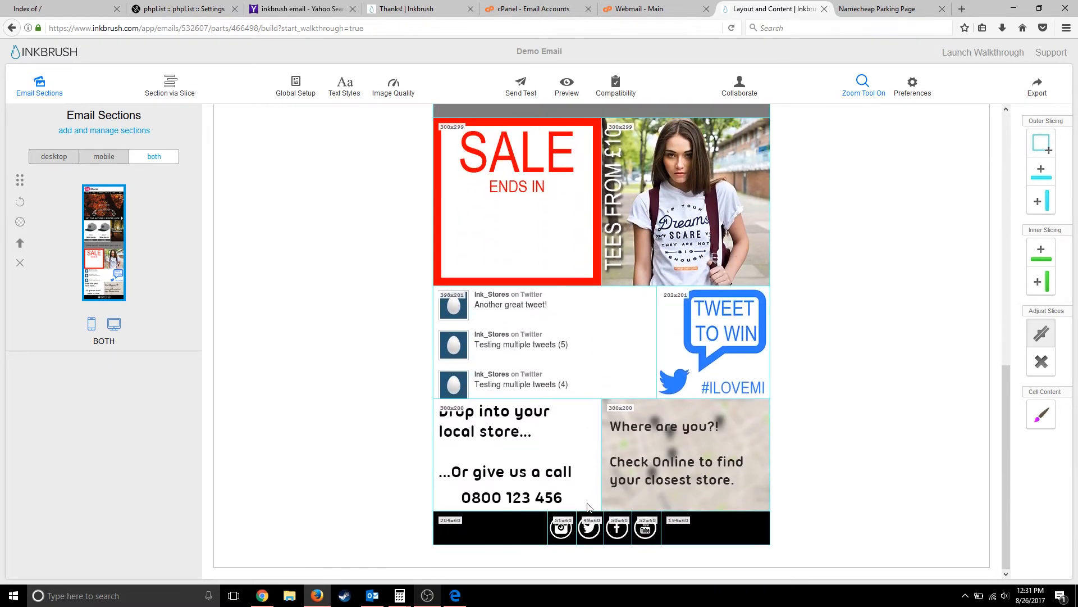
scroll(613, 337, "up", 1)
scroll(613, 337, "down", 1)
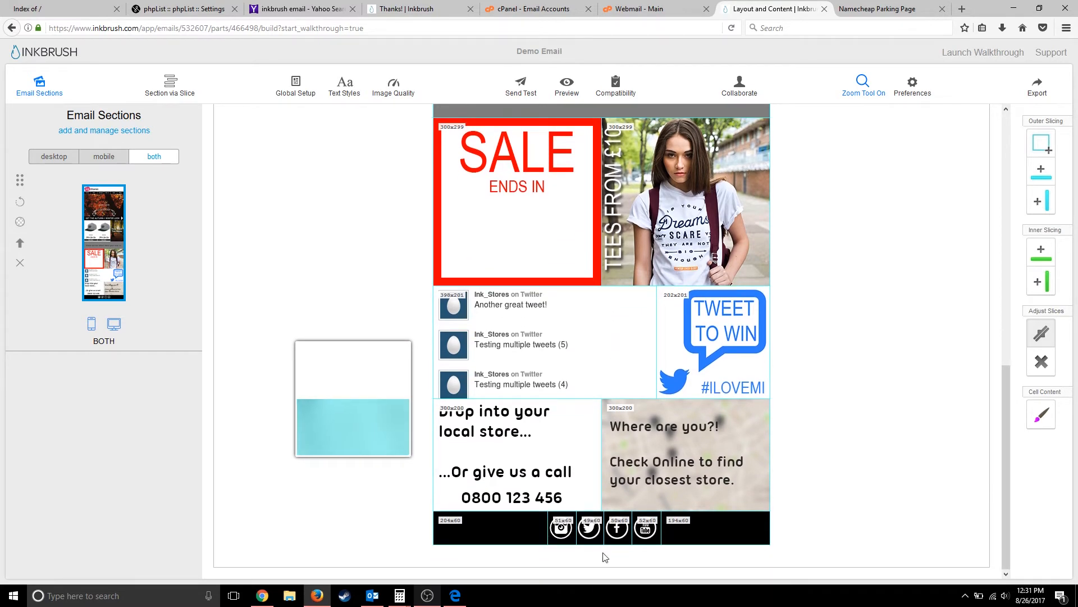
scroll(854, 368, "up", 10)
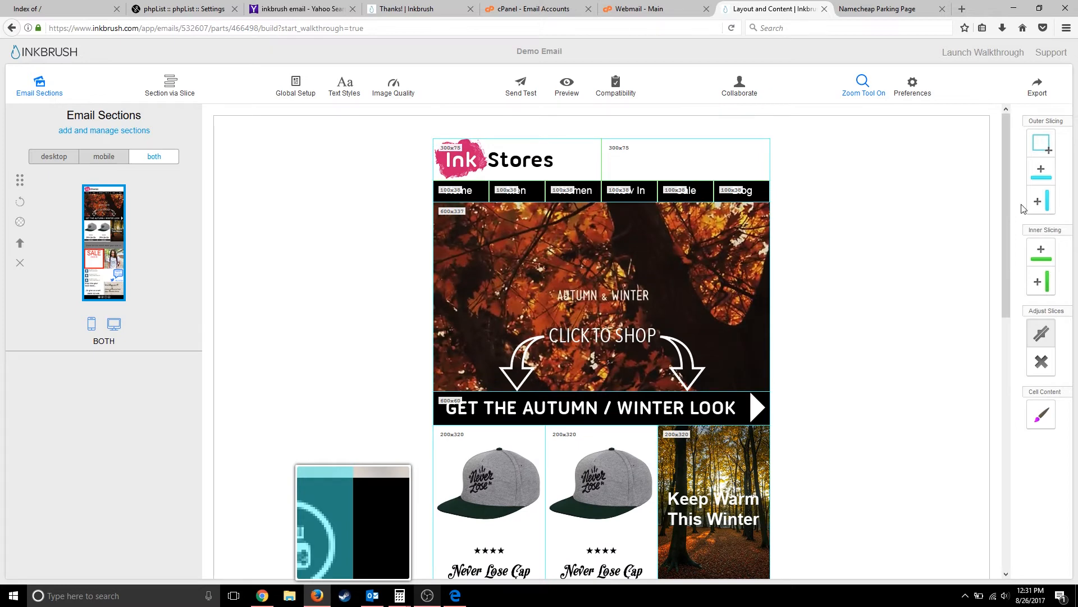
- Choose Export, then Configure and Start Export under the FTP Server / HTML plus images option
left_click(1033, 93)
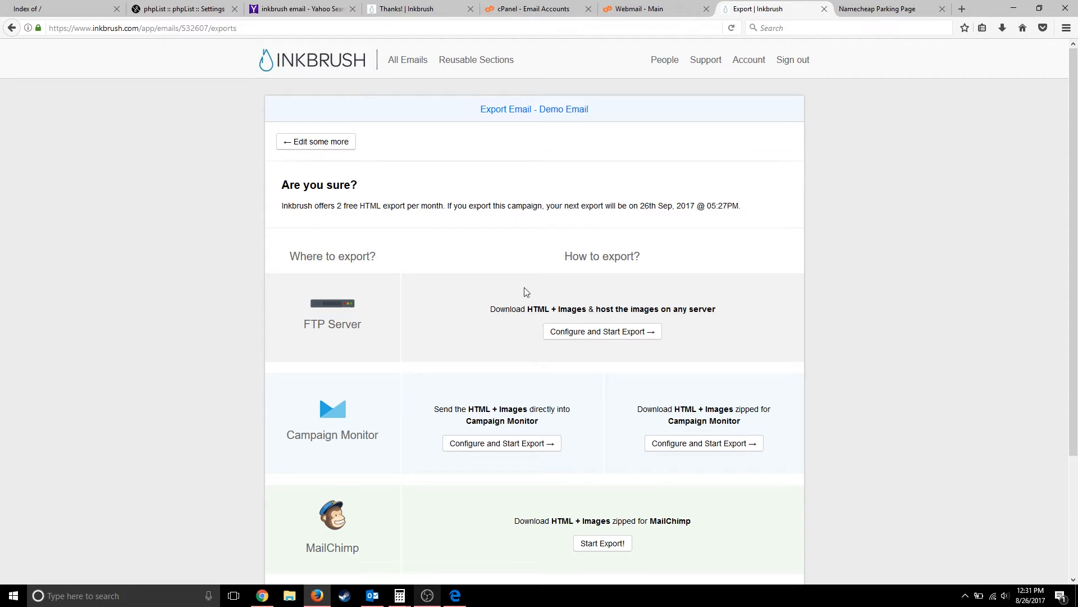
scroll(499, 335, "down", 1)
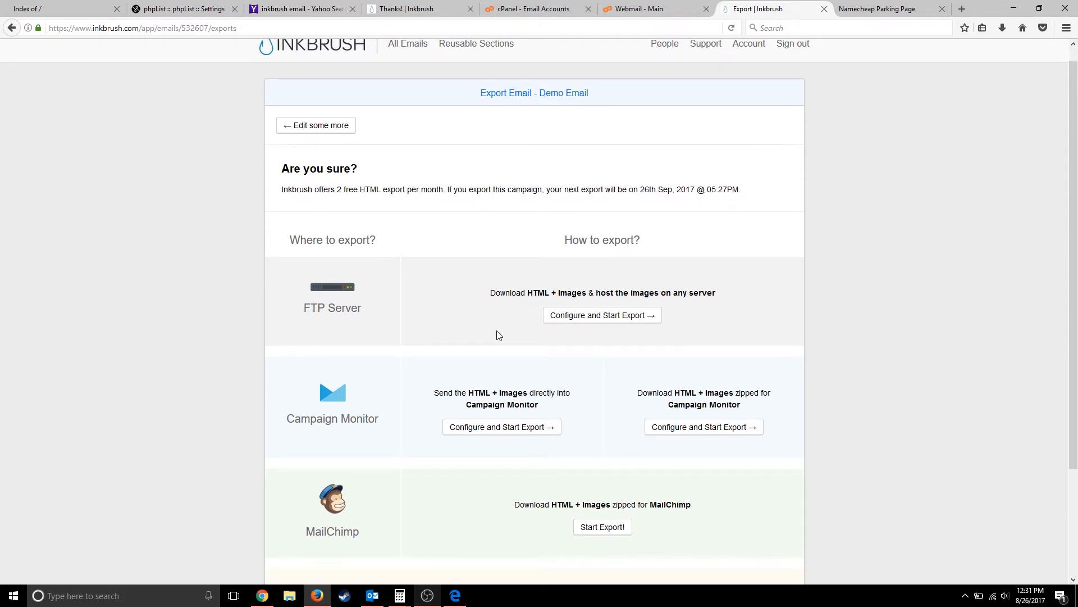
scroll(486, 305, "down", 4)
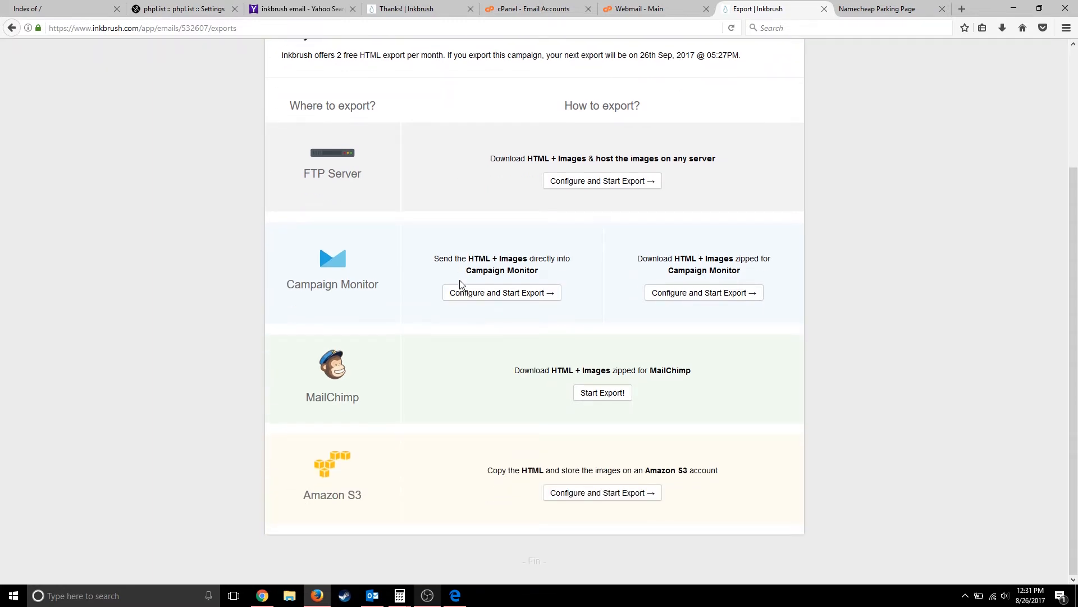
scroll(459, 284, "up", 3)
left_click(555, 294)
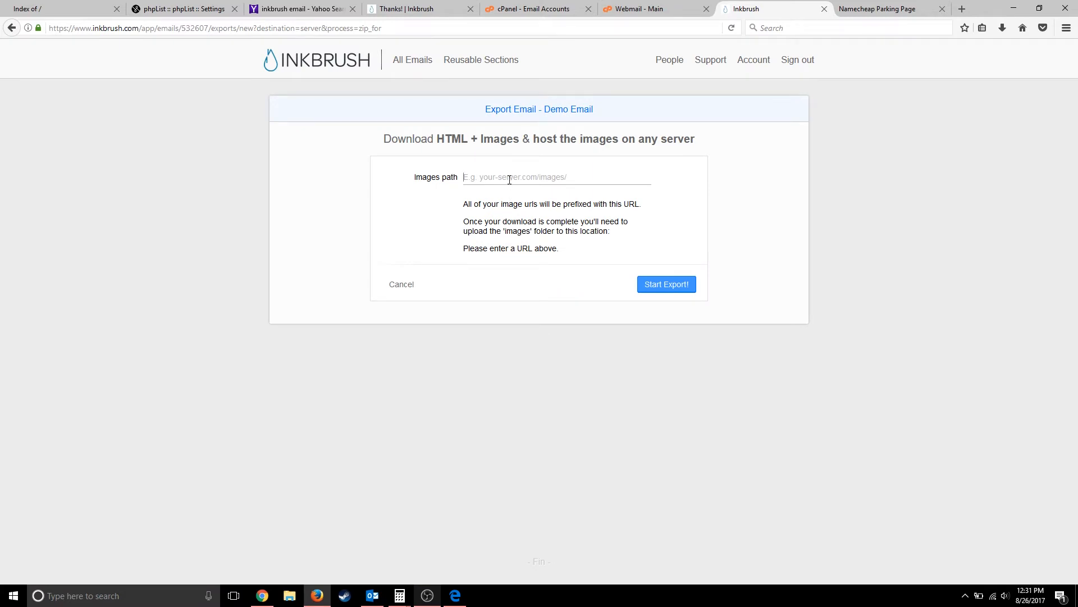
- Paste emailcontent.avidwebtek.com/ as the images path and start the export
type("email")
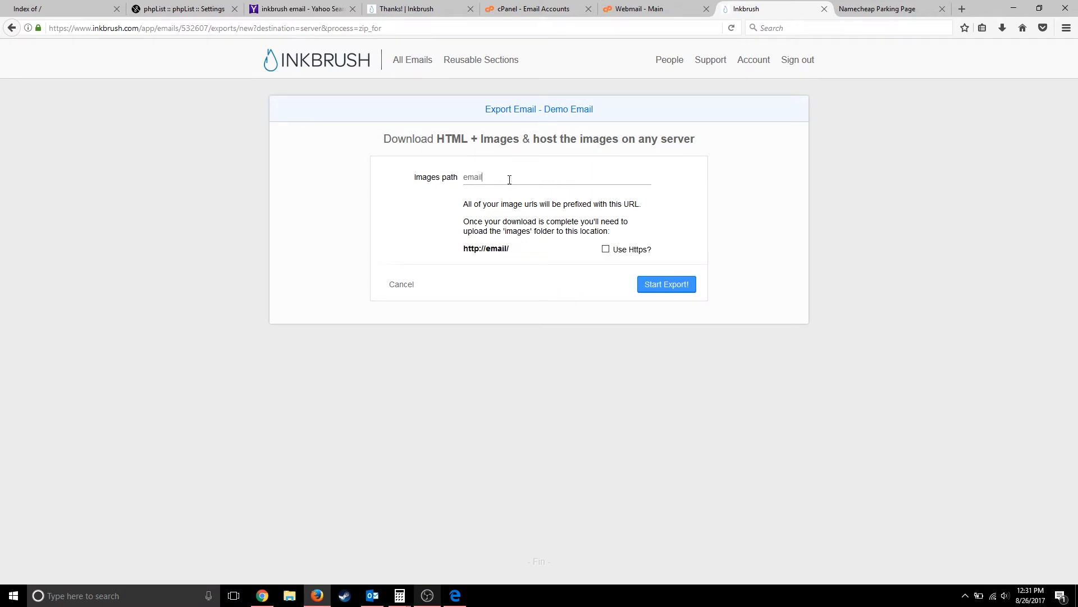
left_click(68, 9)
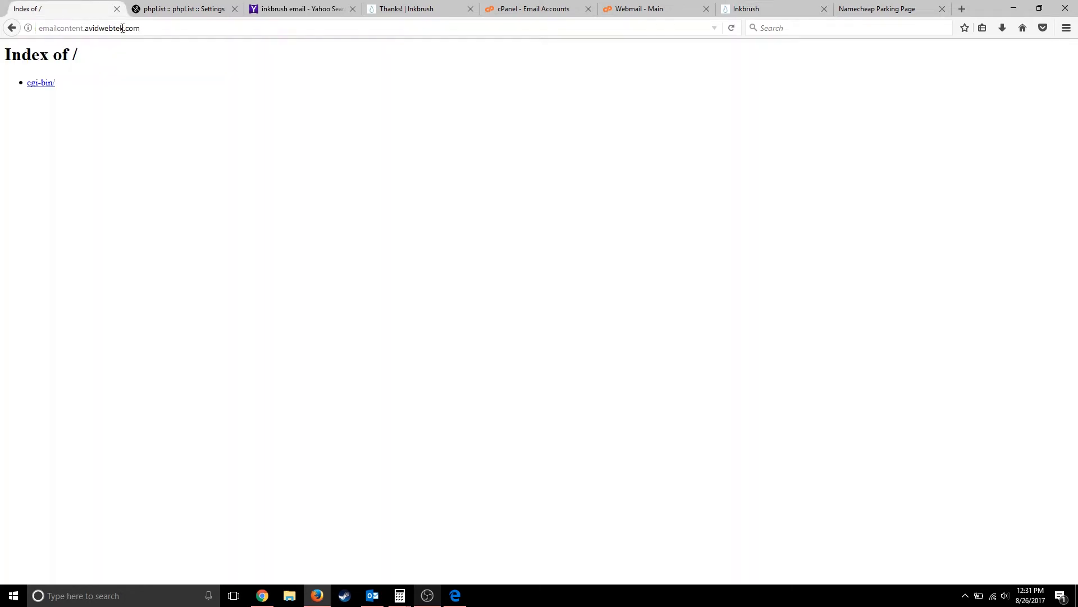
left_click(139, 28)
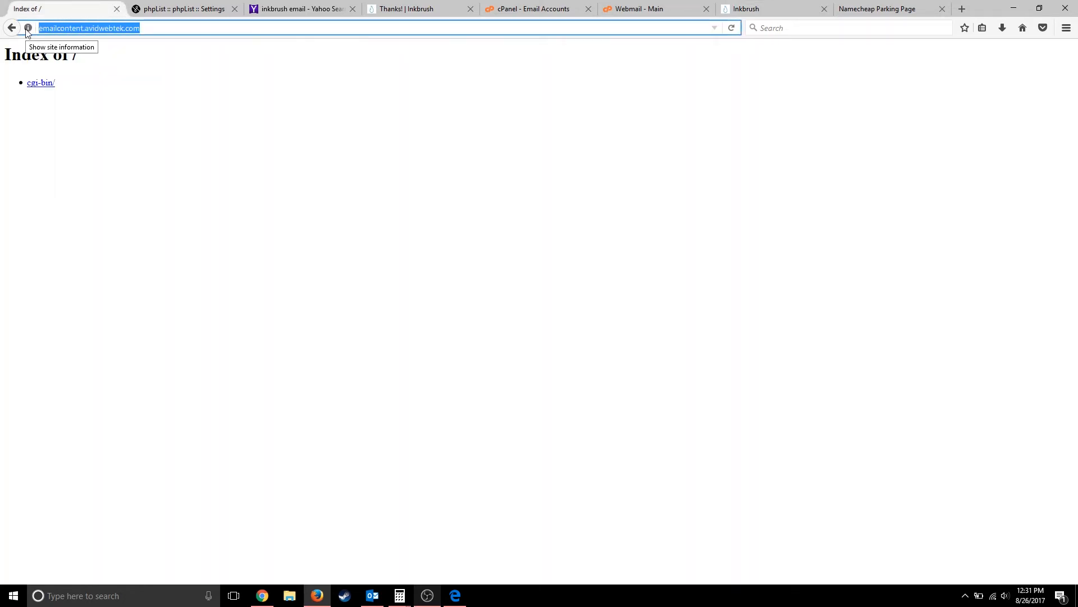
left_click(752, 8)
left_click_drag(510, 177, 408, 171)
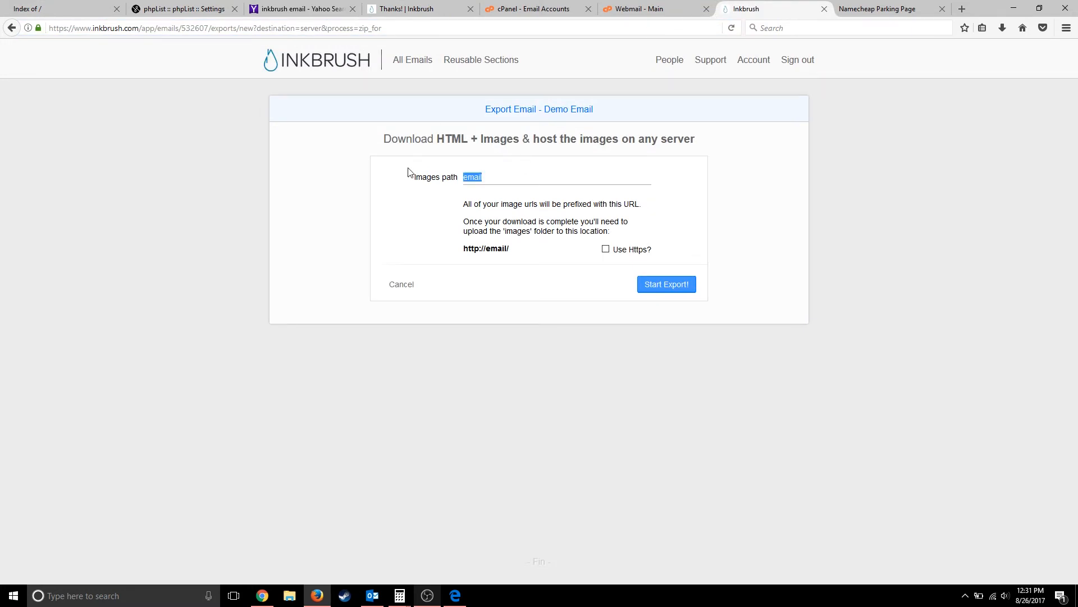
type("emailcontent.avidwebtek.com/")
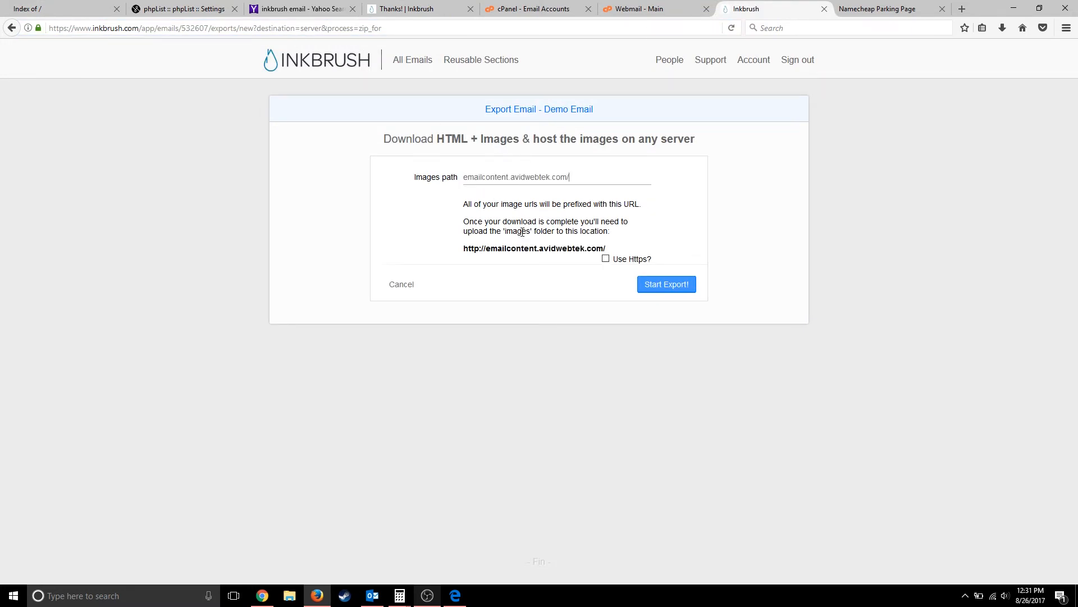
left_click(659, 290)
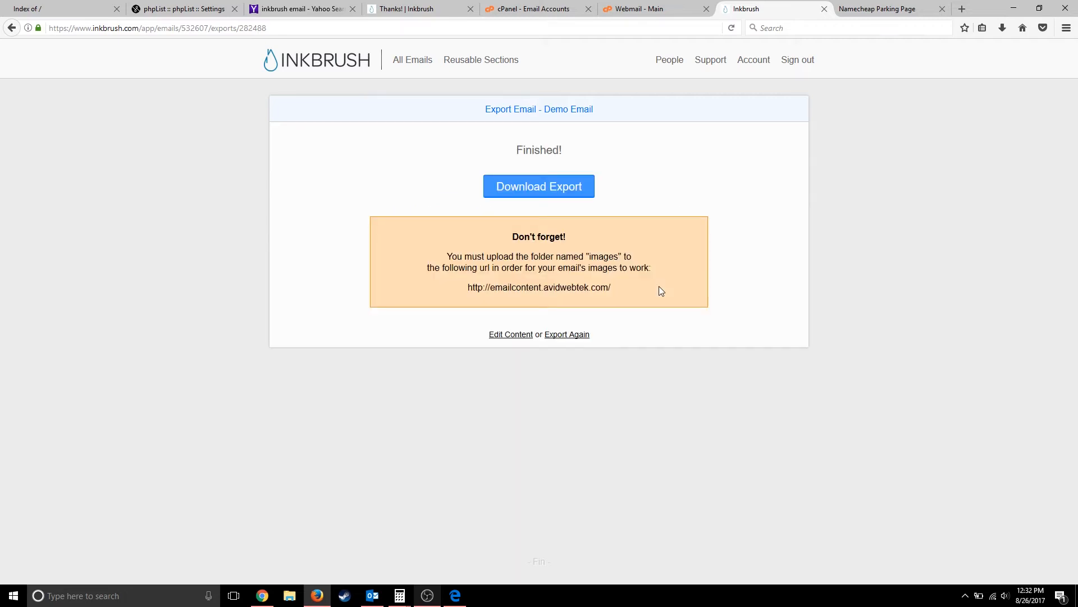
- Download the export zip, choosing to open it directly in Firefox's download dialog
left_click(519, 192)
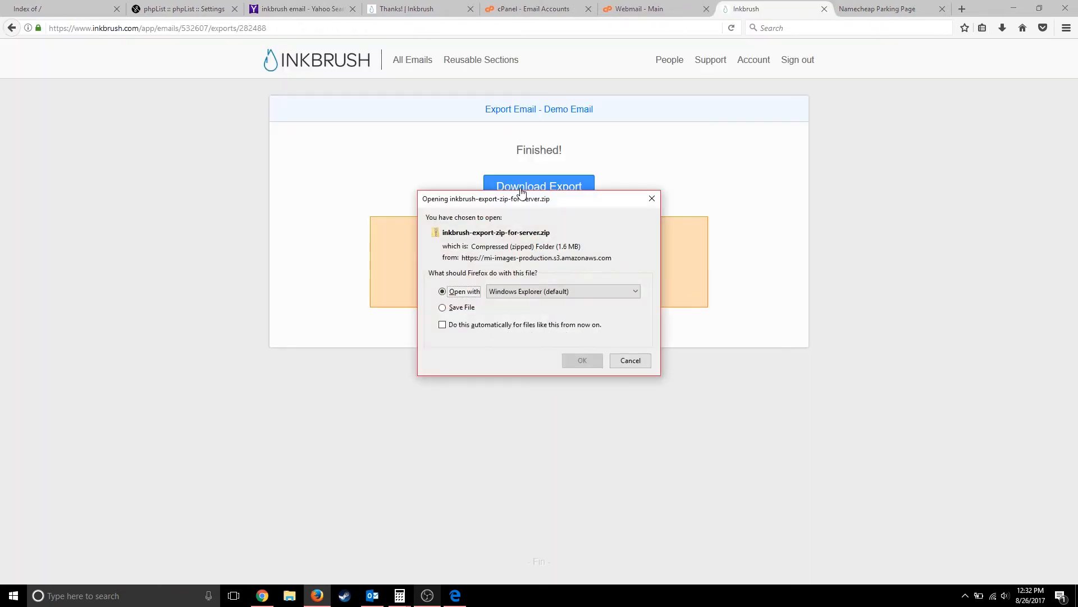
left_click(475, 307)
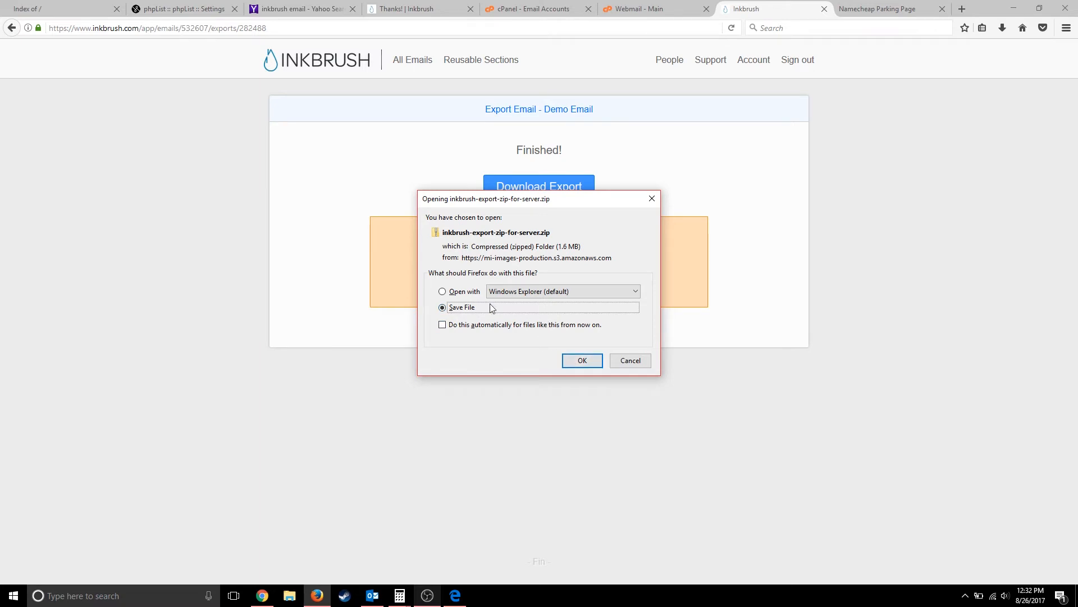
left_click(470, 297)
left_click(568, 357)
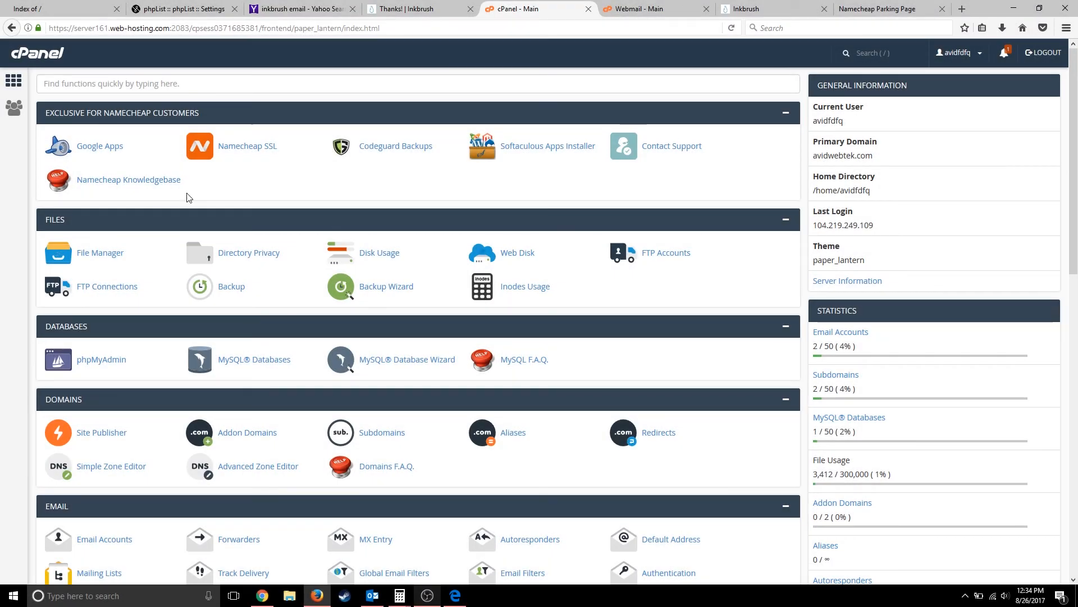
- In File Manager, add a folder named images under emailcontent.avidwebtek.com and open it
left_click(103, 258)
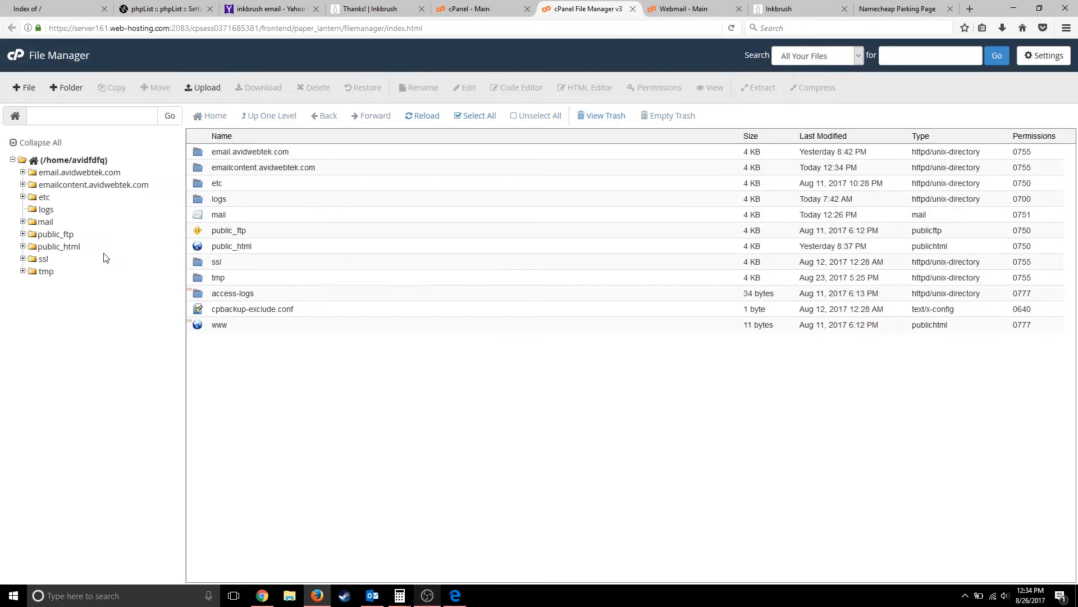
left_click(76, 185)
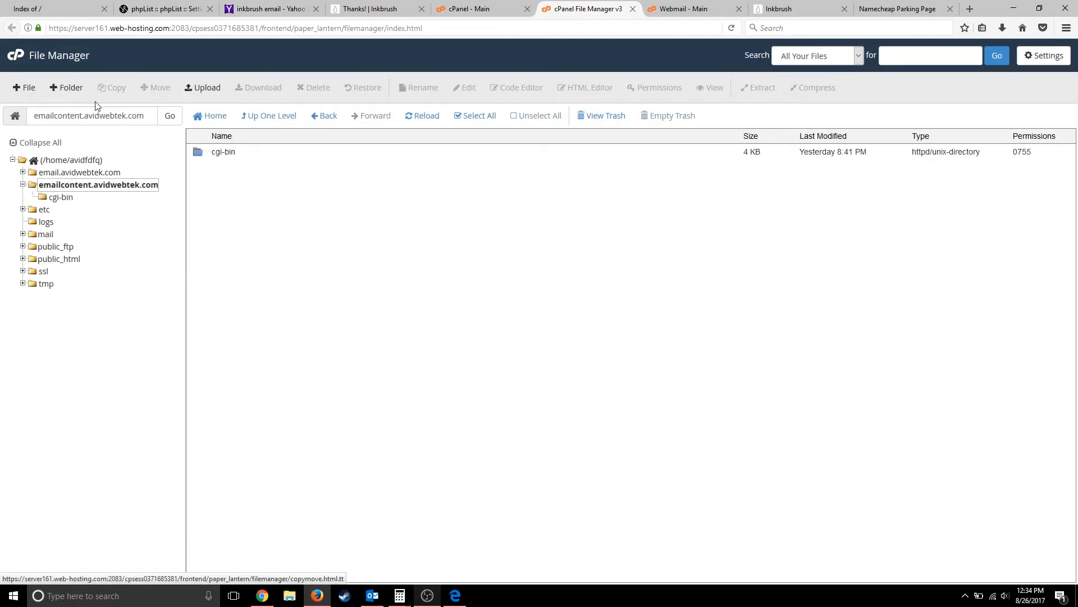
left_click(72, 89)
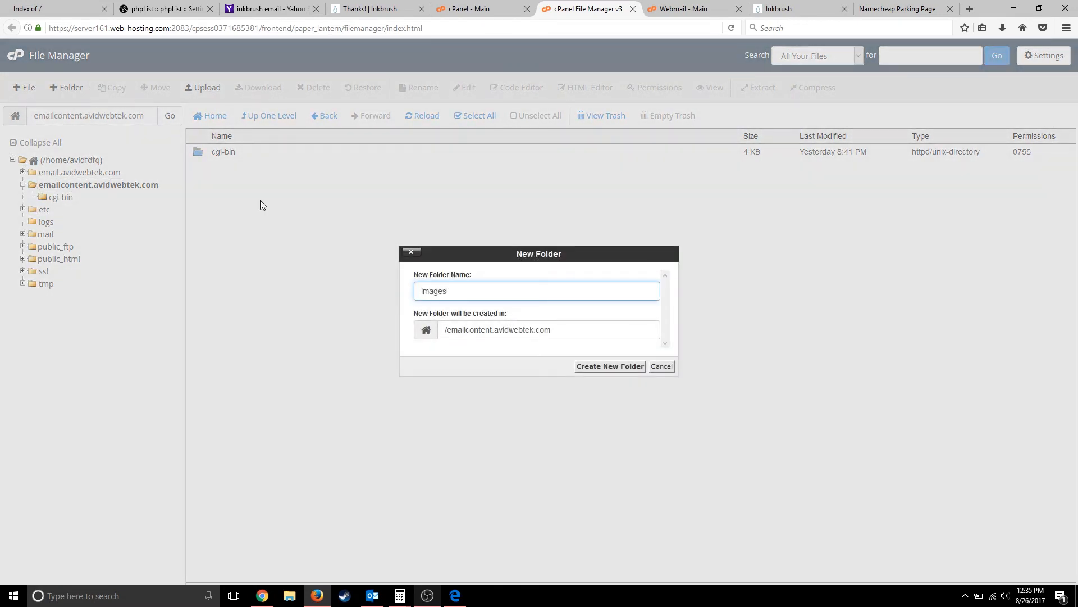
left_click(610, 366)
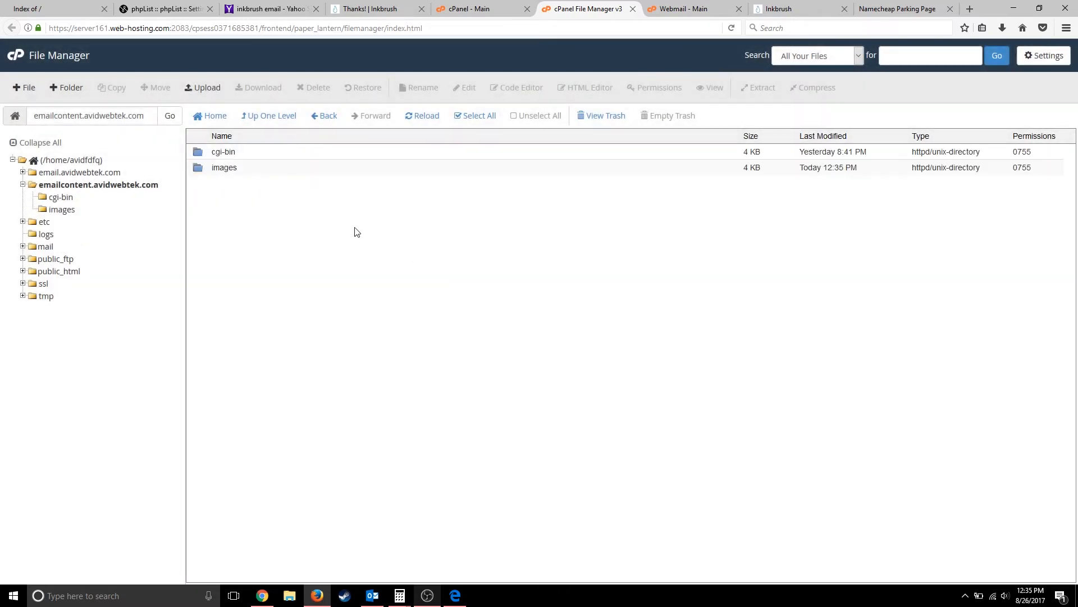
left_click(234, 169)
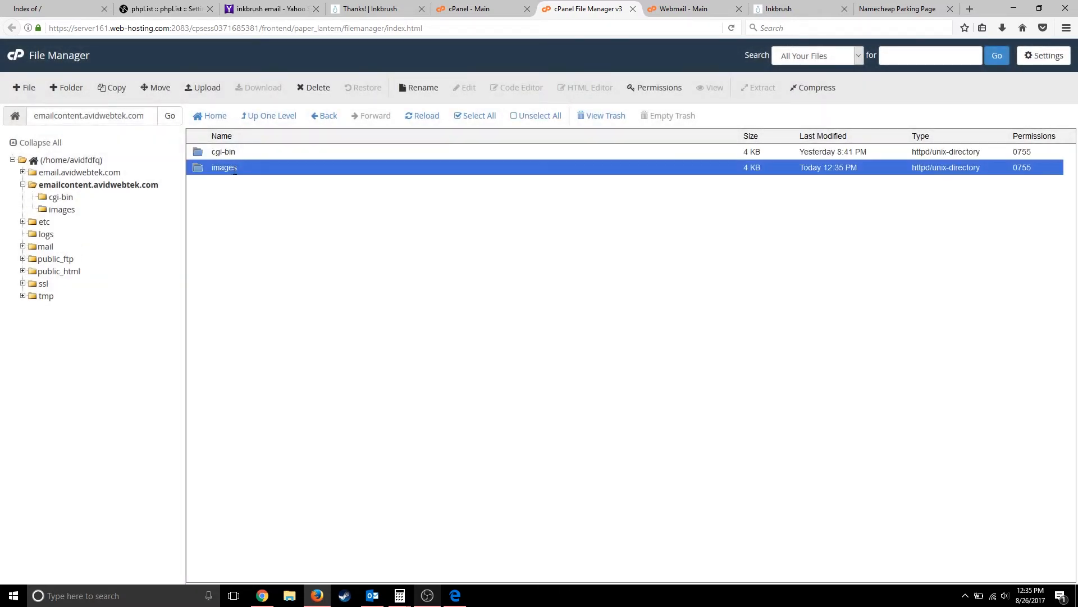
left_click(235, 169)
double_click(302, 168)
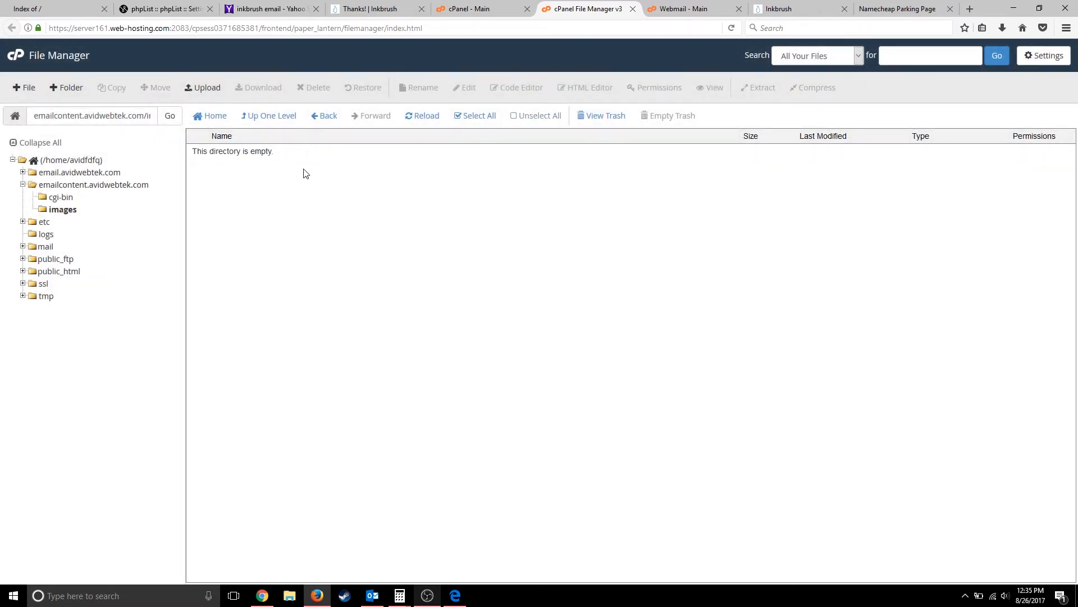
- Locate the downloaded export zip in the Temp folder via Firefox's Downloads list
left_click(285, 597)
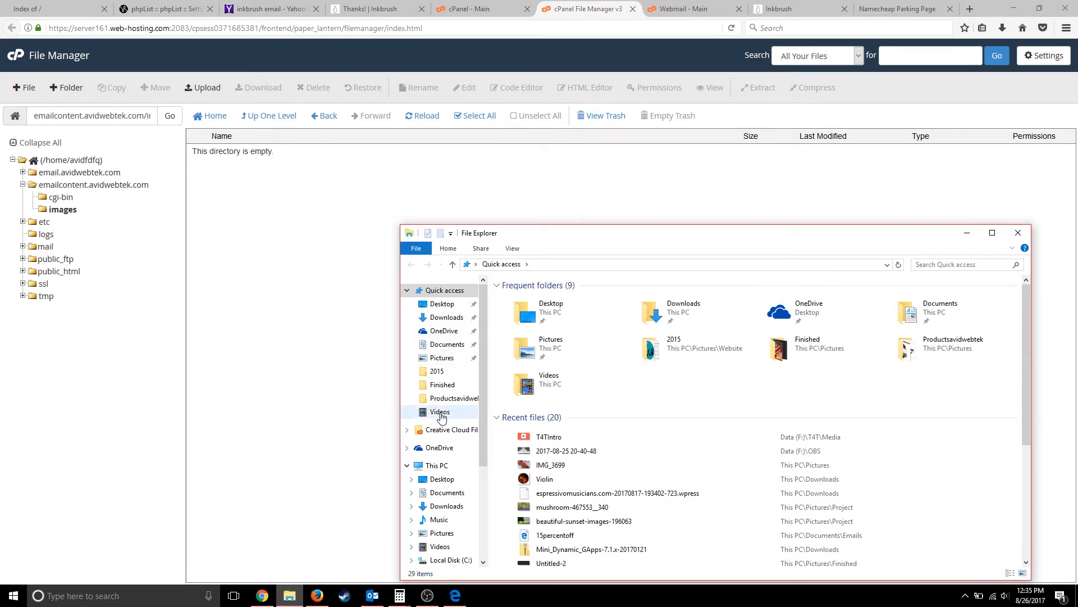
left_click(1004, 31)
left_click(921, 55)
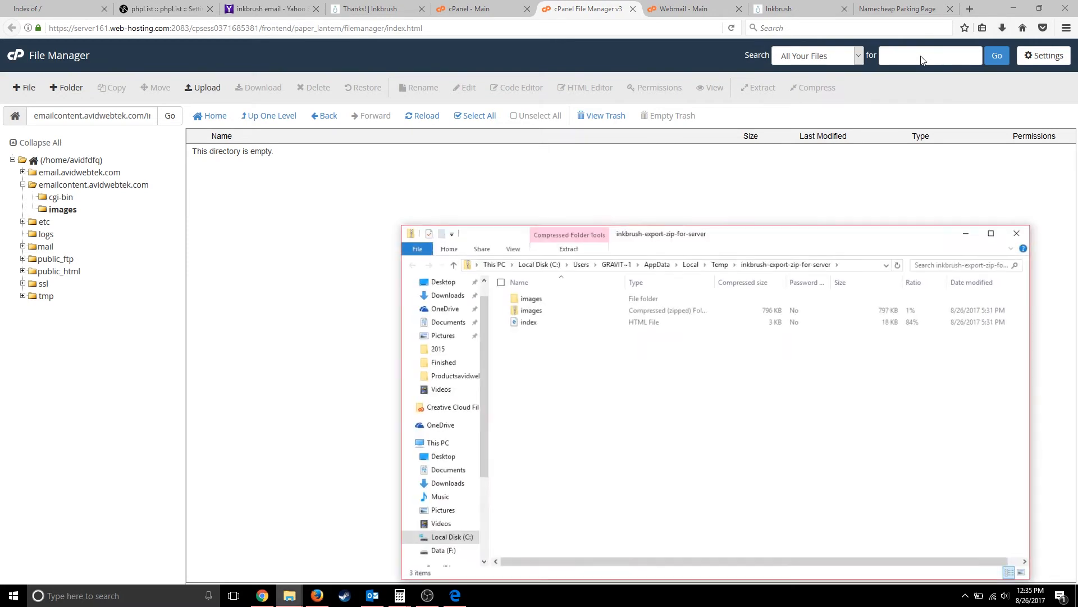
left_click(720, 264)
scroll(628, 527, "down", 3)
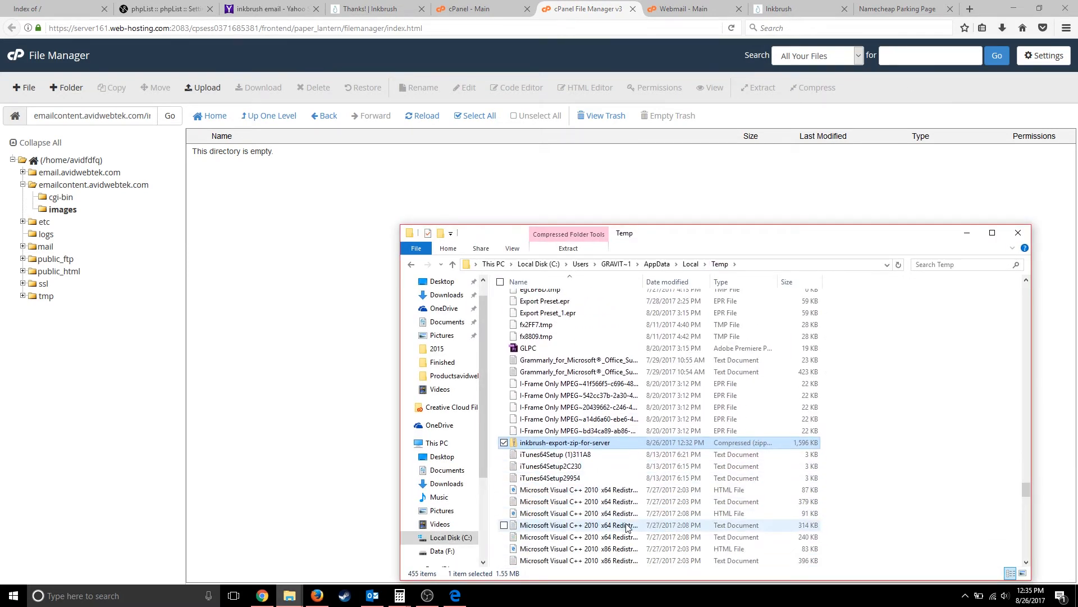
- Extract the zip, open its images folder, and bring up File Manager's Upload page
right_click(602, 443)
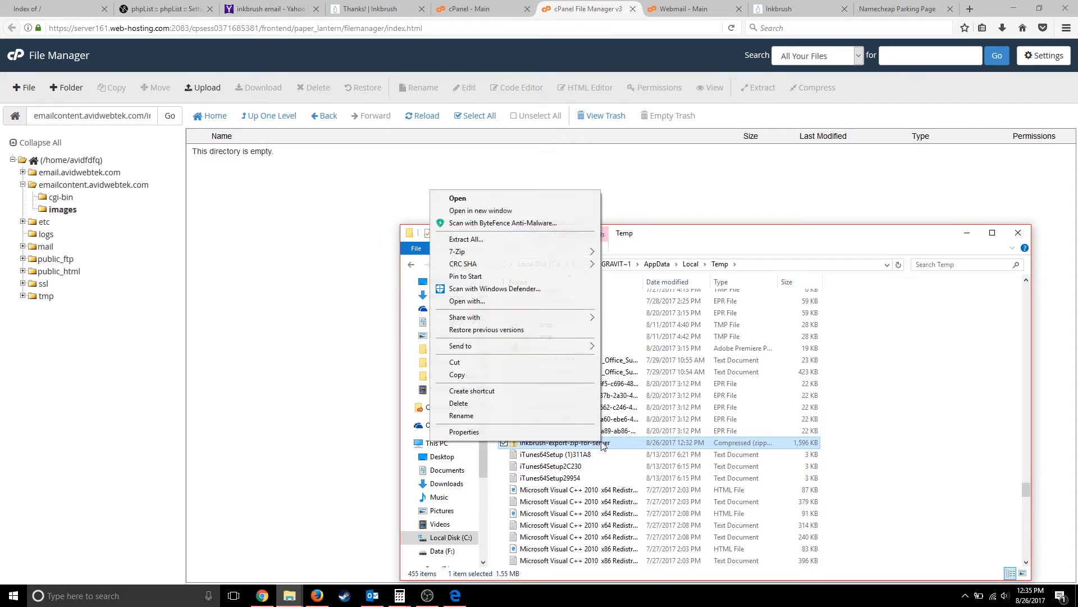
left_click(466, 239)
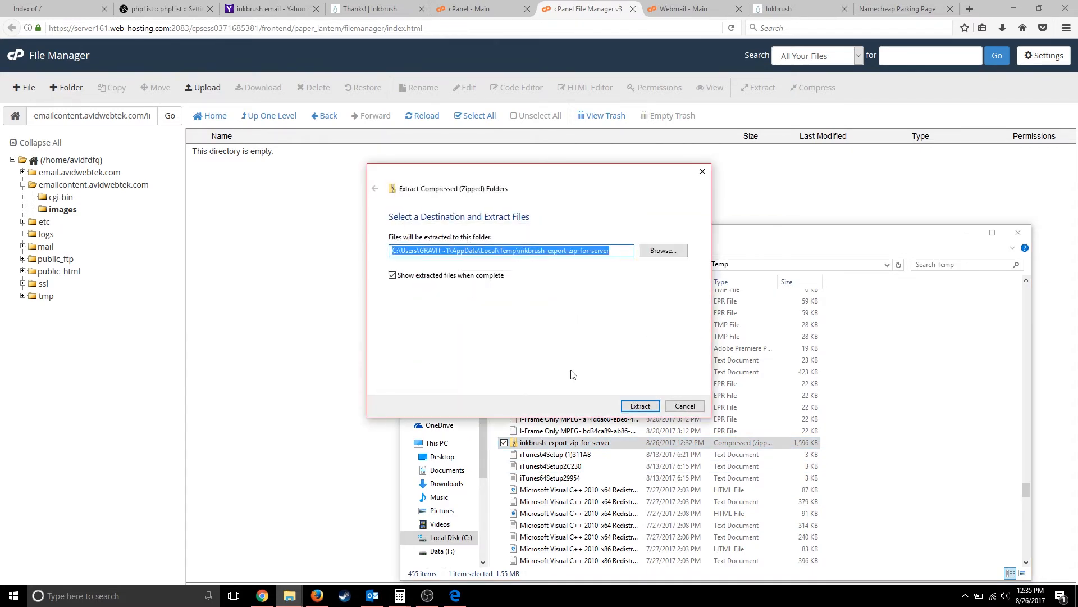
left_click(637, 406)
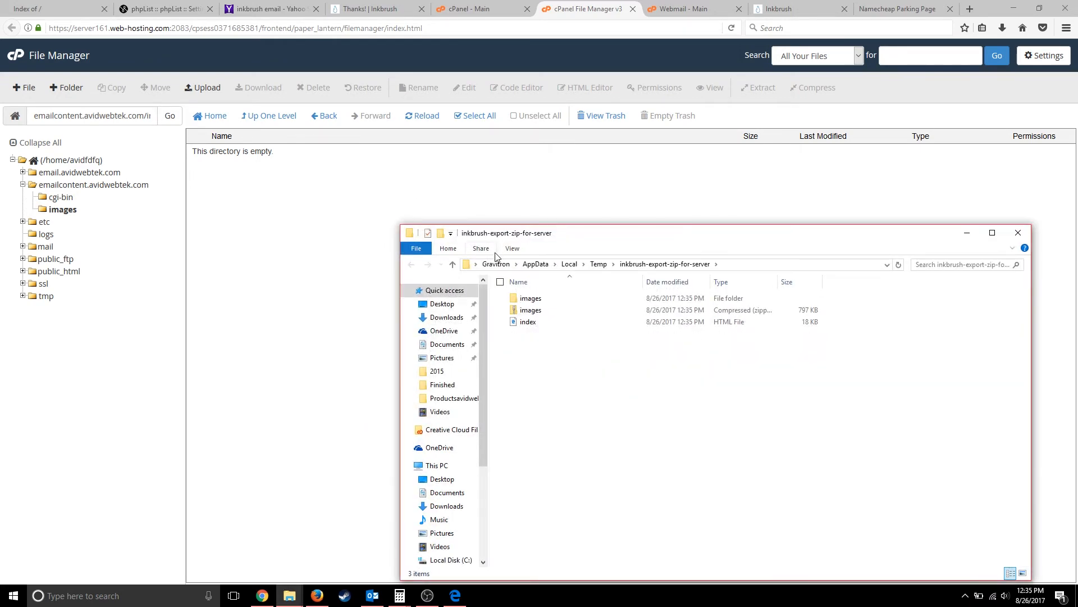
double_click(531, 298)
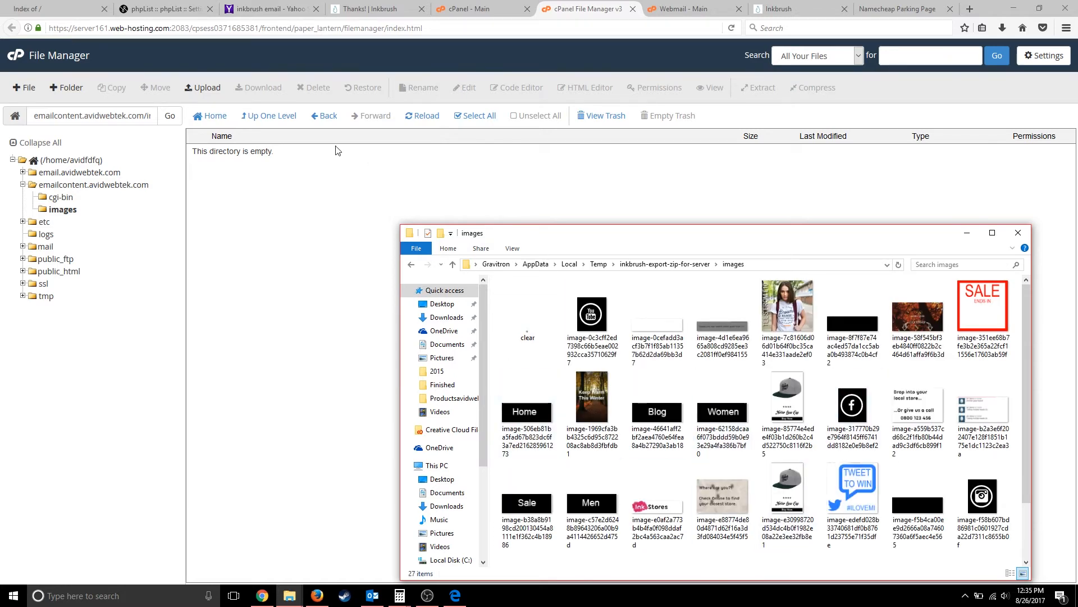
left_click(203, 90)
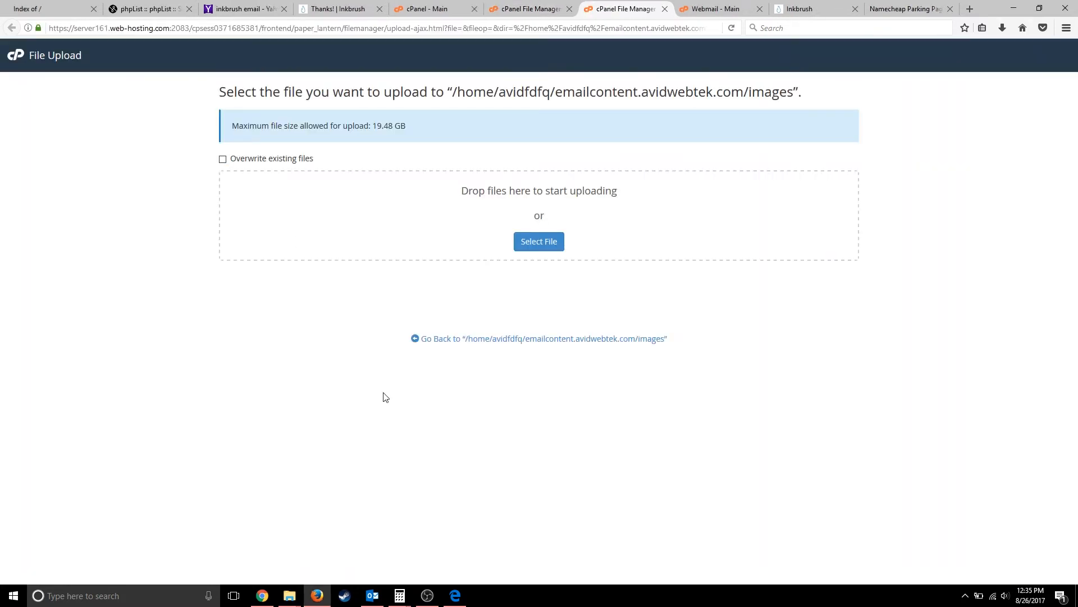
- Drag all 27 extracted images onto the upload drop zone and watch them finish uploading
mouse_move(289, 595)
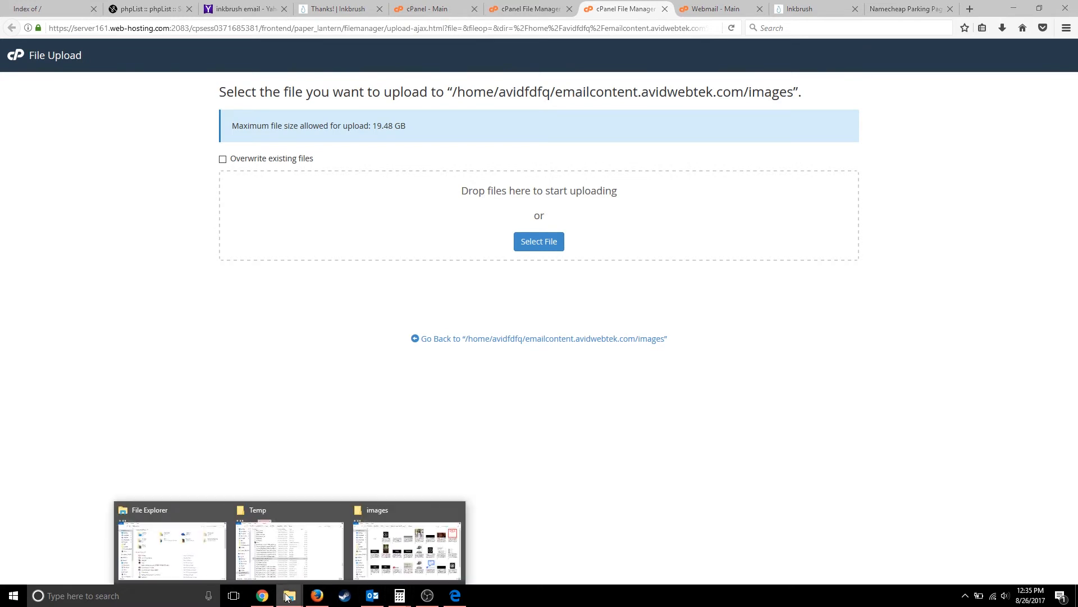
left_click(377, 557)
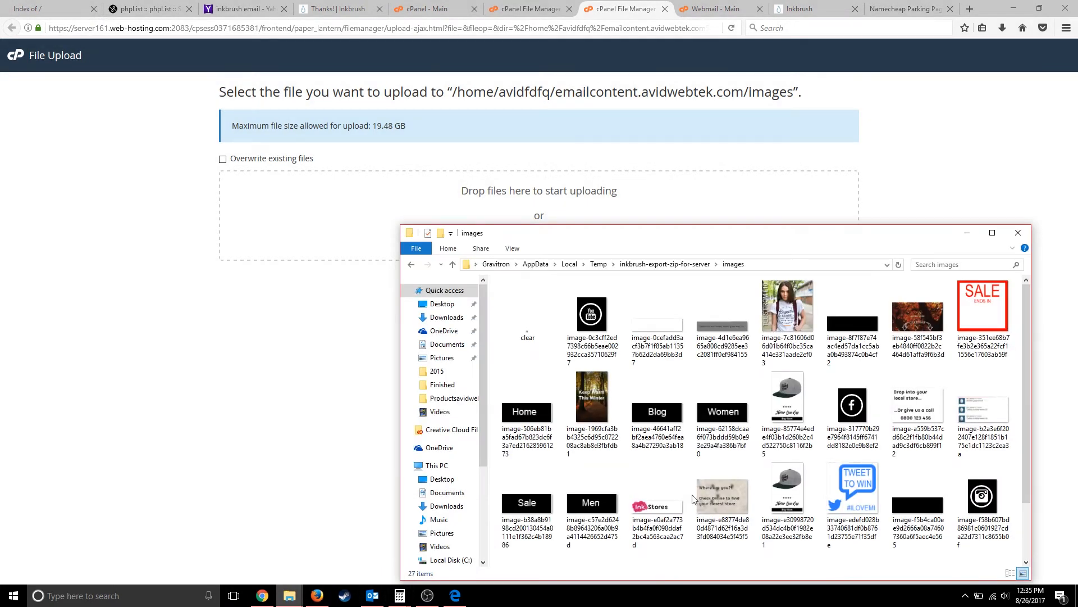
key("ctrl+a")
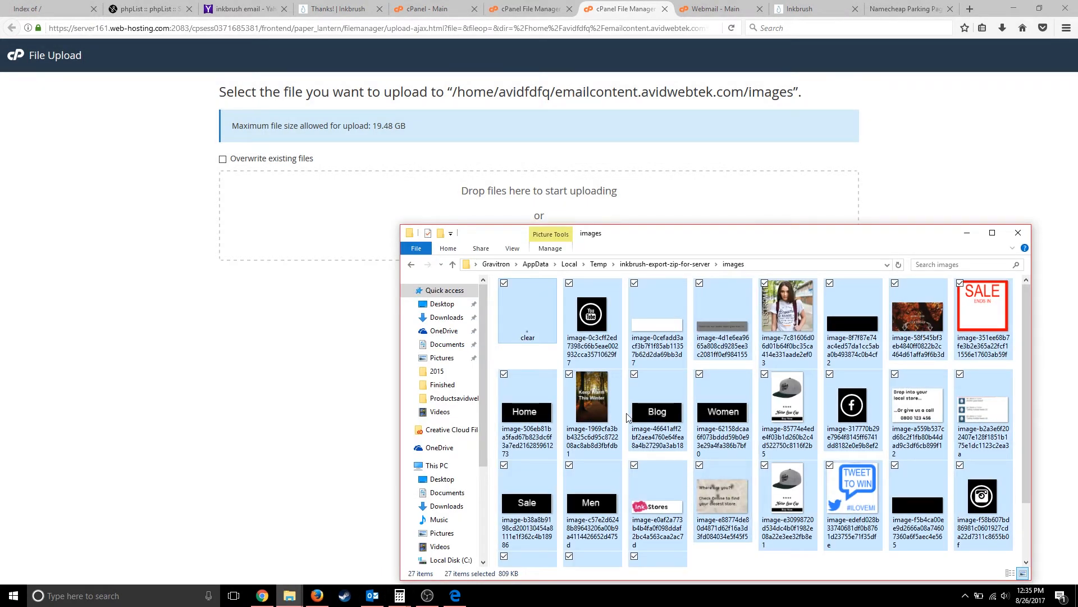
left_click_drag(633, 417, 380, 212)
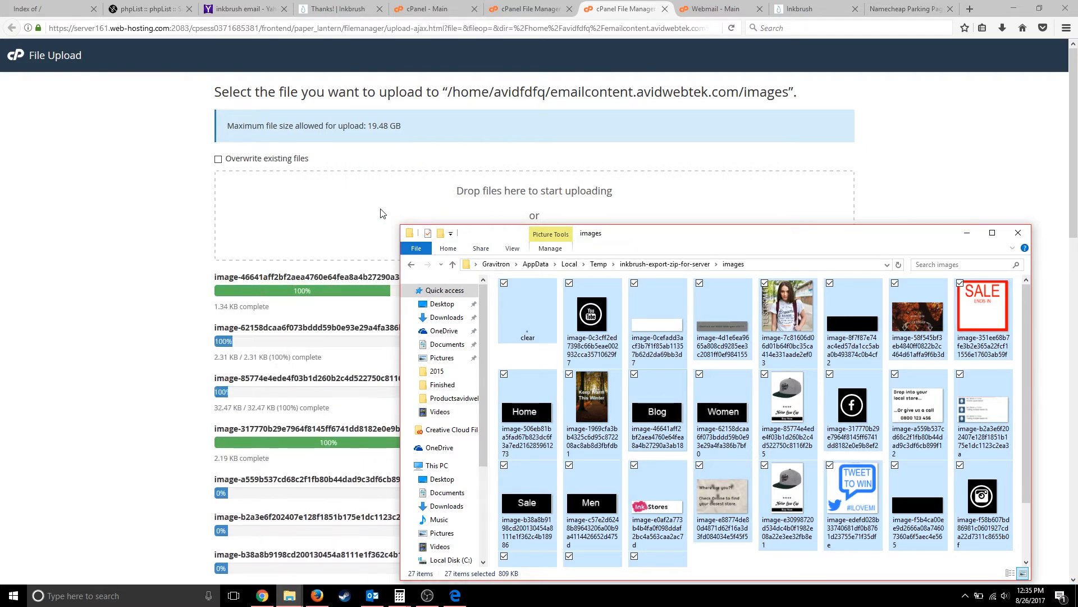
left_click(967, 233)
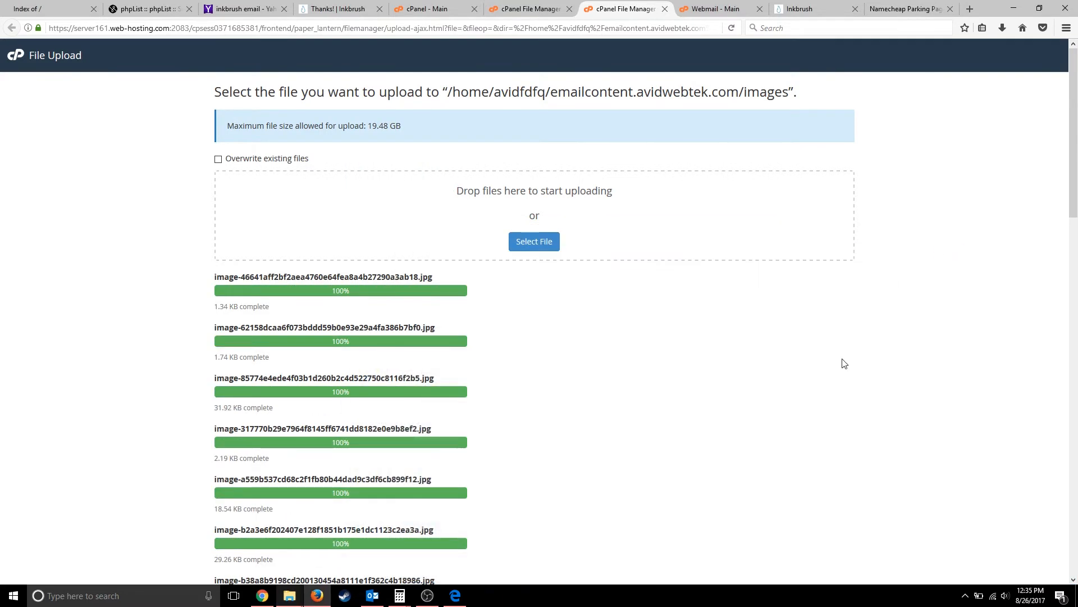
scroll(843, 363, "down", 4)
scroll(842, 363, "down", 12)
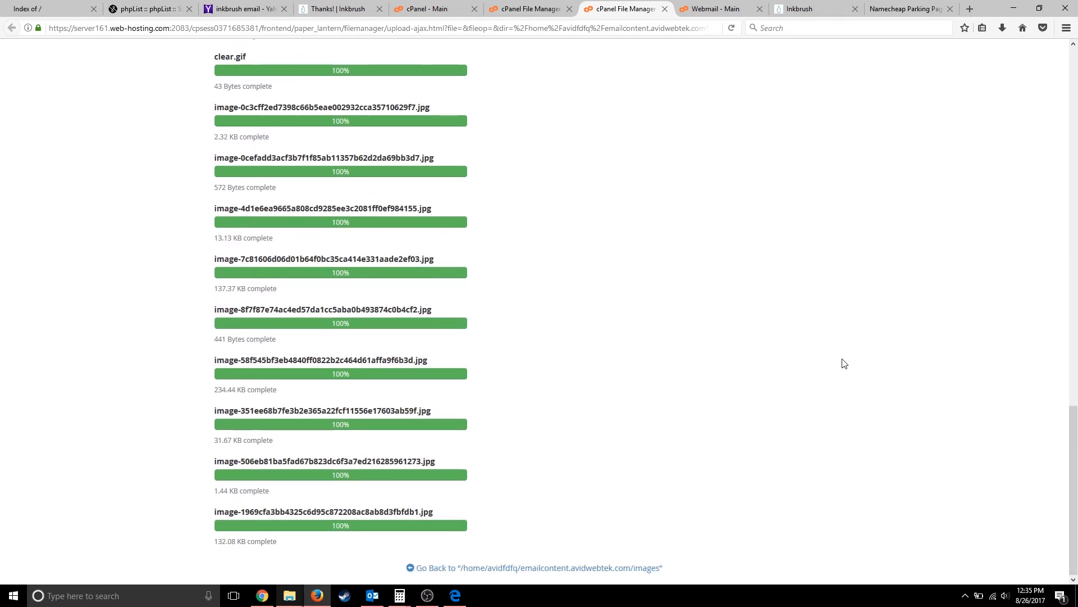
scroll(842, 363, "up", 20)
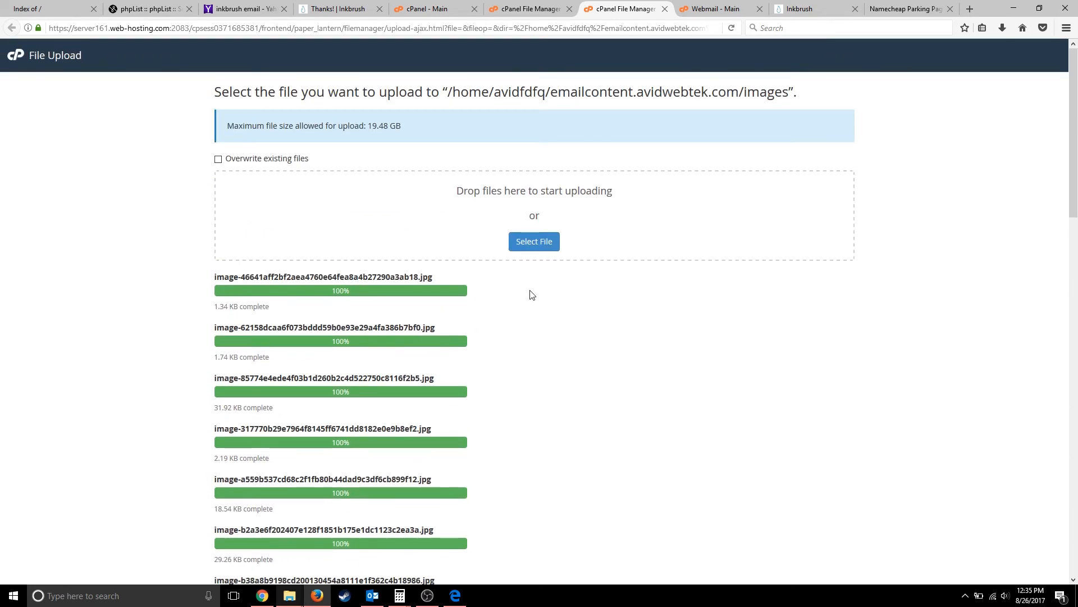
scroll(362, 282, "down", 20)
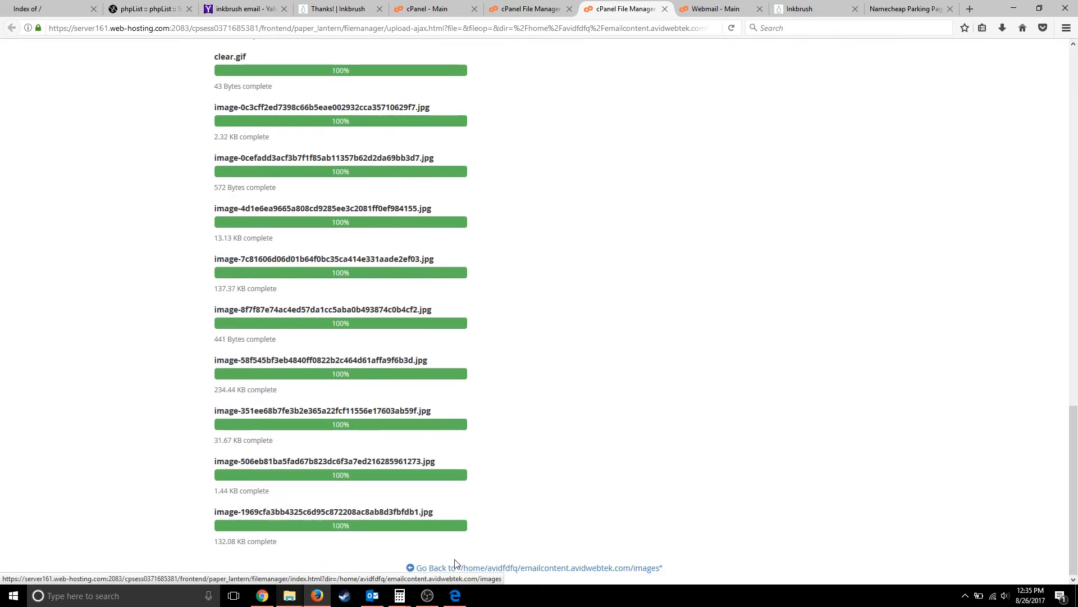
- Go back to File Manager and navigate to the emailcontent.avidwebtek.com folder
left_click(460, 569)
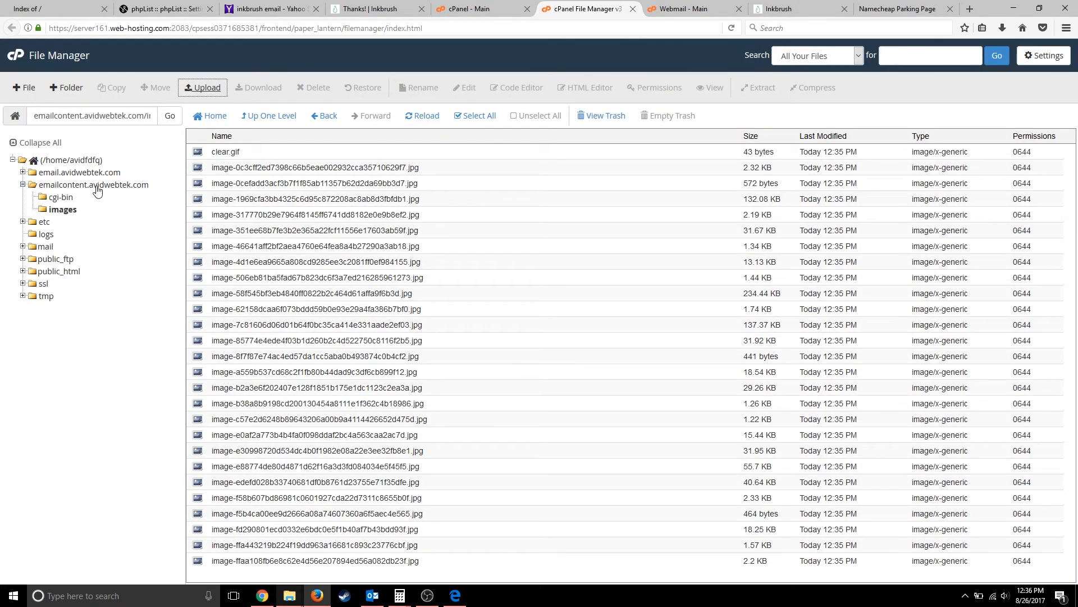
left_click(70, 196)
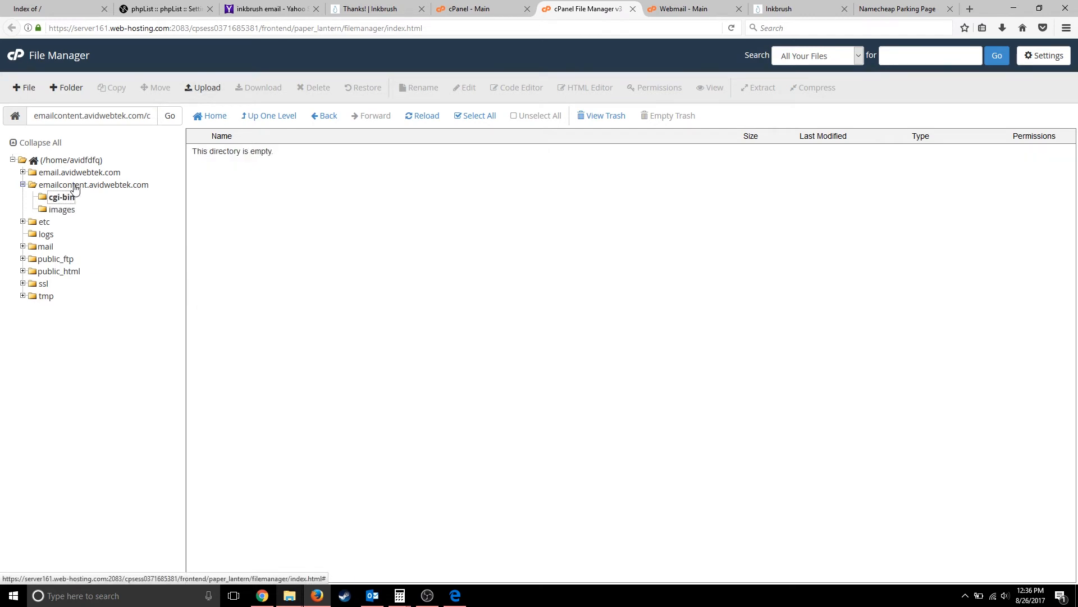
left_click(71, 185)
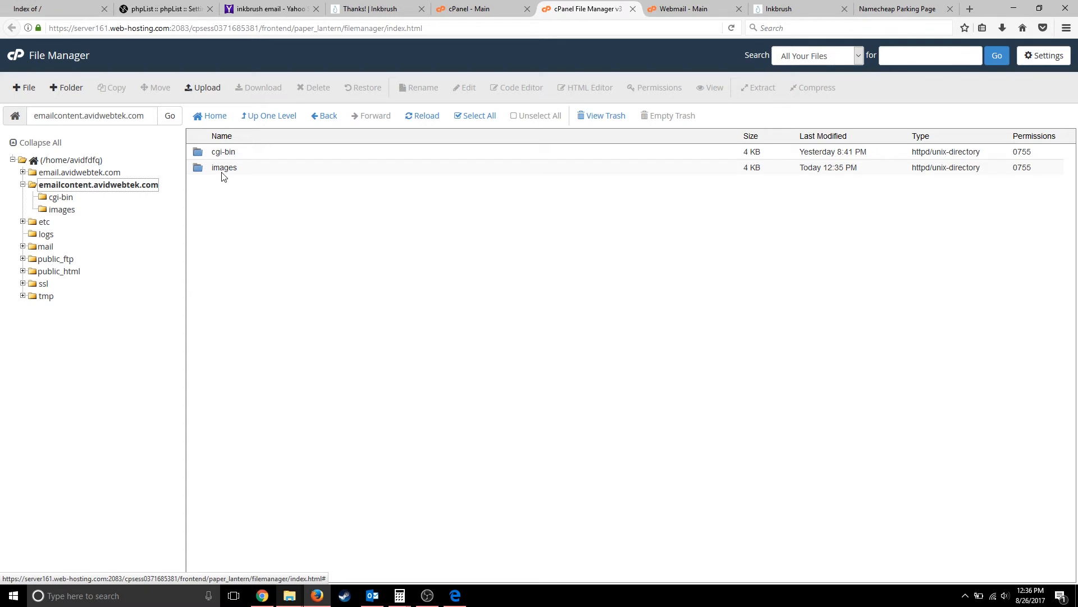
- Reload the emailcontent.avidwebtek.com listing, open images/, and view one uploaded image publicly
left_click(30, 6)
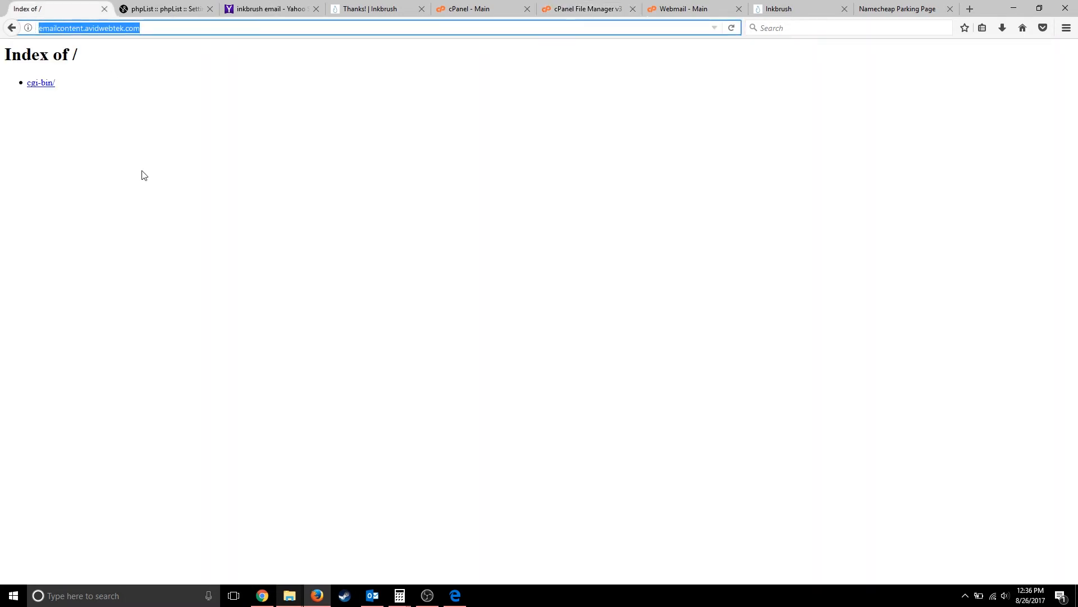
key("F5")
left_click(40, 95)
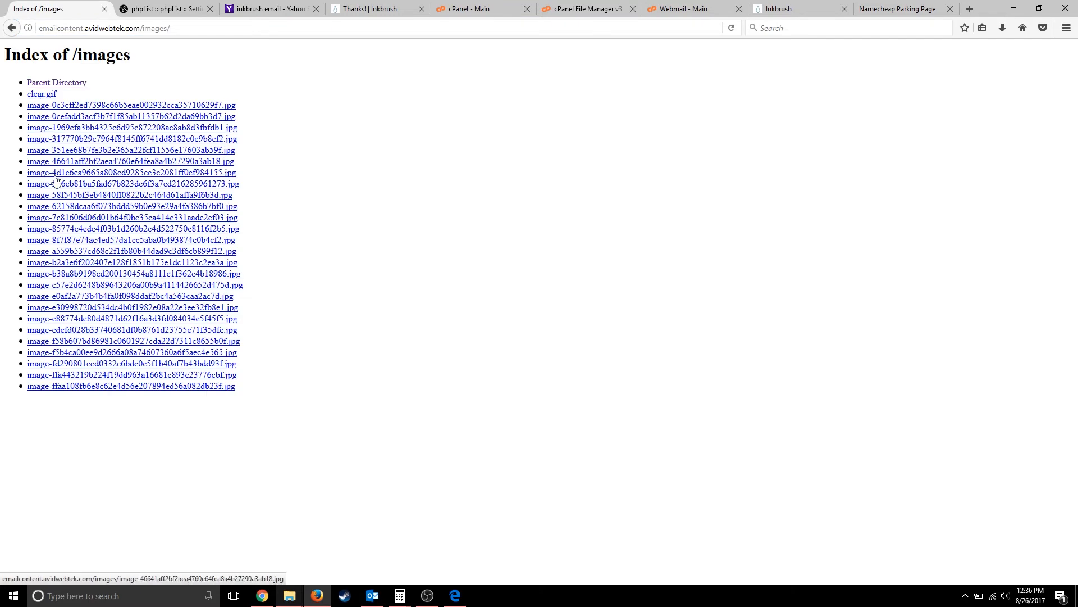
left_click(51, 142)
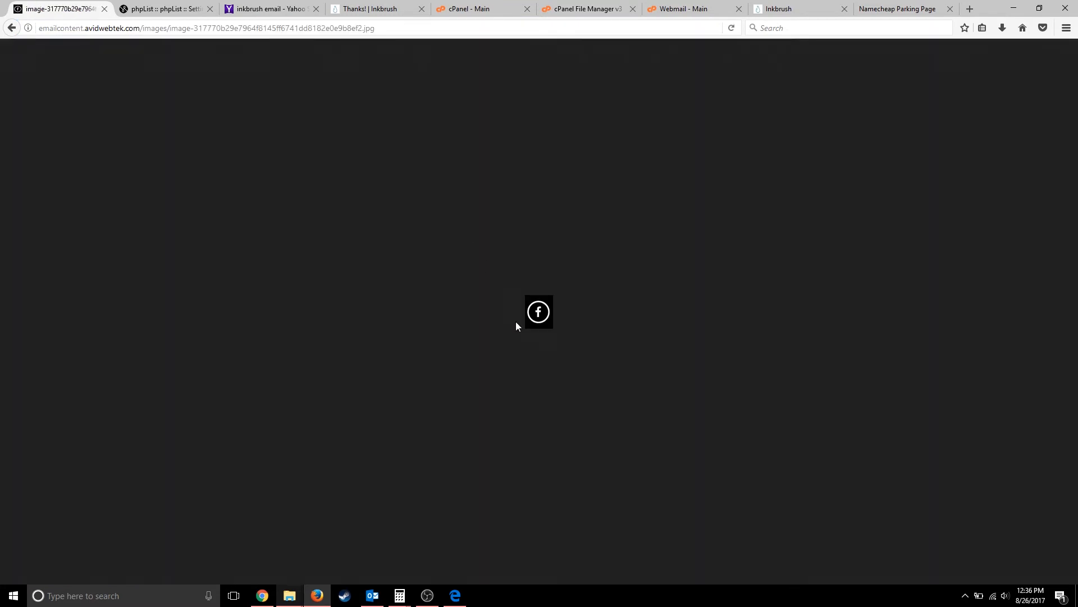
left_click(12, 29)
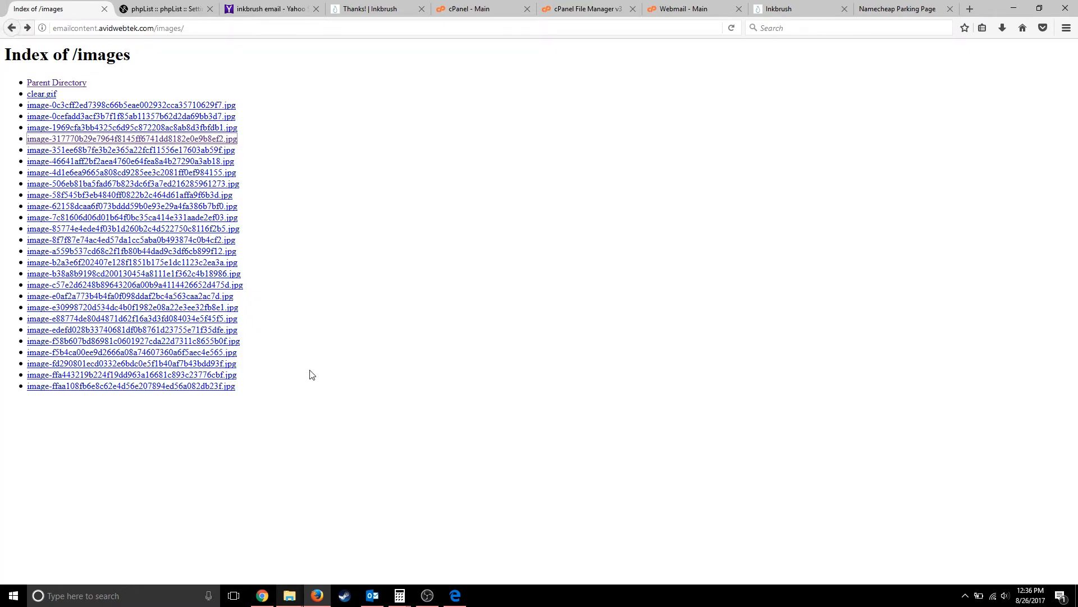
key("alt+Tab")
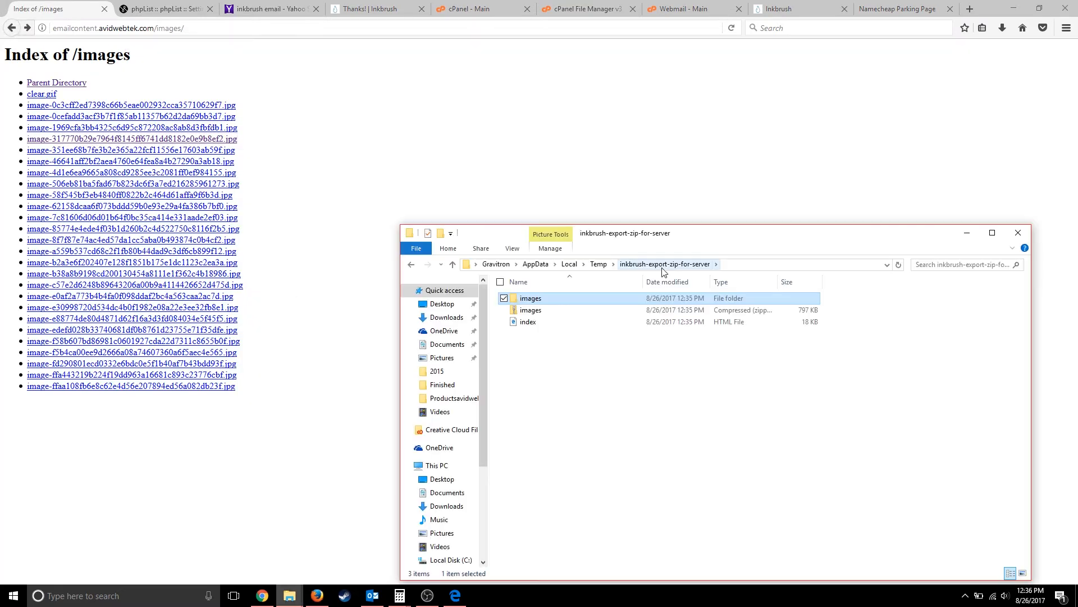
- Open the exported index.html in Notepad and scan its source
left_click(606, 320)
right_click(605, 320)
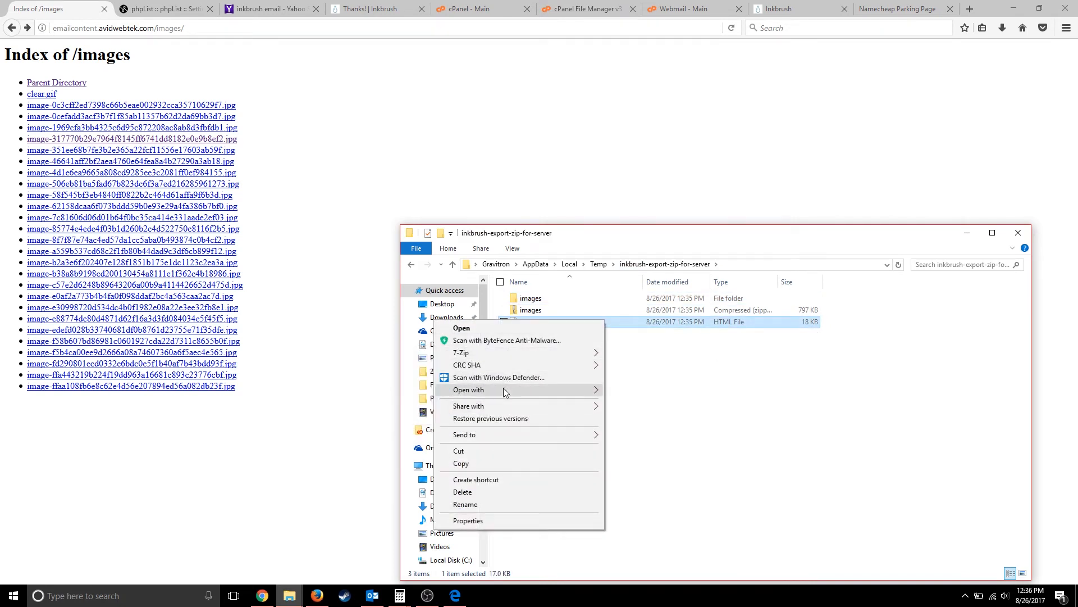
mouse_move(504, 387)
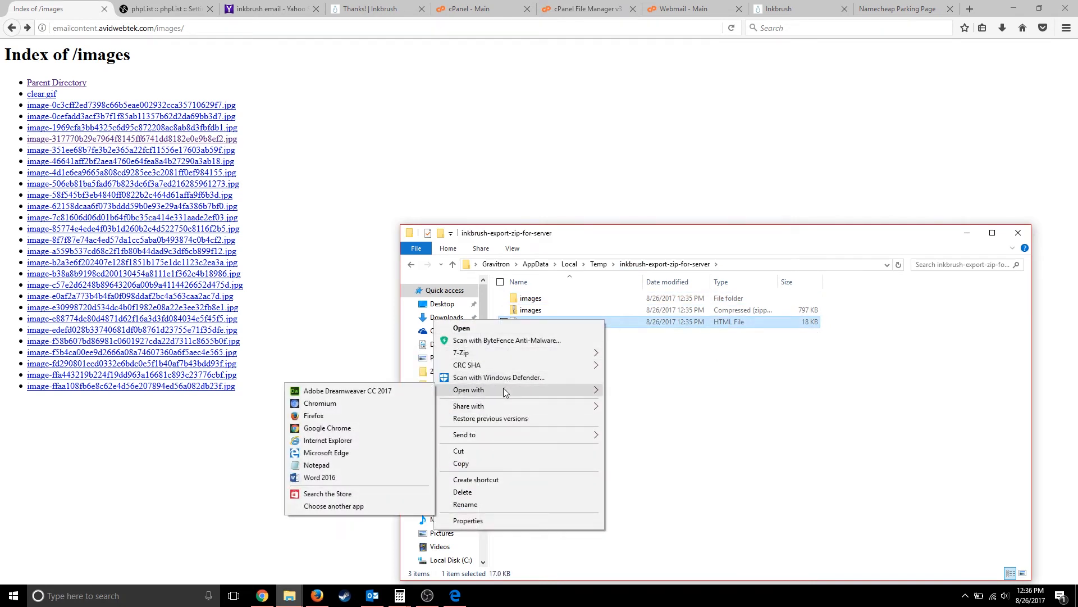
left_click(313, 470)
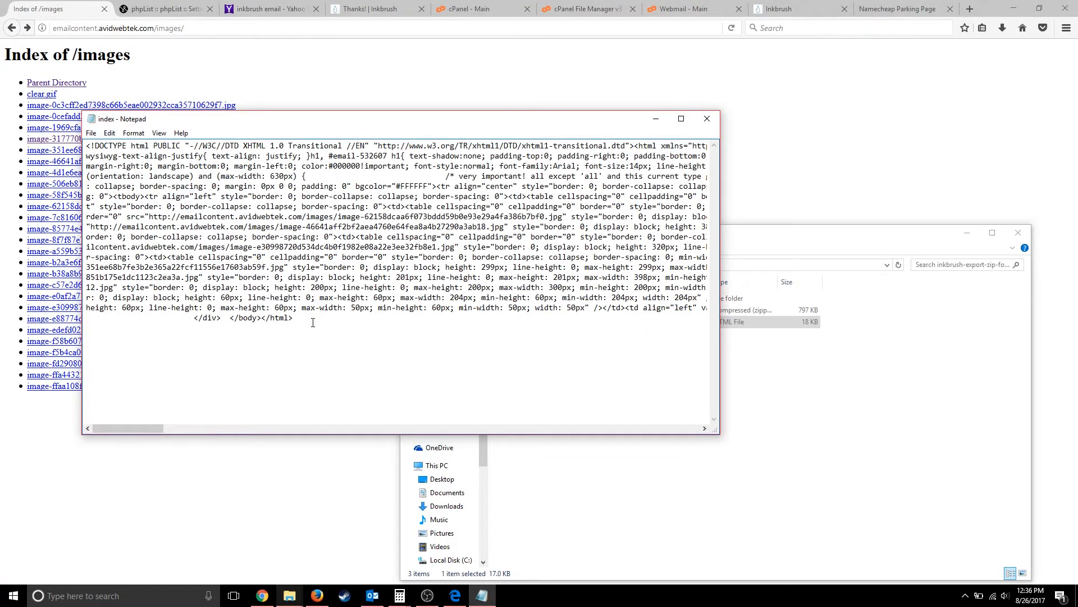
scroll(313, 322, "right", 10)
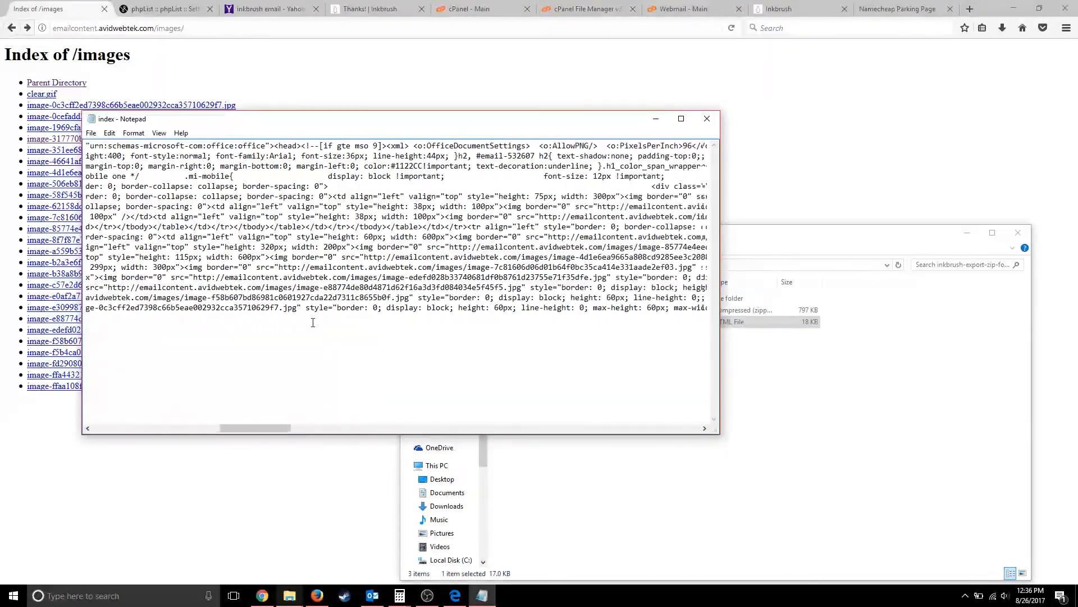
scroll(313, 321, "left", 4)
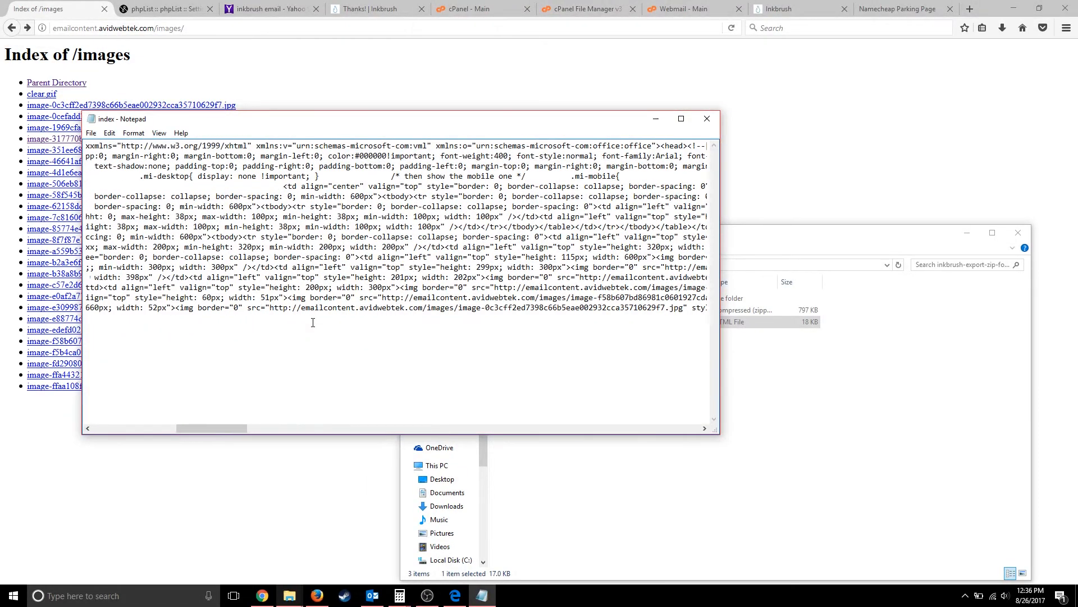
scroll(312, 322, "left", 6)
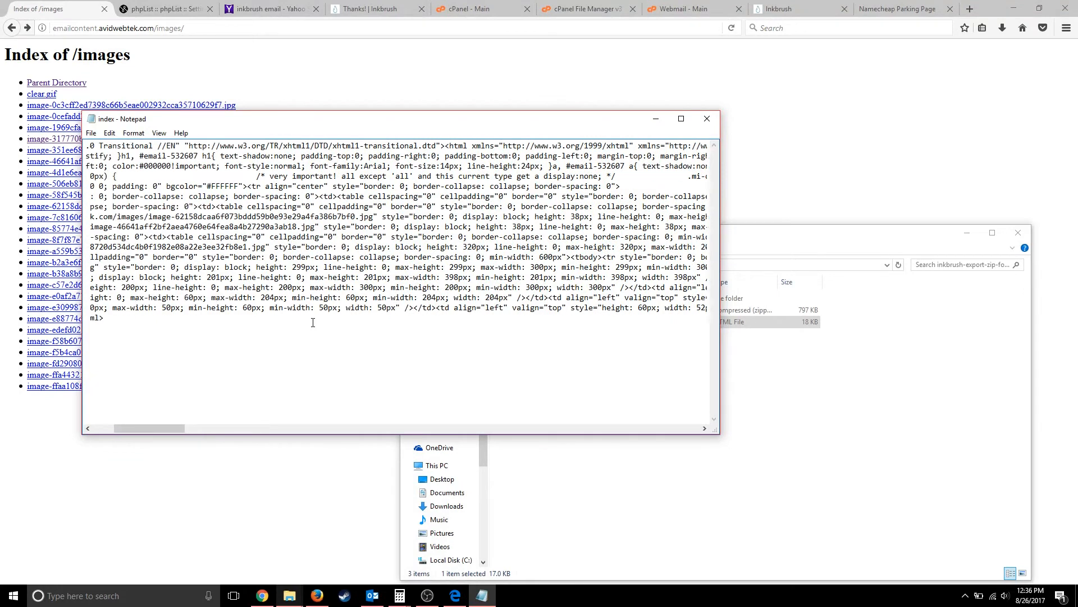
scroll(313, 321, "left", 4)
- Select all the HTML source, then minimize Notepad behind Firefox
key("ctrl+a")
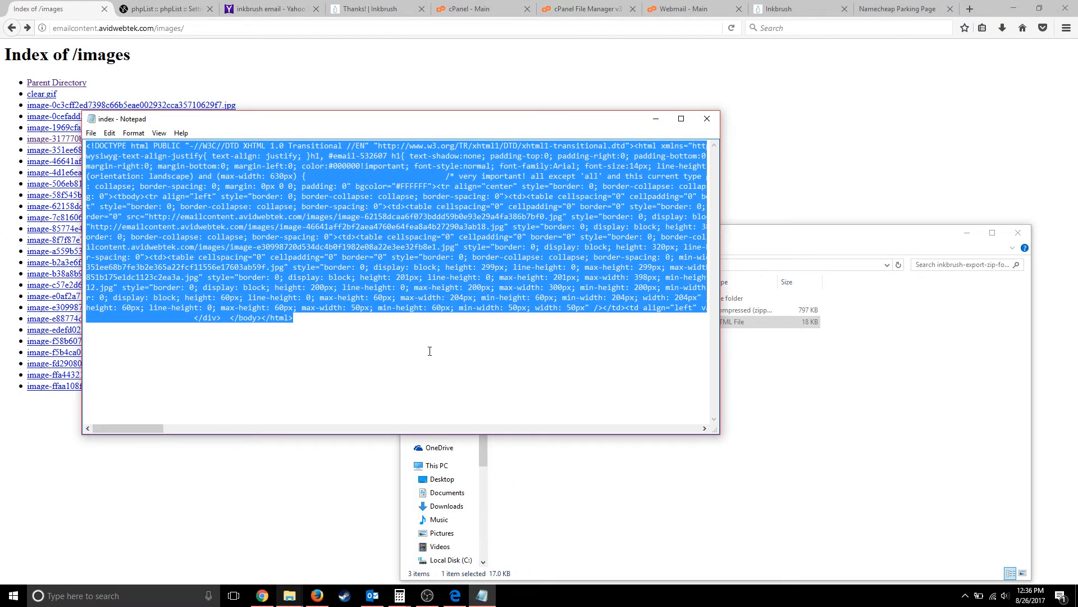
left_click(657, 120)
left_click(371, 110)
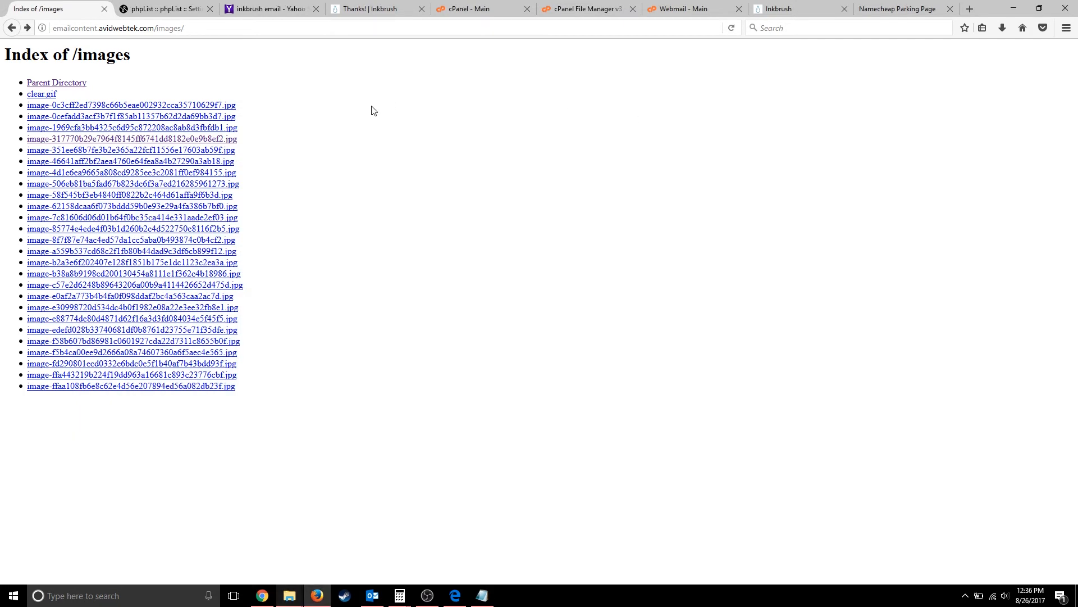
- Start a new phpList campaign with subject Test and remove ' phpList' from the From line
left_click(178, 11)
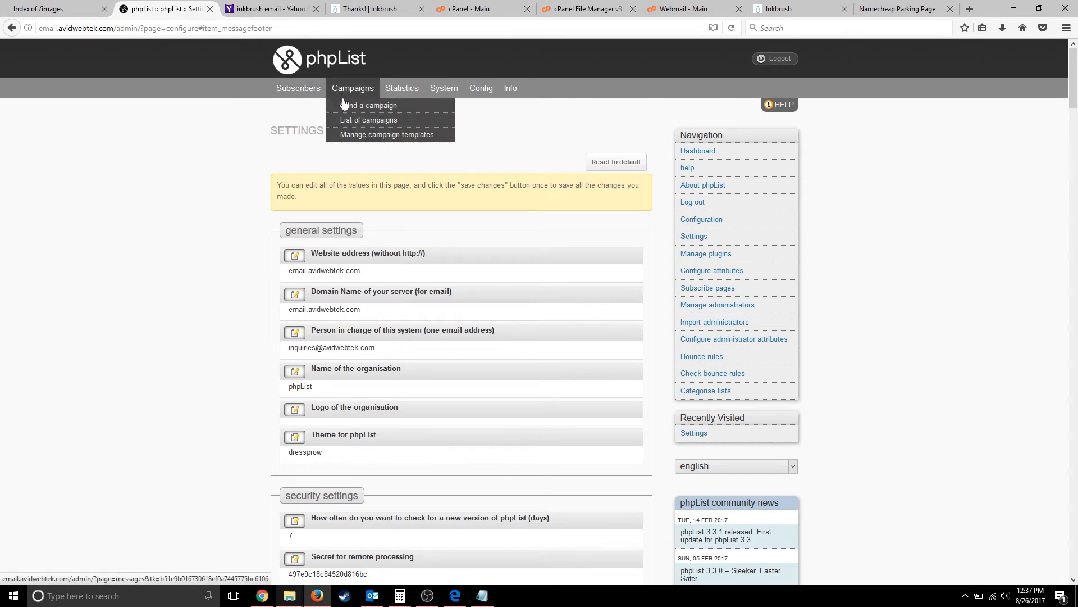
left_click(346, 106)
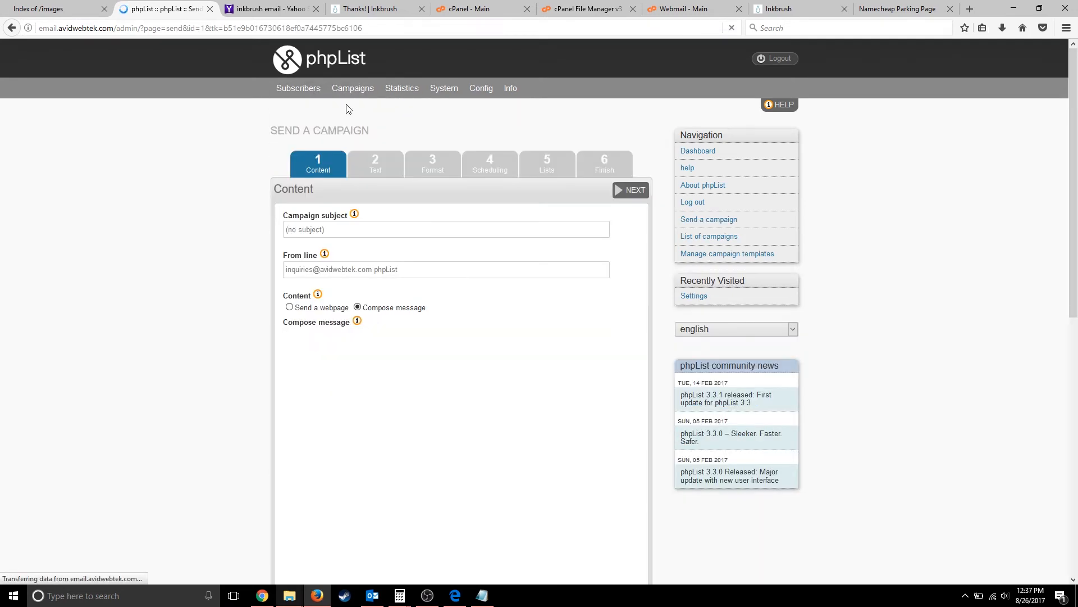
left_click(308, 228)
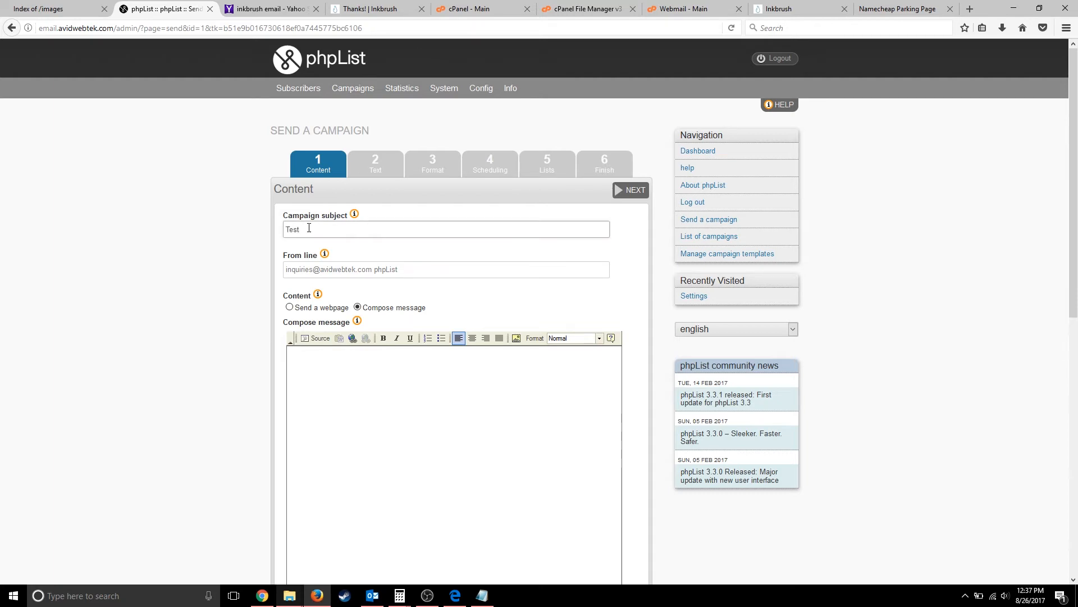
left_click_drag(405, 272, 379, 272)
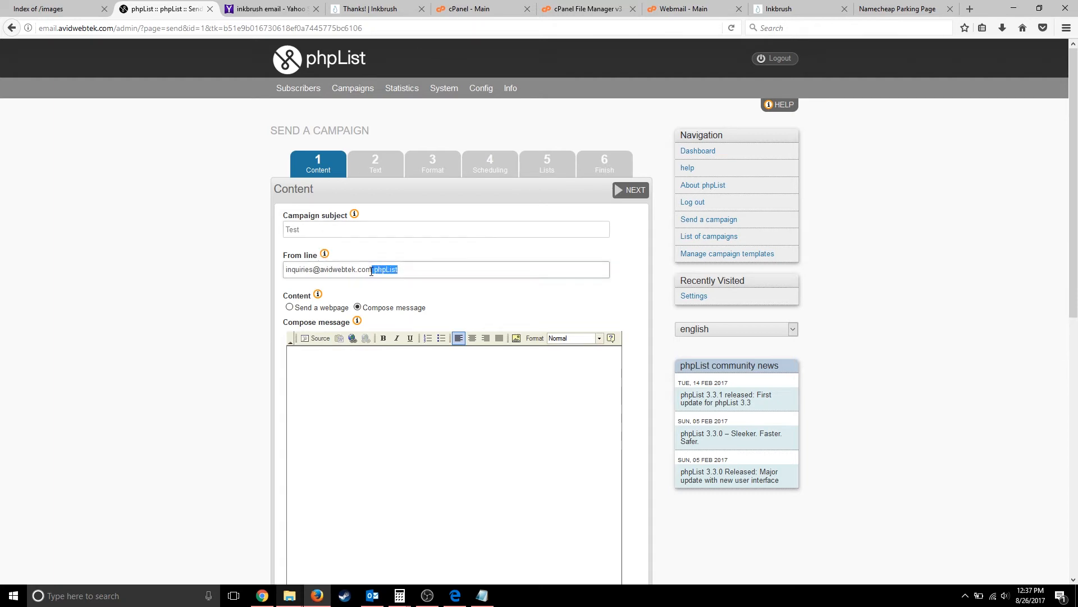
key("BackSpace")
scroll(382, 377, "down", 2)
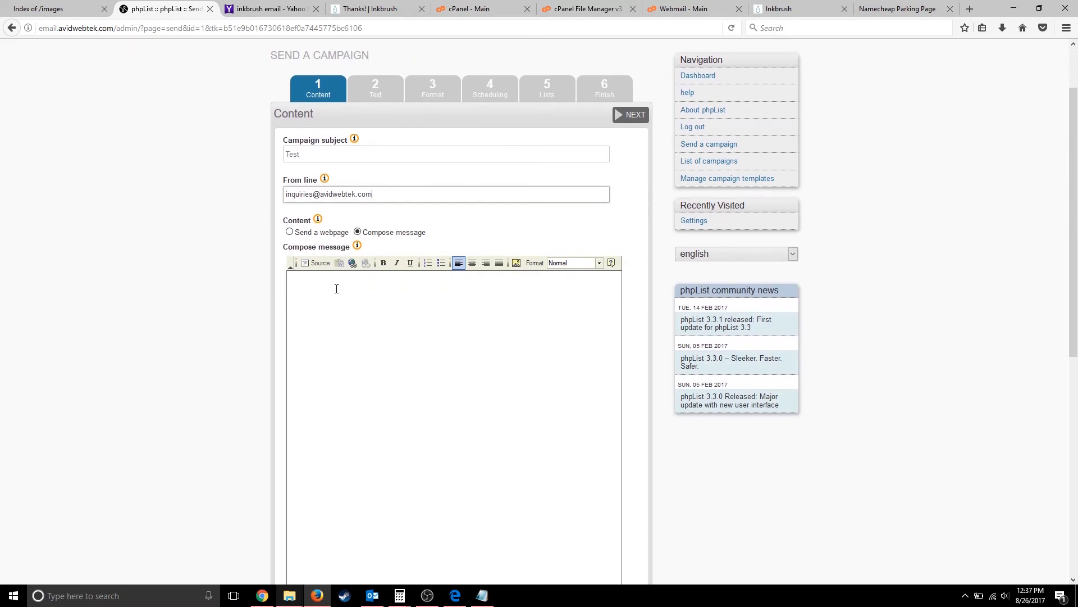
- Paste the Ink Stores template HTML into the message body through Source view and review the rendered email
left_click(336, 288)
left_click(311, 263)
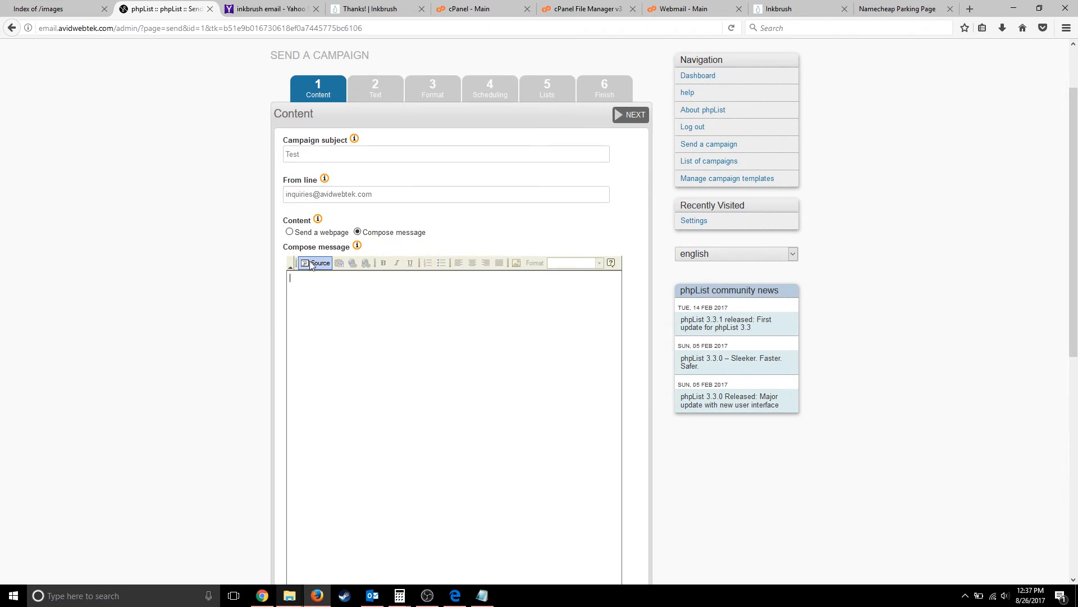
key("ctrl+v")
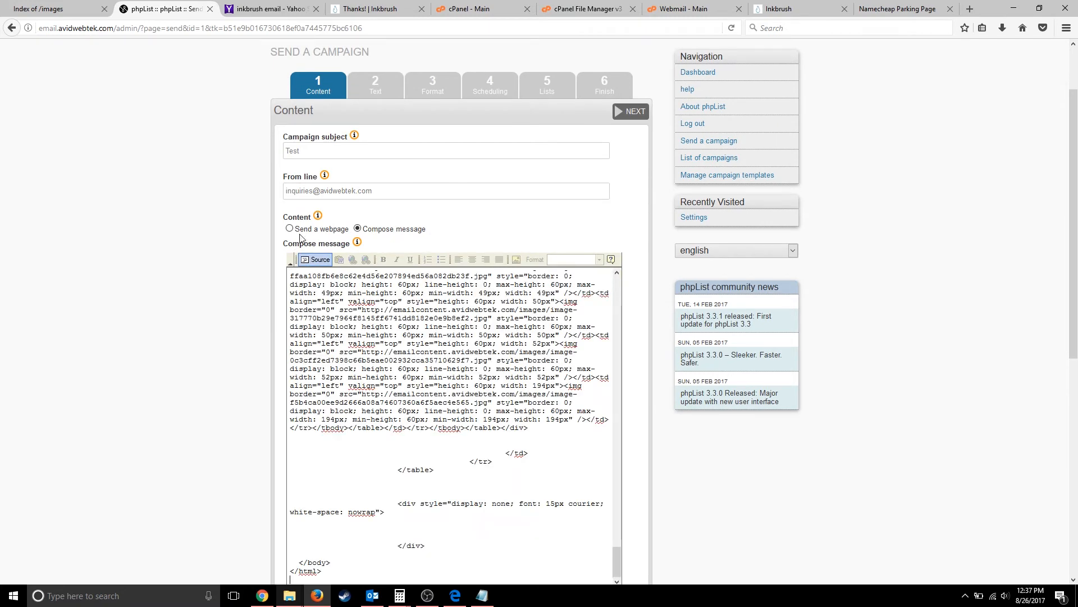
left_click(316, 260)
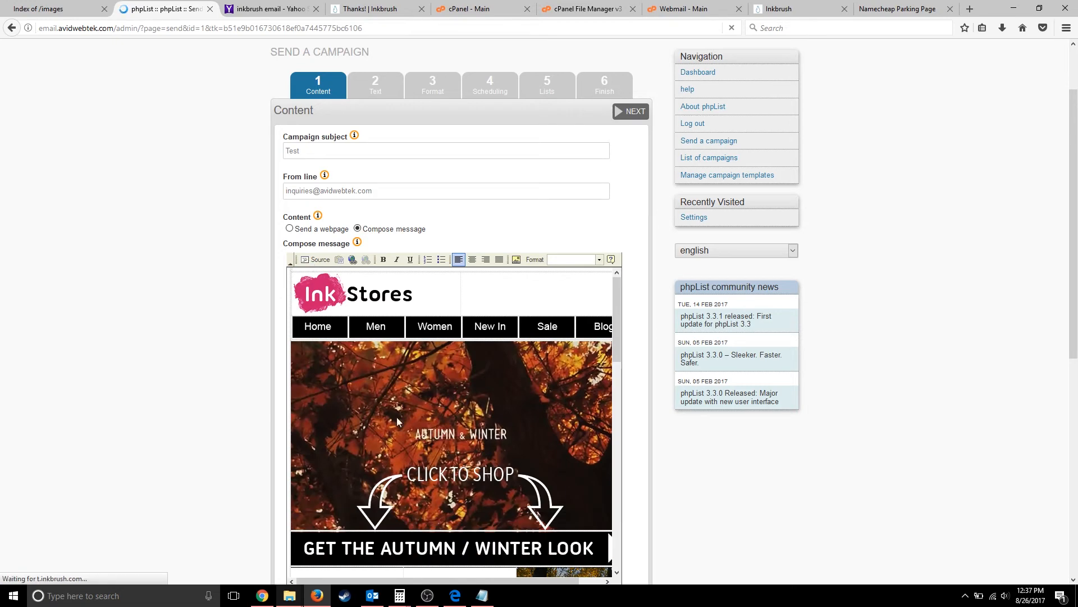
scroll(397, 421, "down", 15)
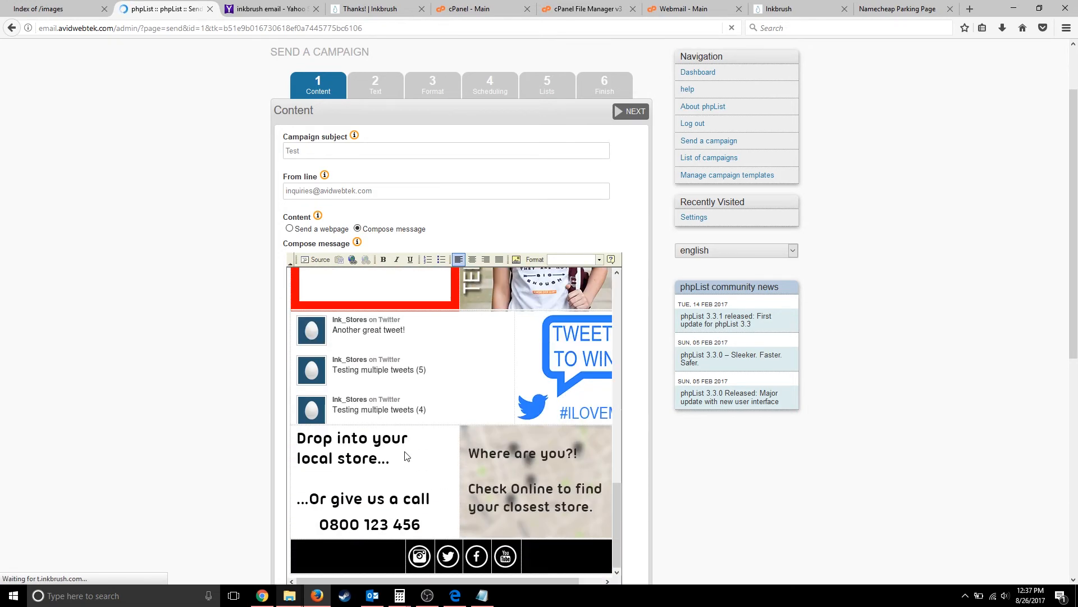
scroll(406, 453, "up", 15)
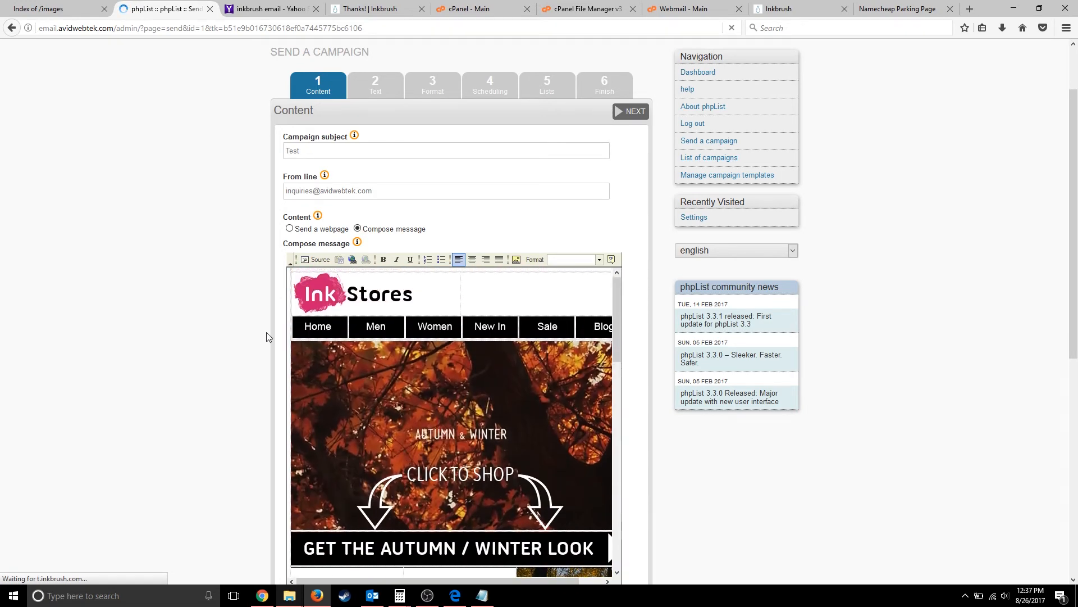
scroll(248, 346, "down", 1)
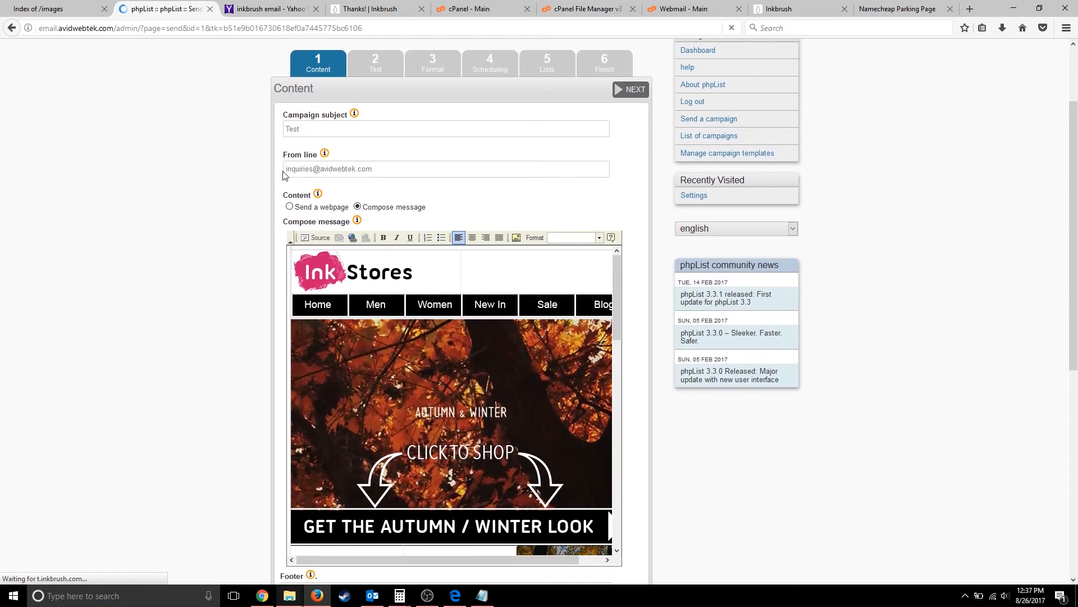
scroll(256, 225, "down", 6)
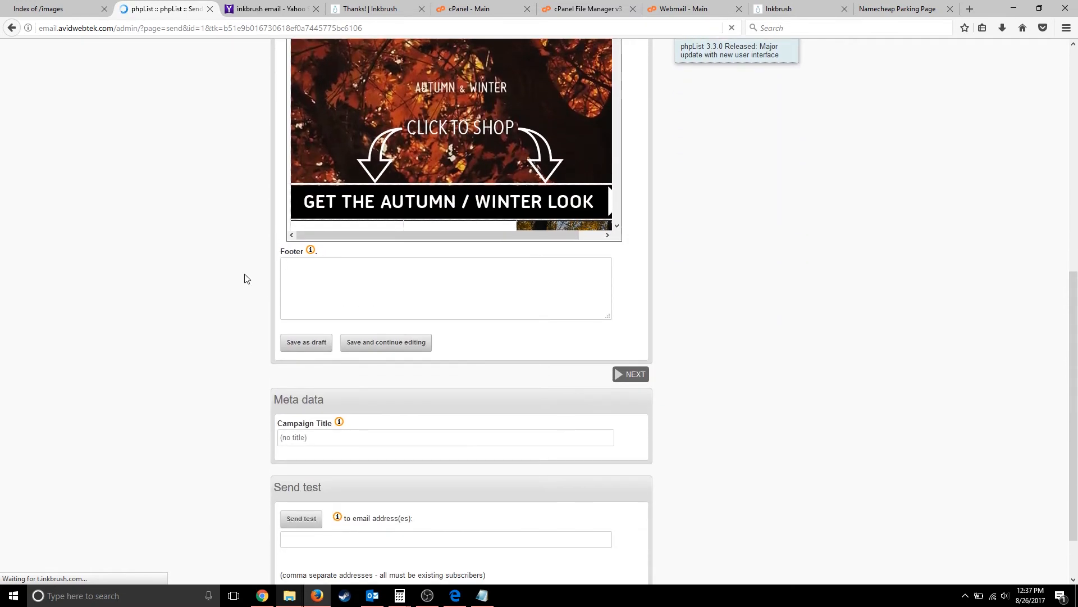
- Place the caret in the empty Footer field and scroll further down the page
left_click(313, 283)
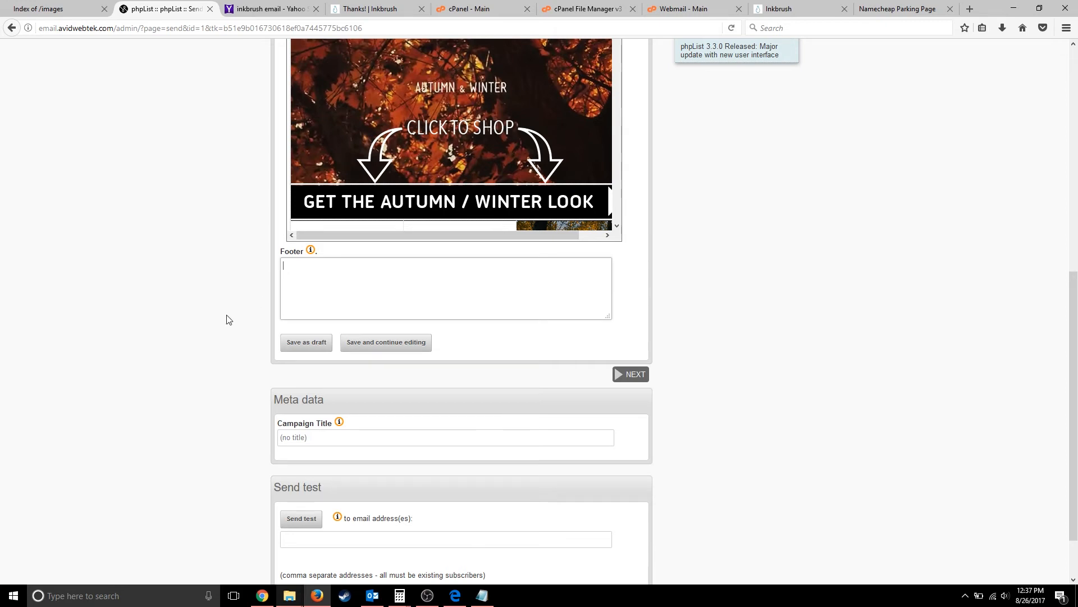
scroll(211, 333, "down", 2)
scroll(366, 135, "down", 10)
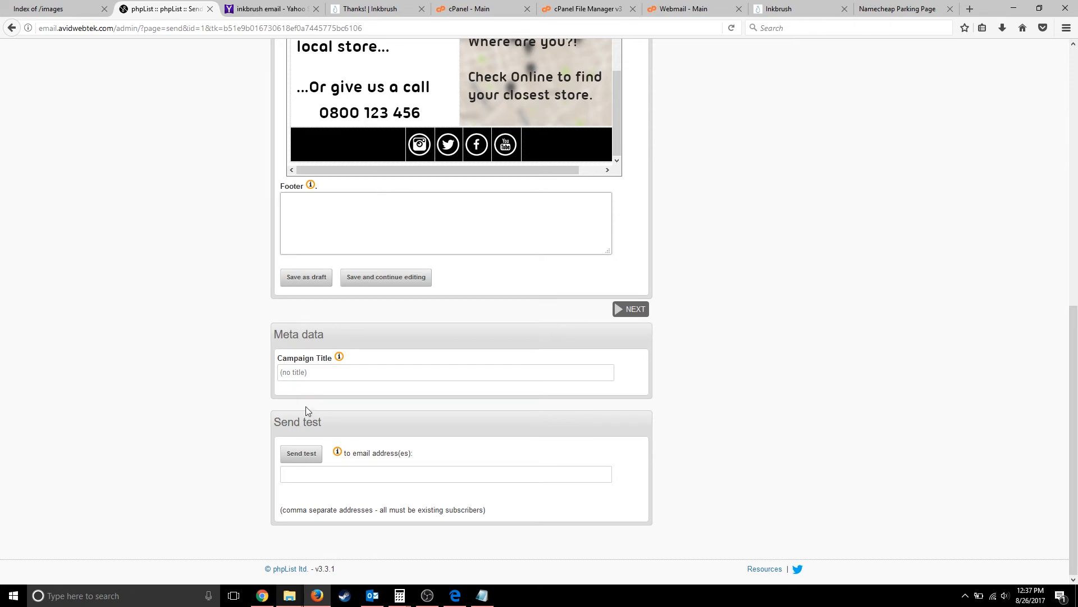
- Type the test recipient's e-mail address into the Send test field
left_click(305, 470)
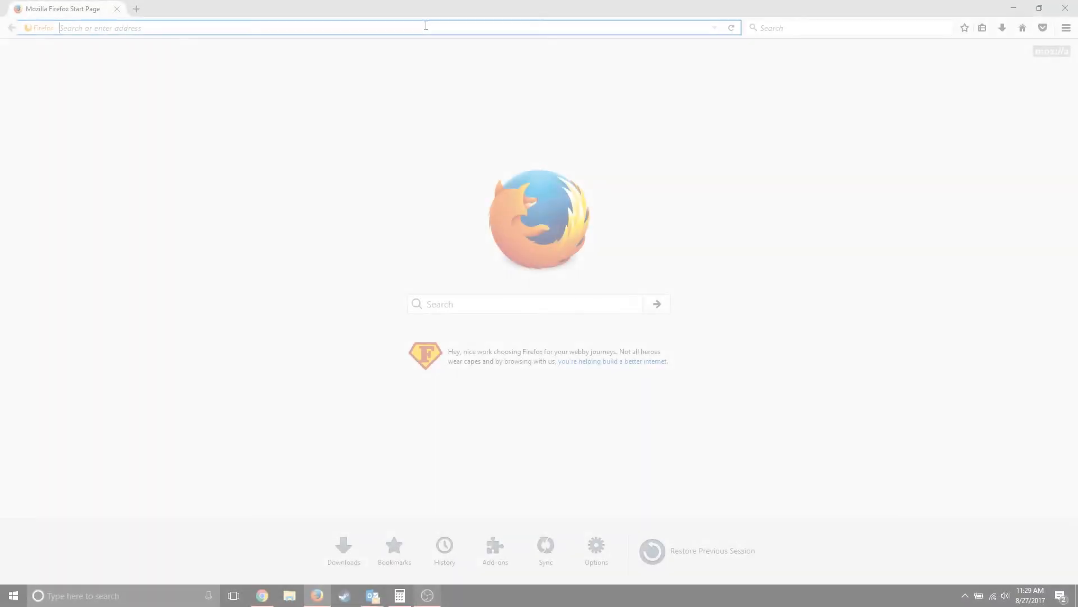
type("email.avidwebtek.com/")
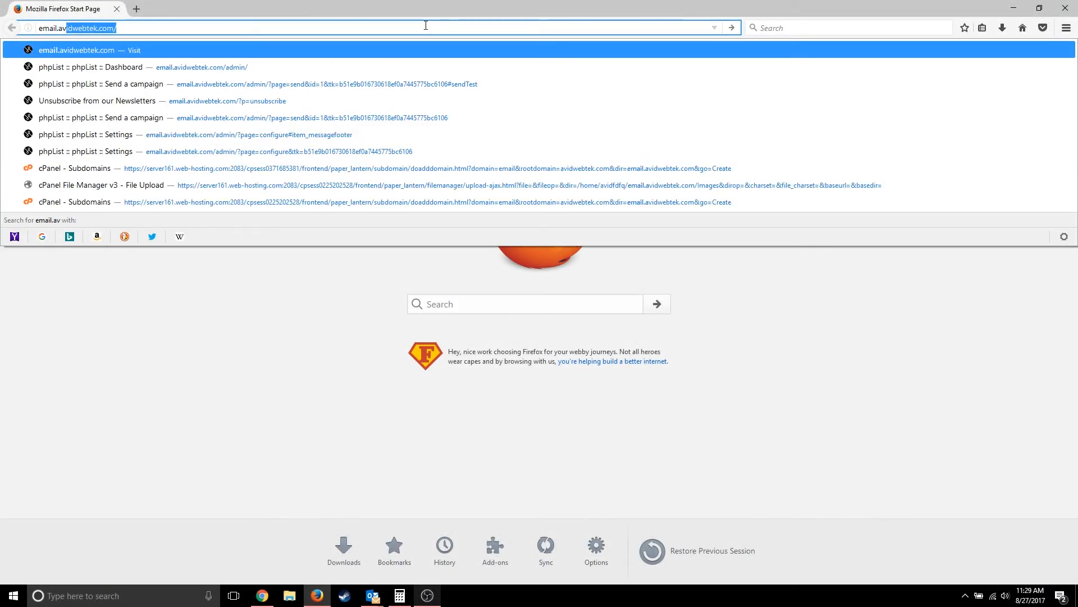
key("Return")
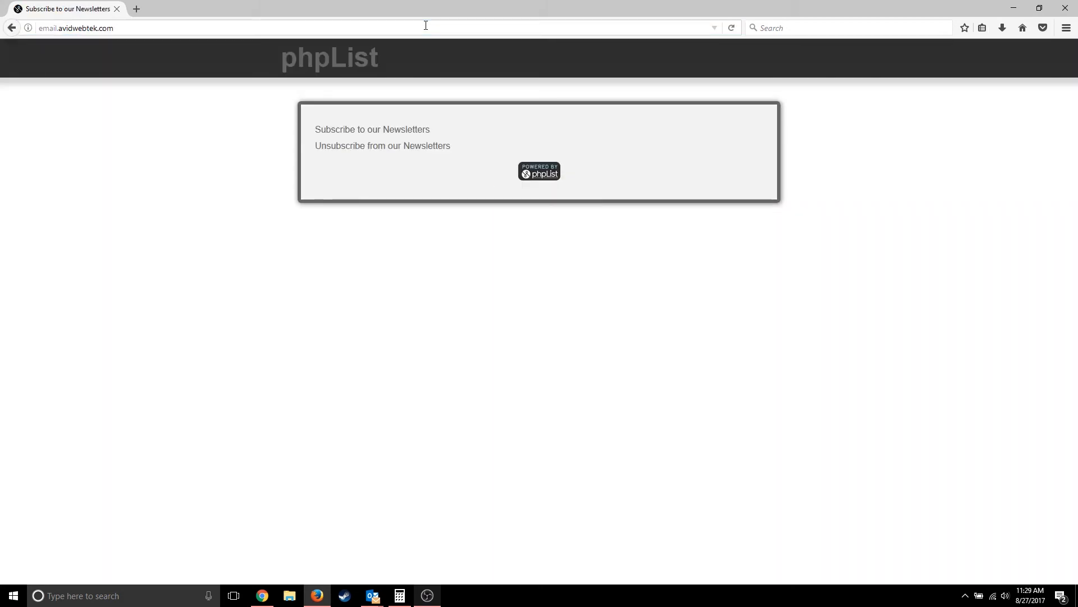
- Check the newsletter's public subscribe and unsubscribe page addresses, then return to the test address field
left_click(372, 129)
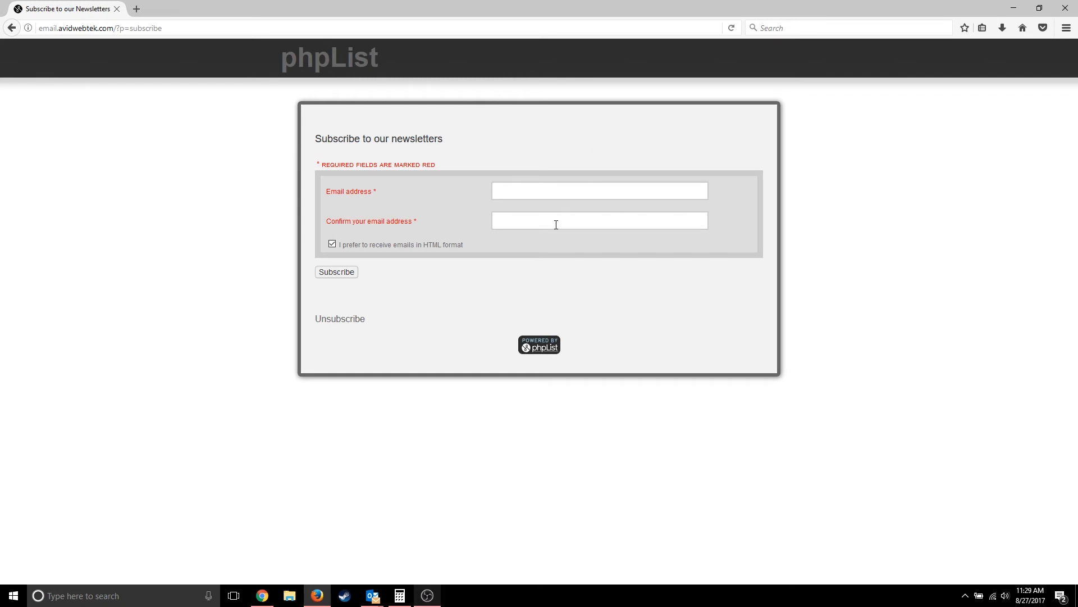
left_click(182, 27)
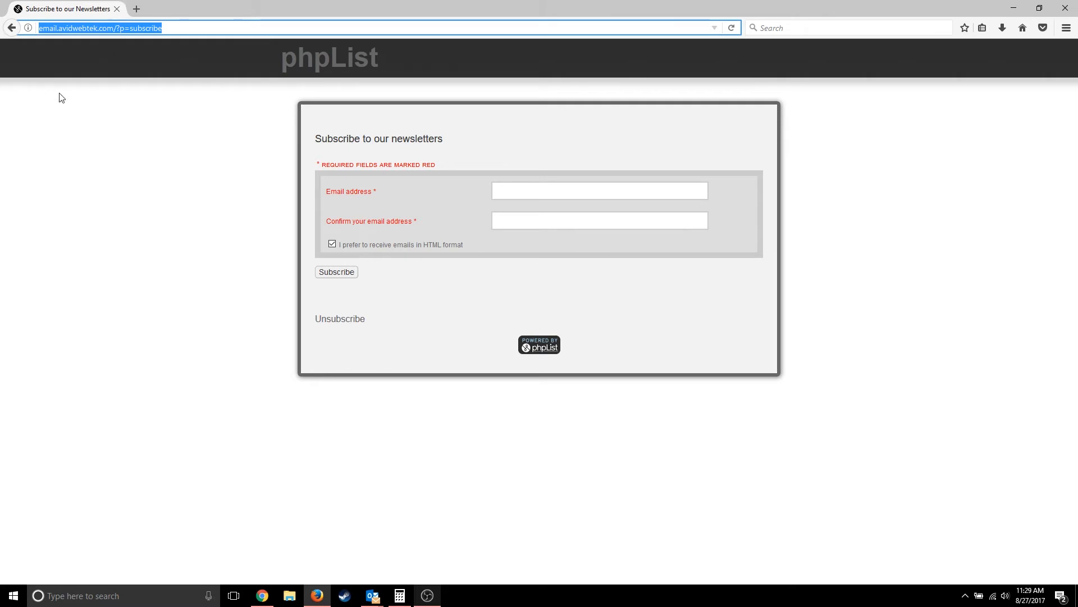
left_click(10, 28)
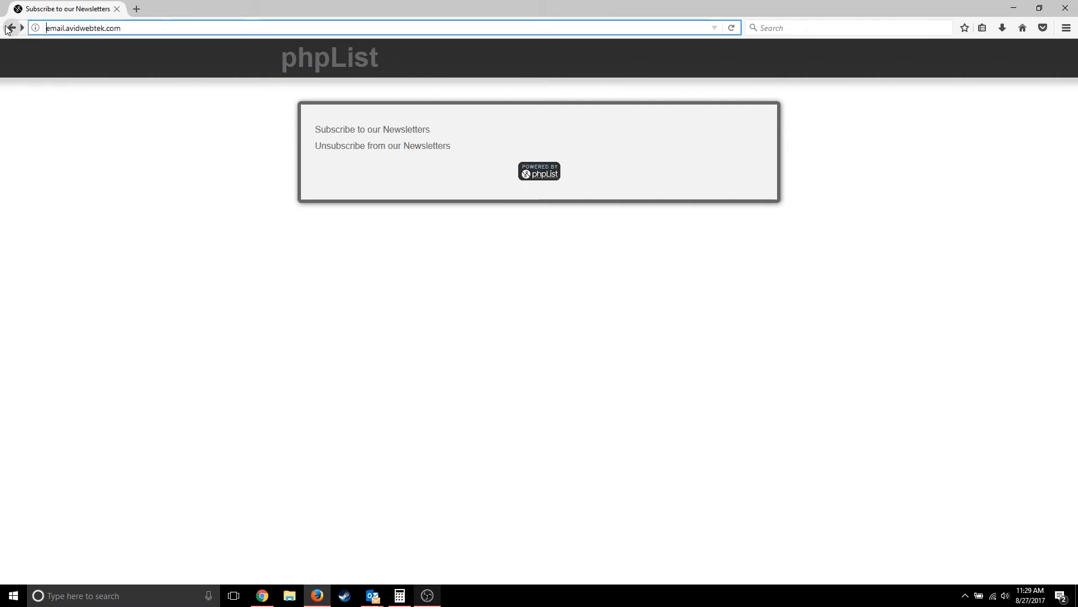
left_click(359, 147)
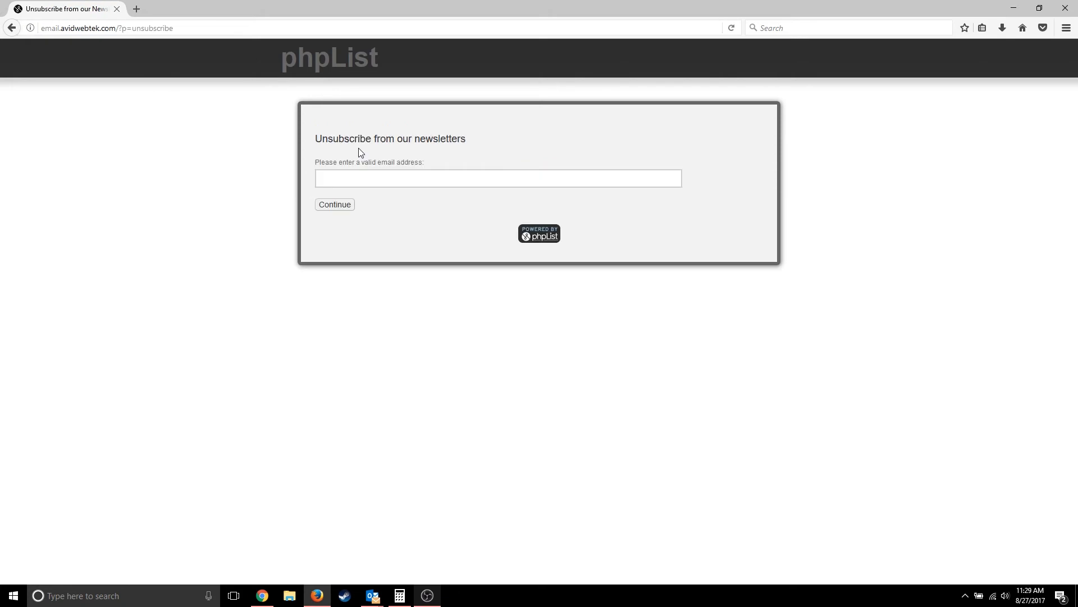
left_click(188, 27)
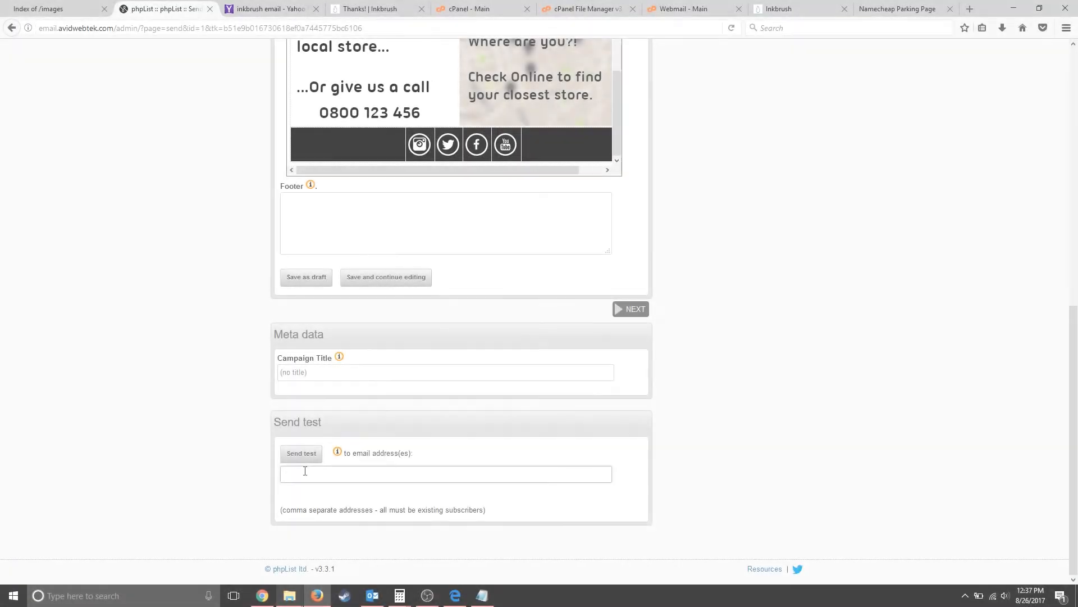
left_click(305, 470)
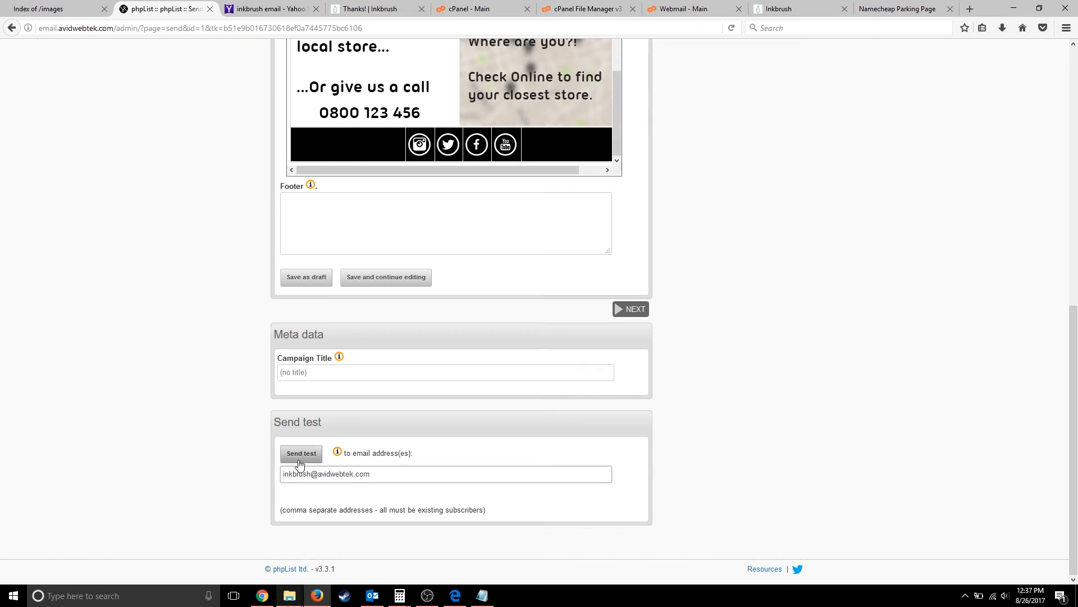
- Send the test, subscribe the missing test address, resend successfully, then go to the webmail tab
left_click(296, 457)
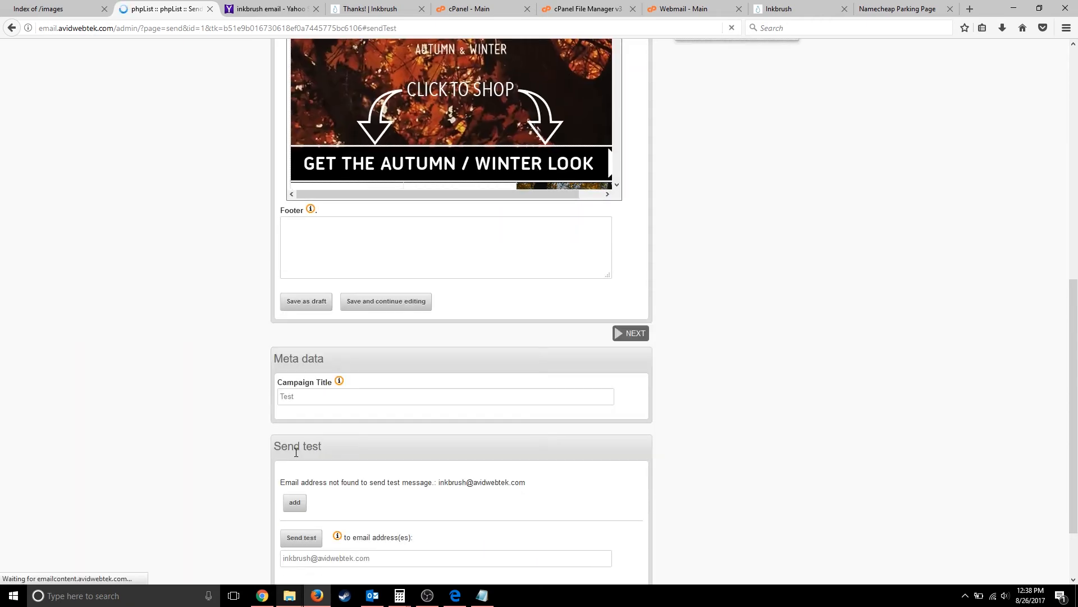
left_click(294, 502)
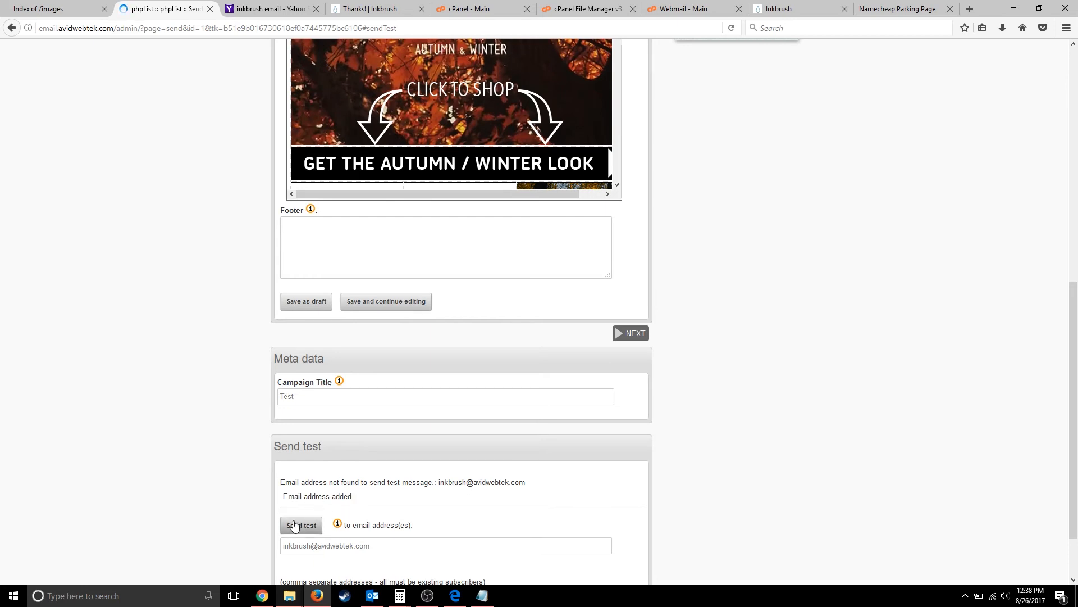
left_click(294, 525)
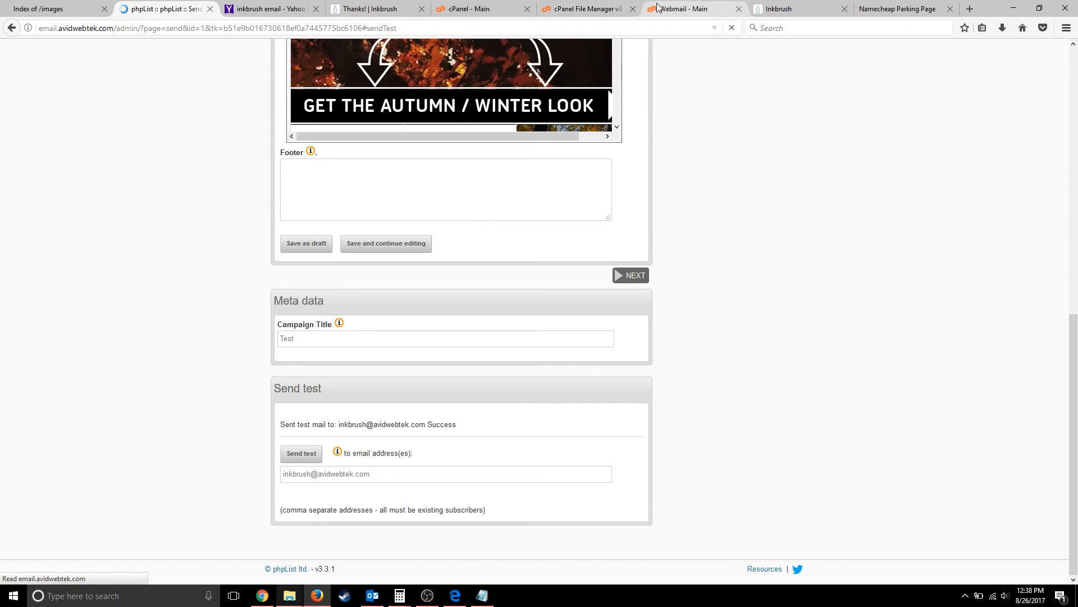
left_click(682, 9)
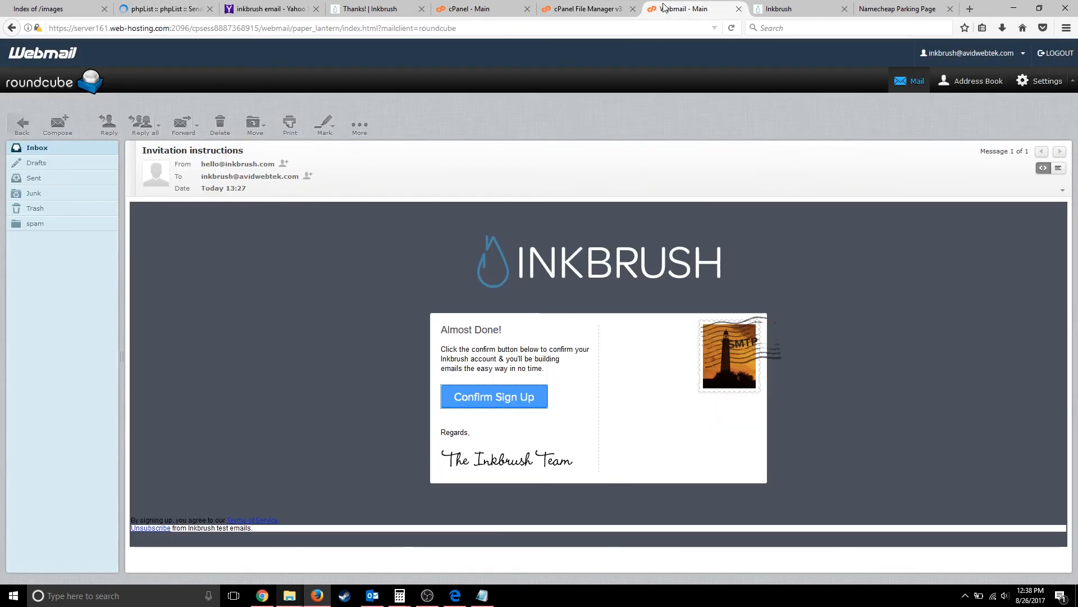
- Open the second Test email in the Roundcube inbox with remote images displayed and scroll through it
left_click(49, 150)
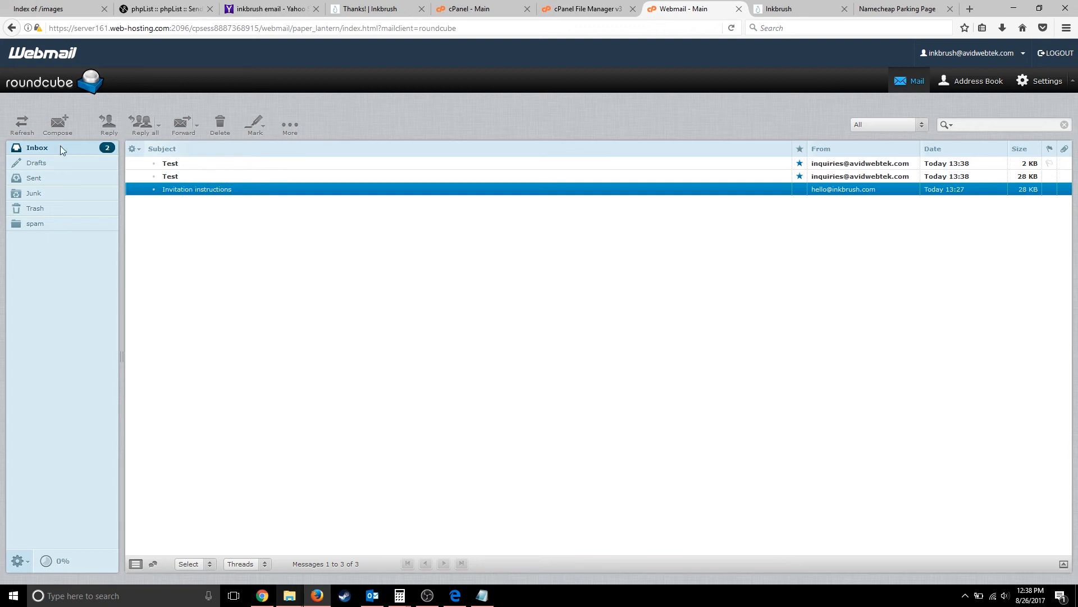
double_click(171, 163)
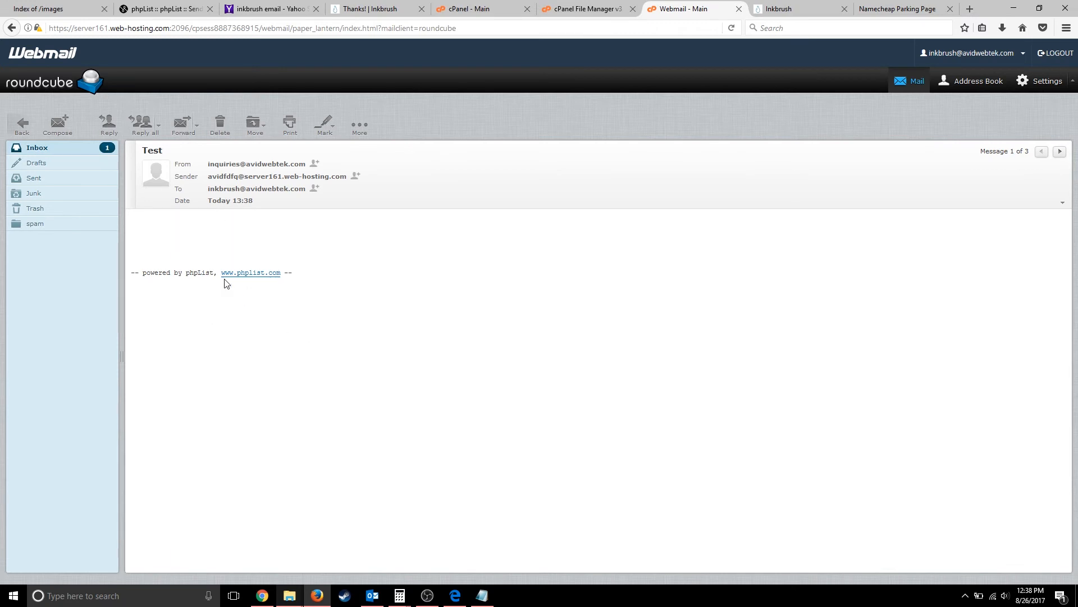
left_click(25, 135)
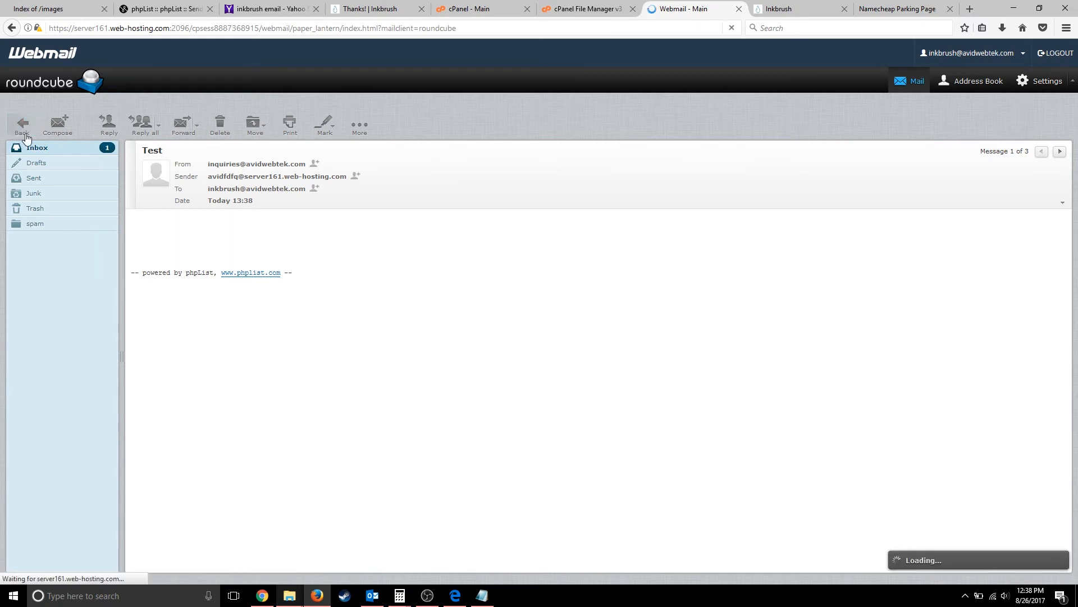
left_click(185, 177)
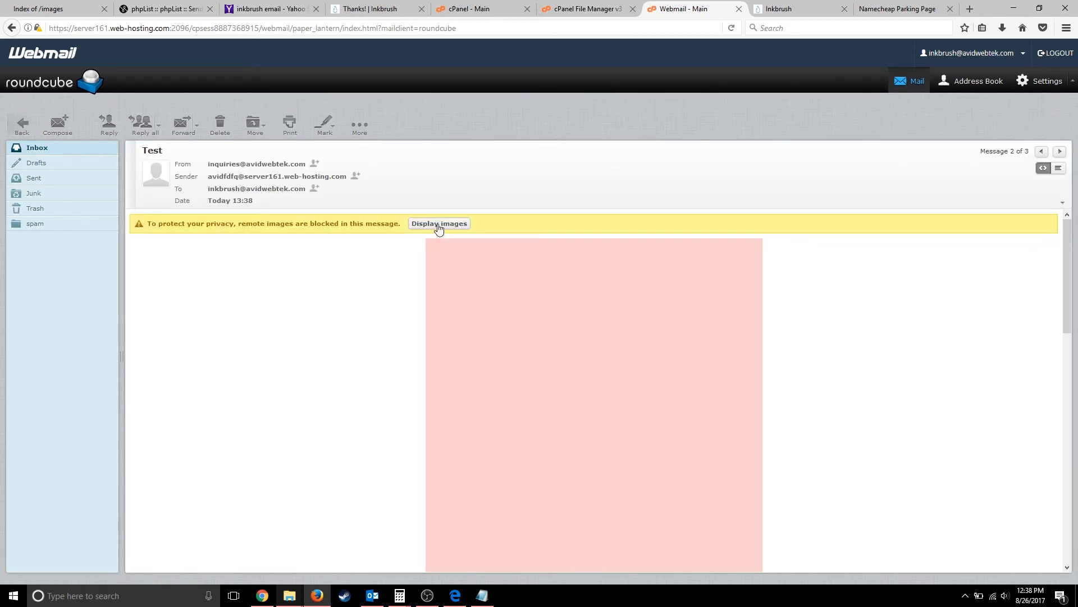
left_click(439, 224)
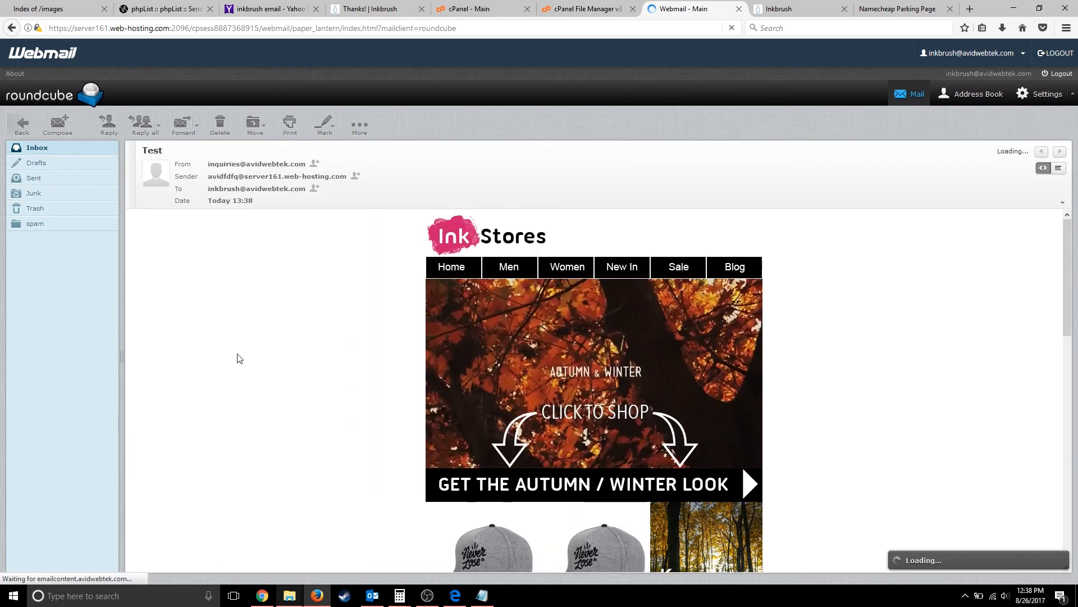
scroll(240, 358, "down", 5)
scroll(239, 358, "down", 5)
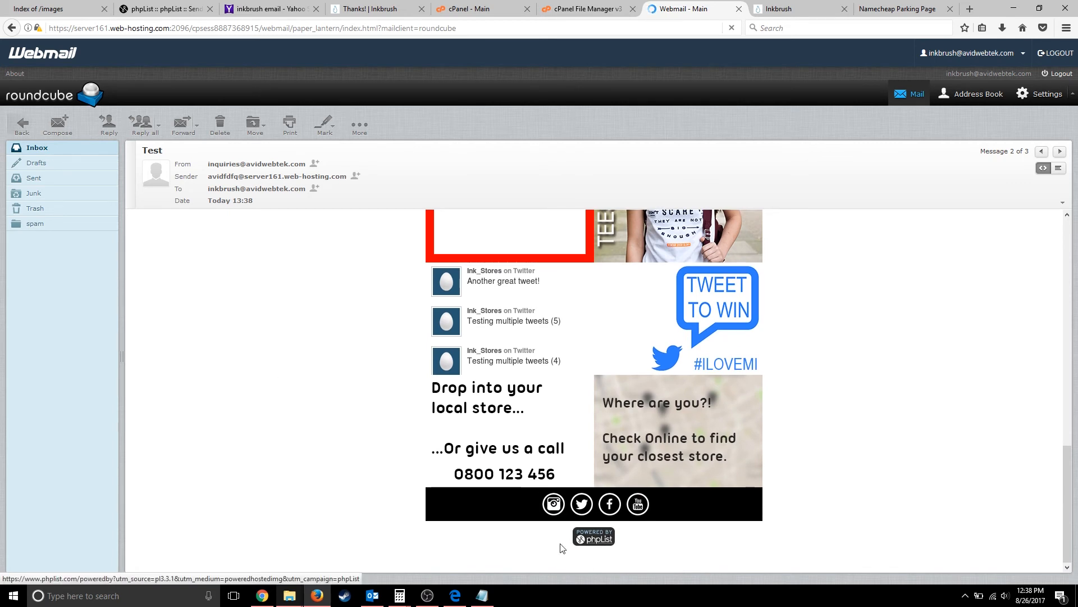
scroll(576, 536, "up", 15)
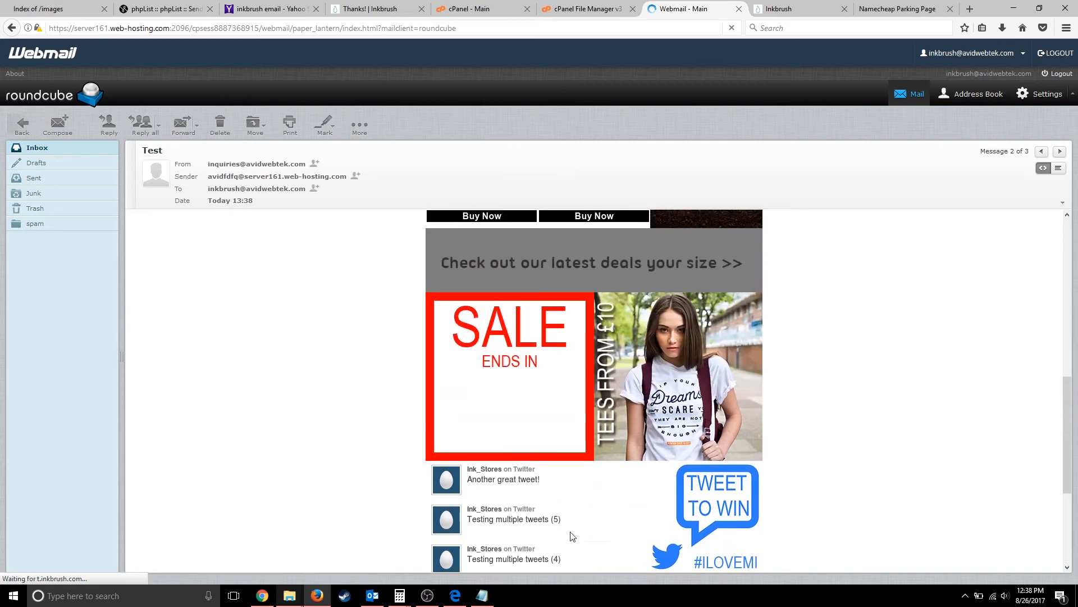
scroll(572, 536, "up", 2)
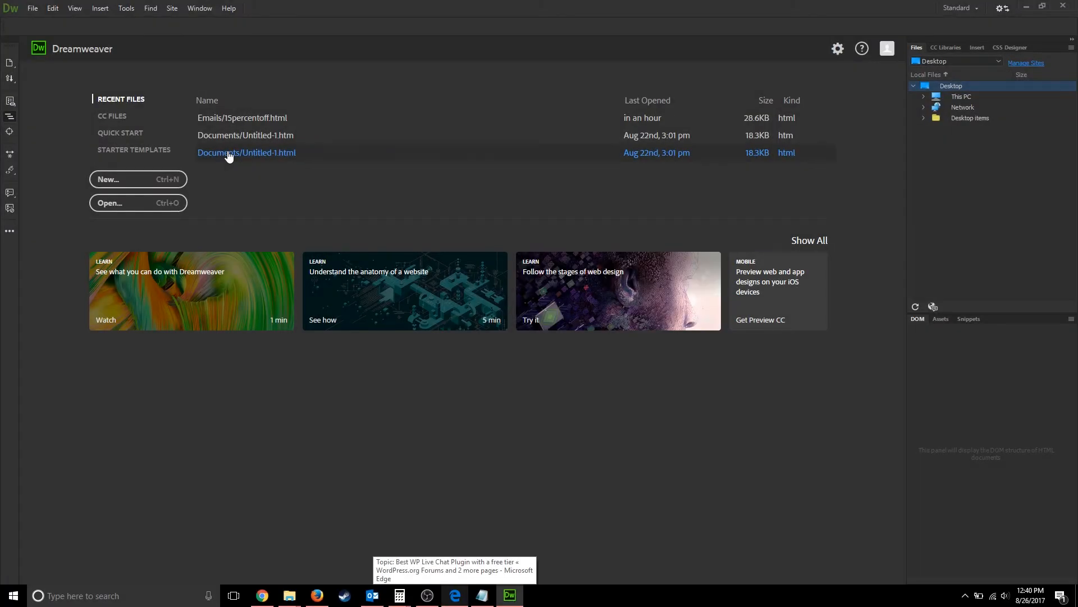
- Create a new document from the Email - Hybrid starter template
left_click(107, 181)
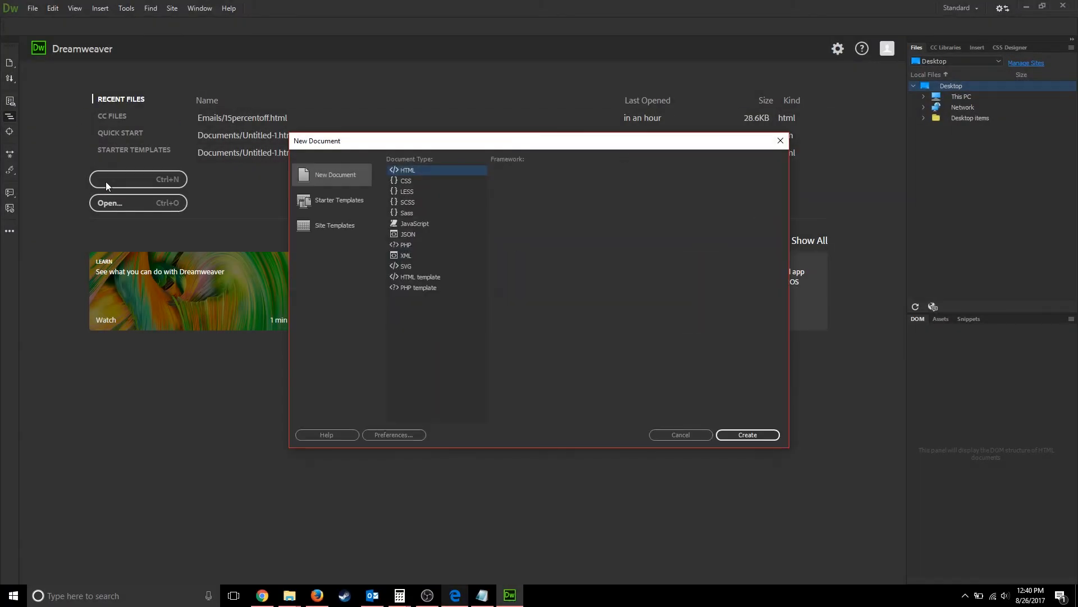
left_click(339, 207)
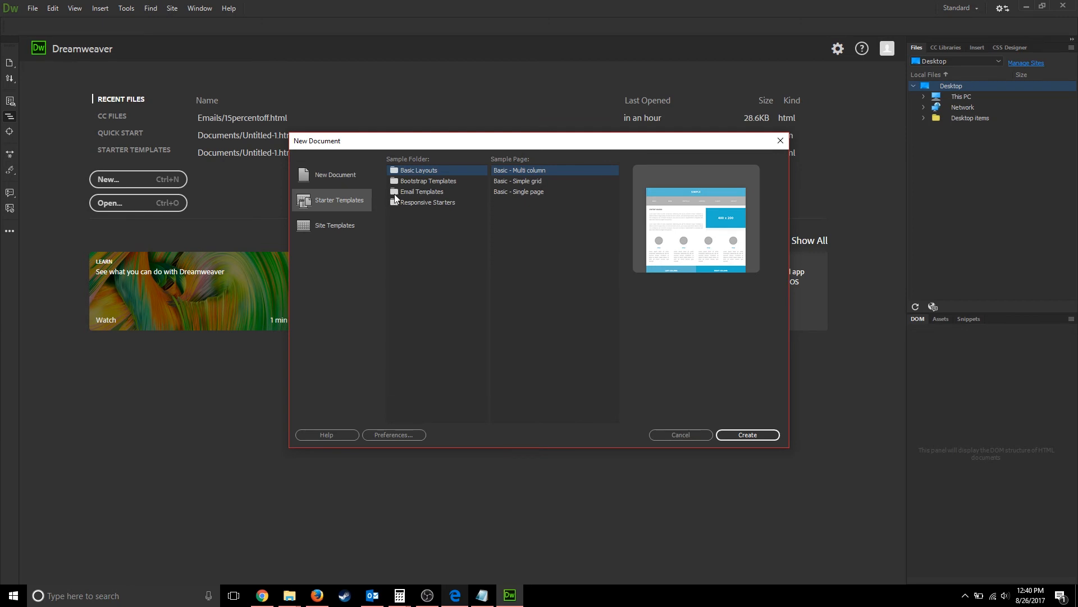
left_click(410, 192)
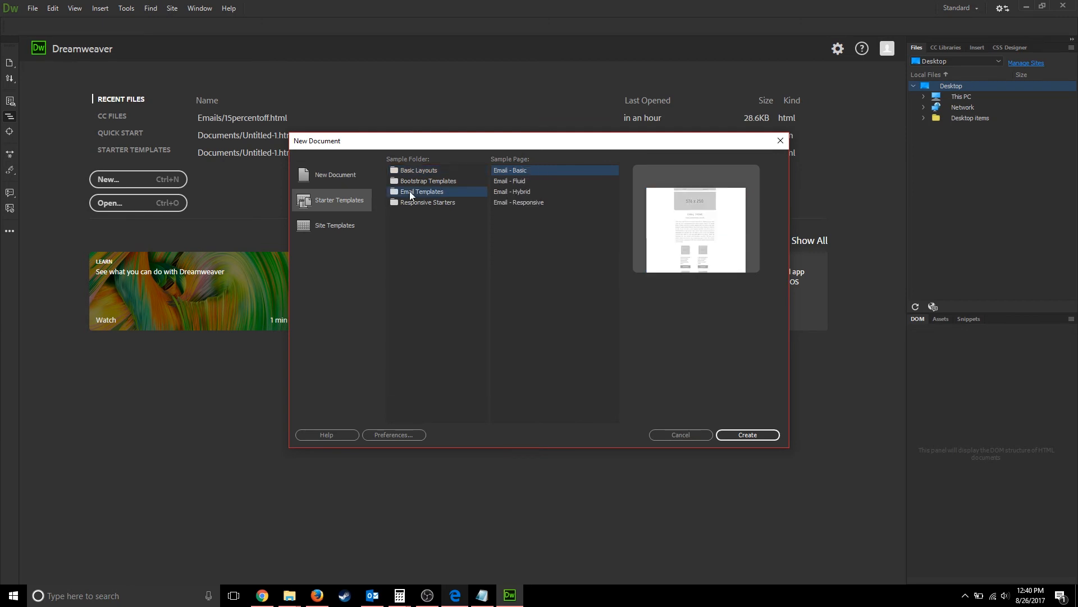
left_click(521, 190)
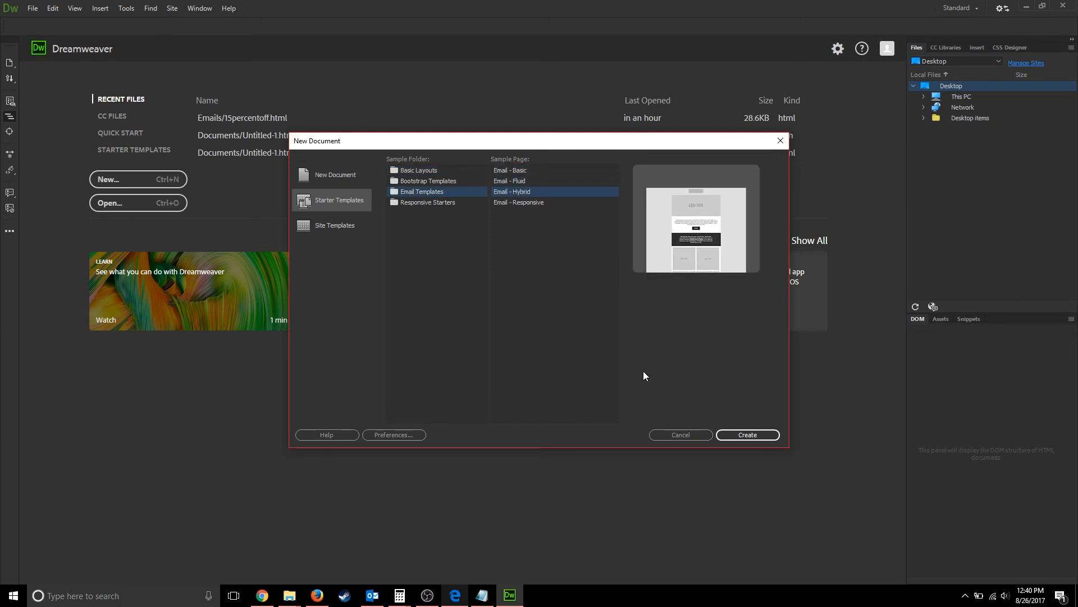
left_click(746, 435)
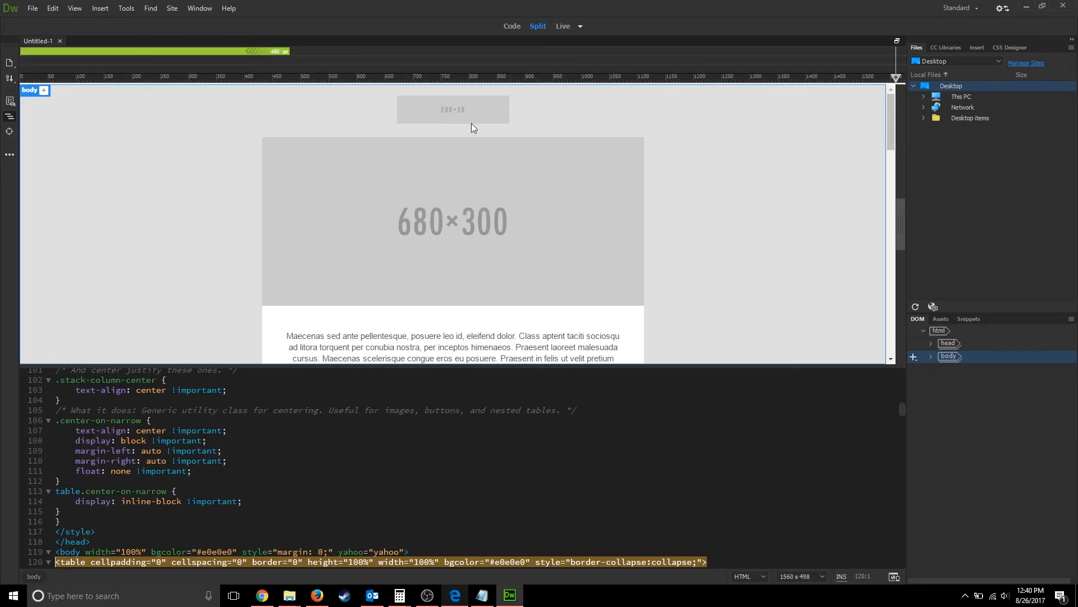
- Clear the src path of the 200×50 header image in code view
left_click(462, 111)
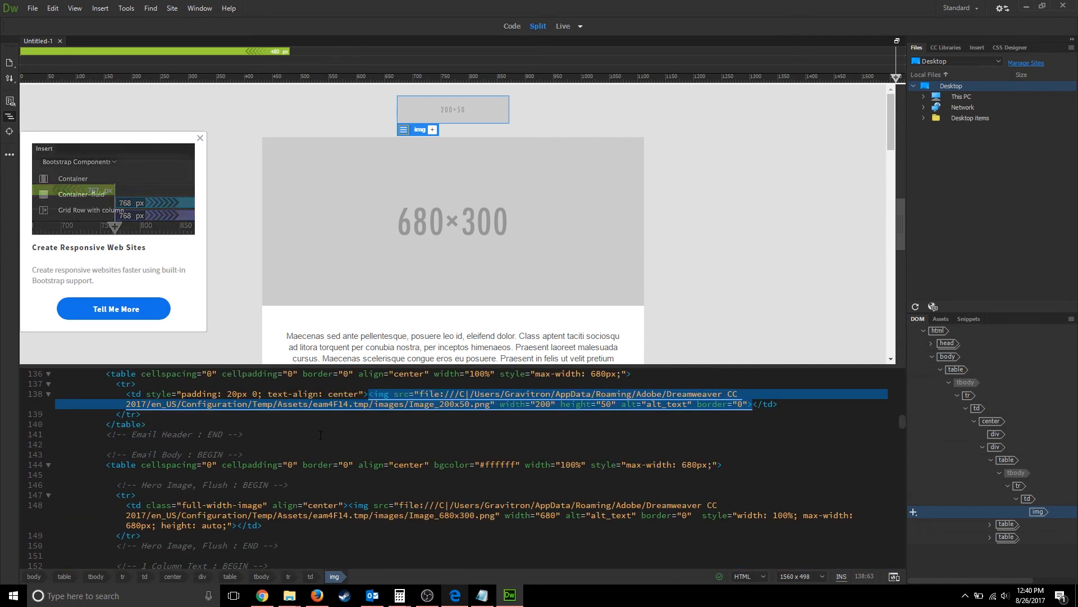
left_click_drag(491, 402, 464, 397)
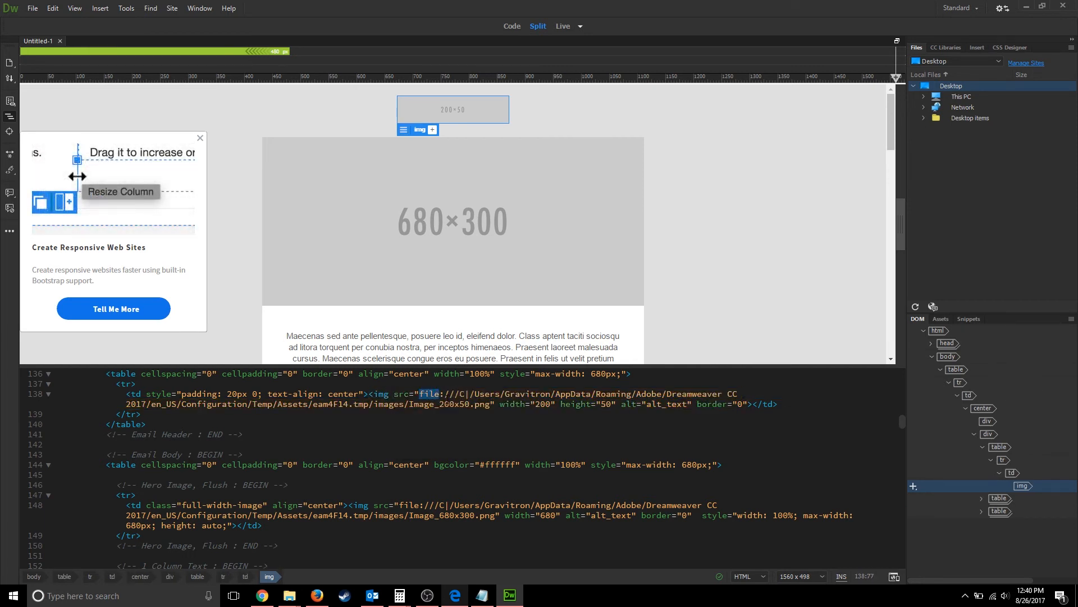
left_click_drag(420, 394, 487, 404)
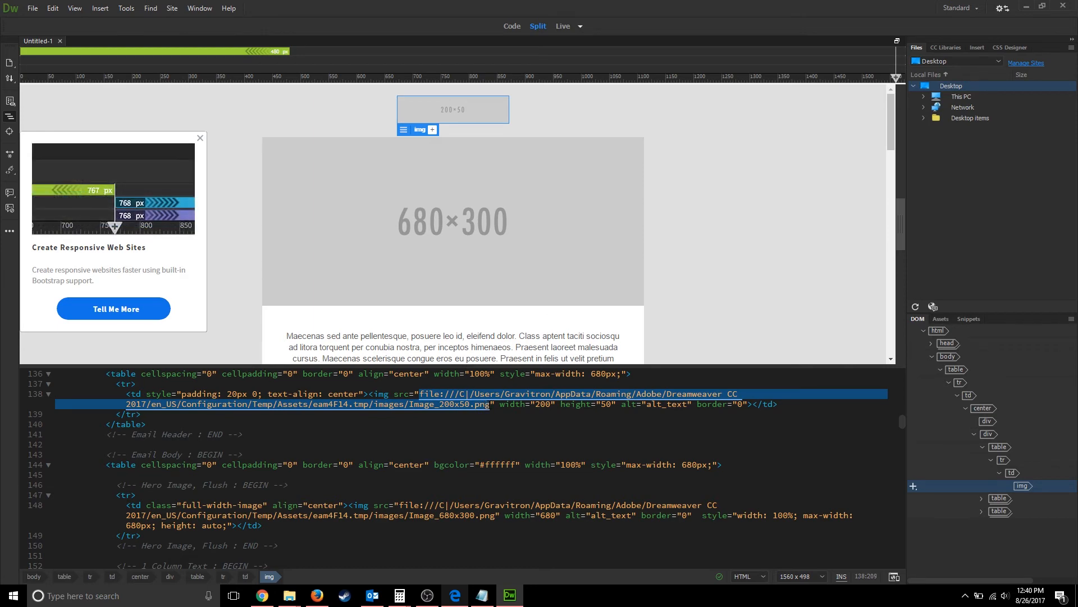
key("BackSpace")
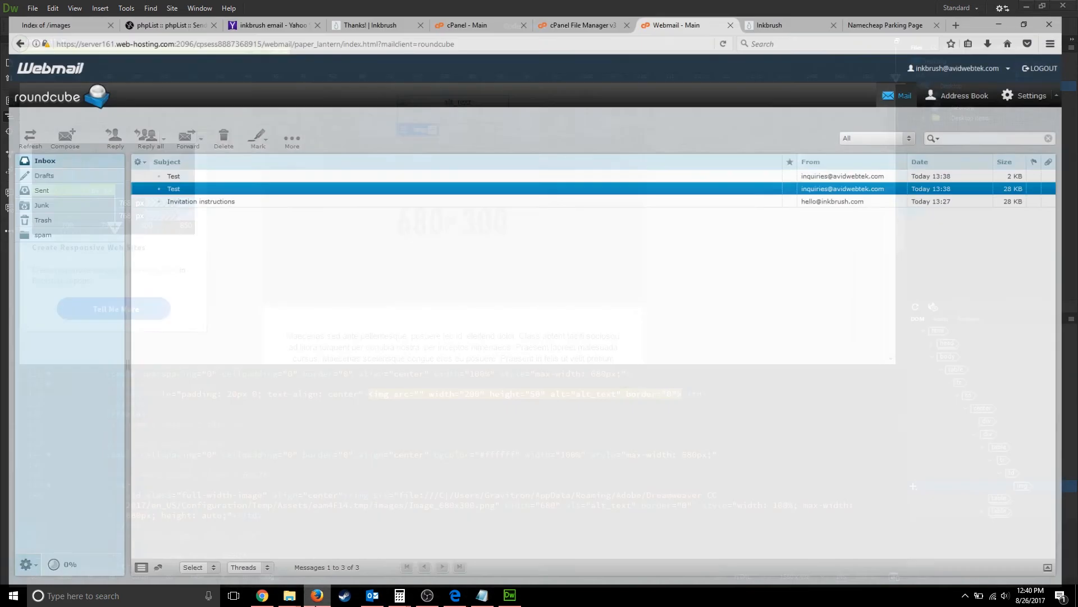
- Open the hosted Facebook icon from the Index of /images listing in Firefox and select its URL
left_click(318, 594)
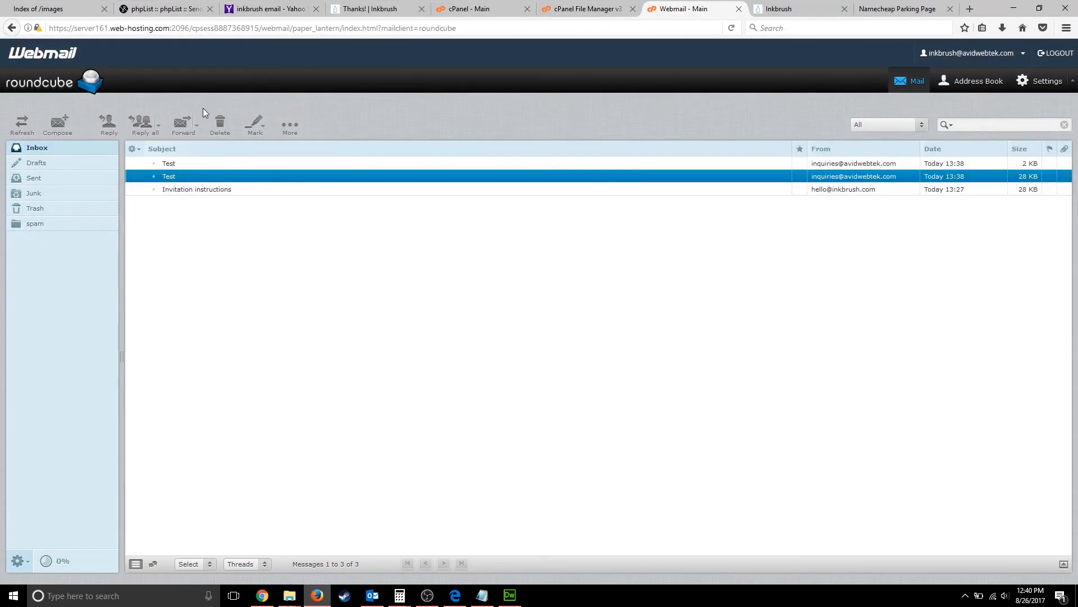
left_click(45, 7)
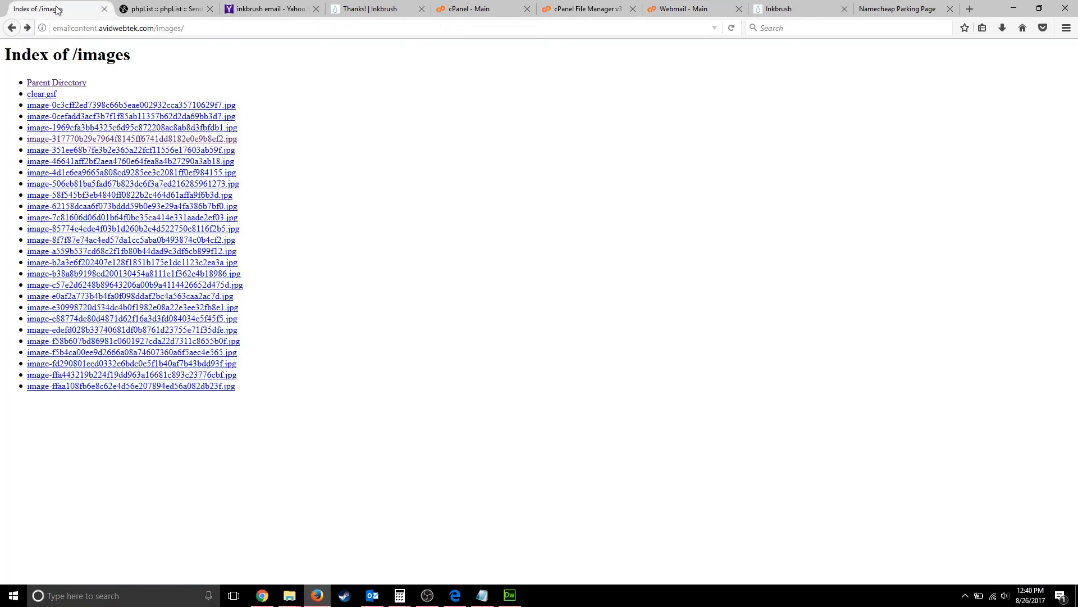
left_click(91, 140)
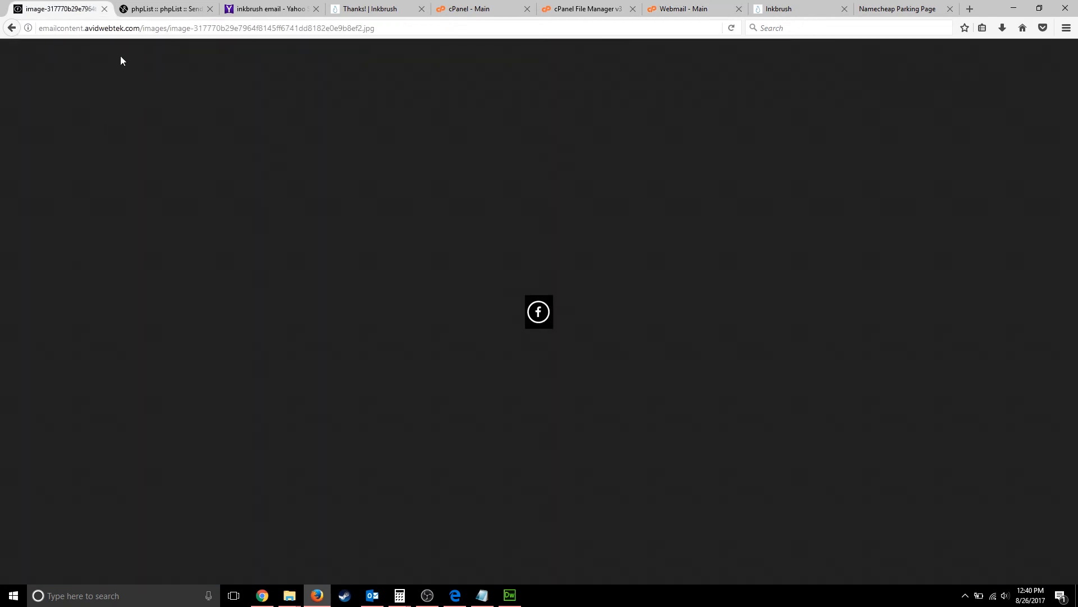
left_click(143, 29)
key("ctrl+c")
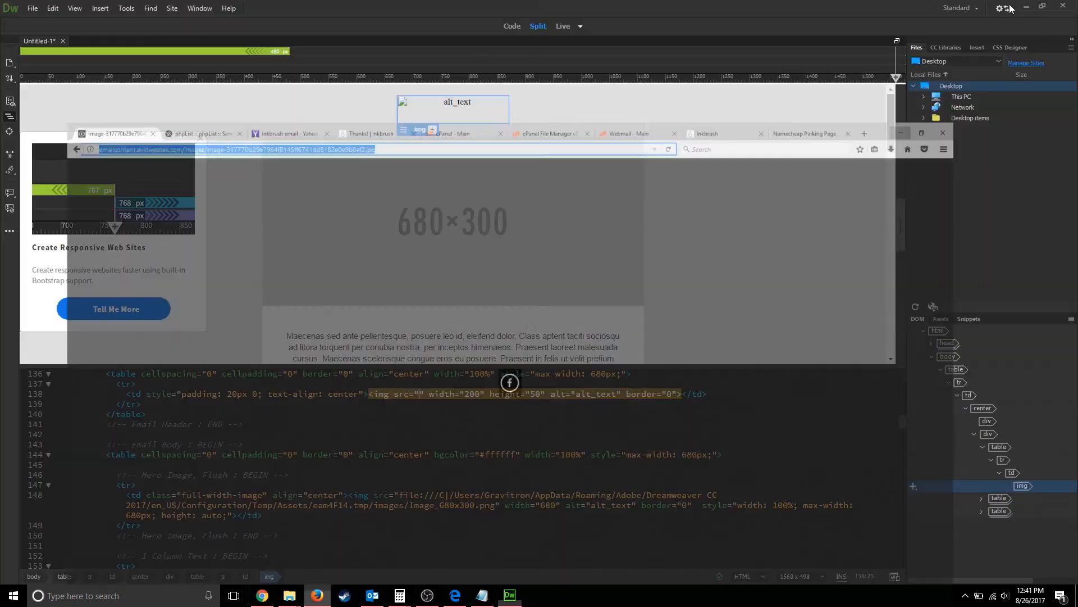
left_click(1014, 8)
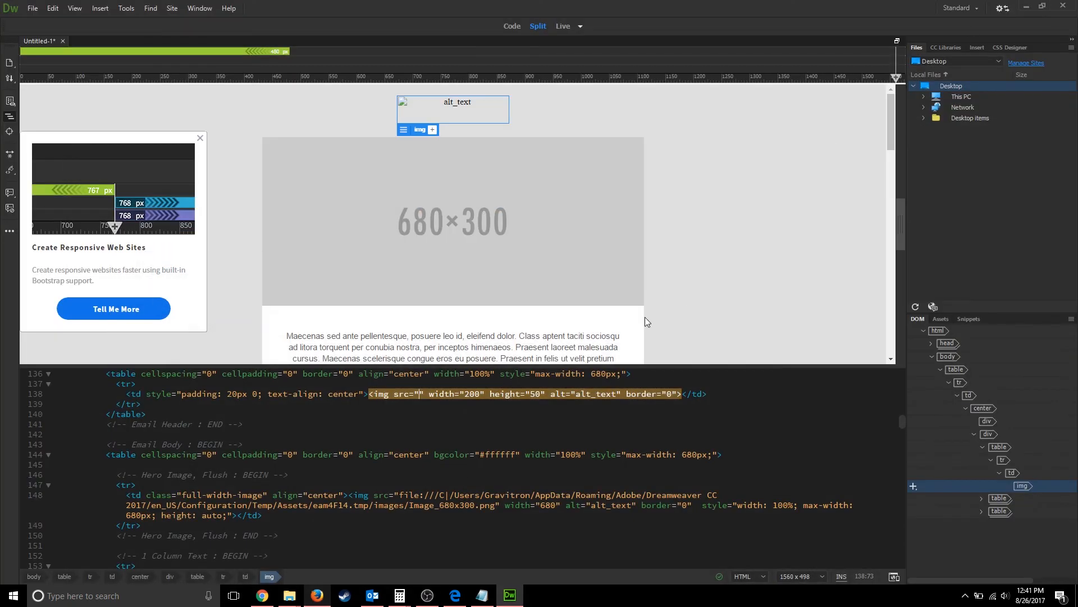
- Paste the hosted Facebook icon URL as the header image source and preview it live
key("ctrl+v")
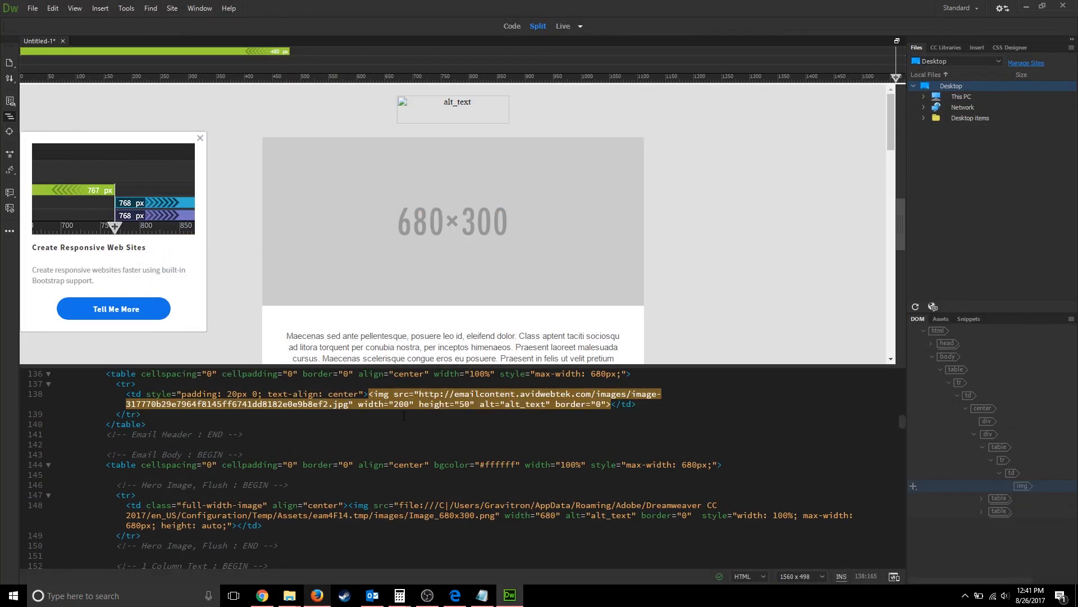
left_click(403, 425)
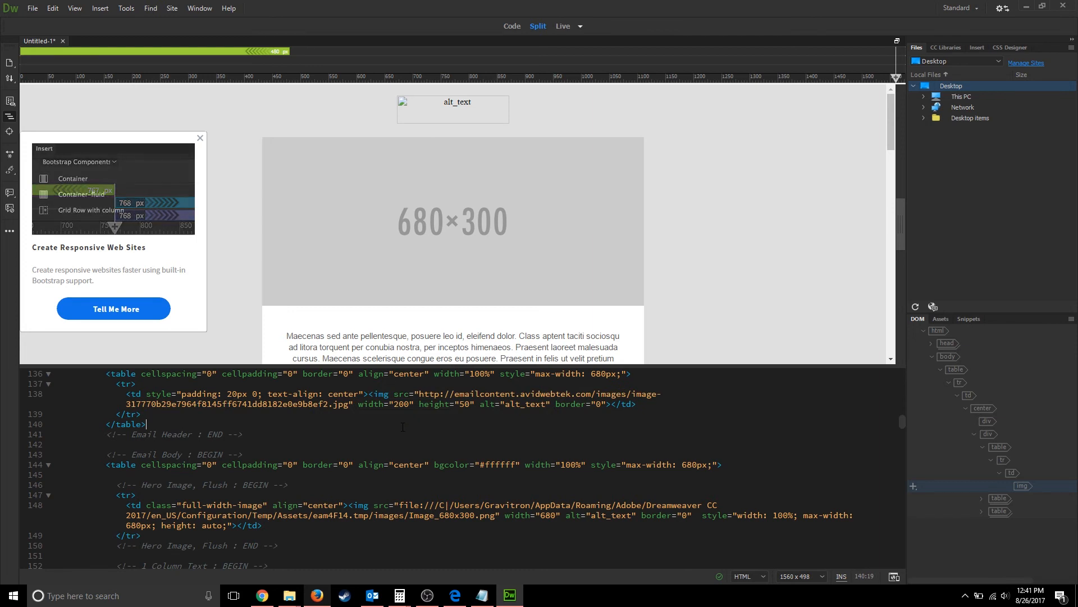
left_click(558, 29)
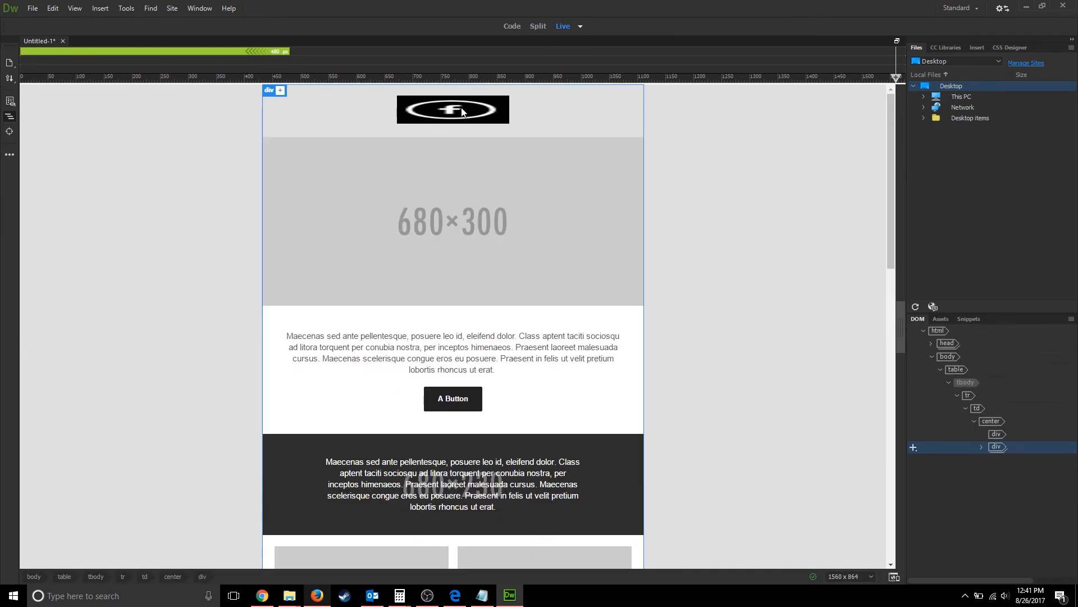
left_click(538, 27)
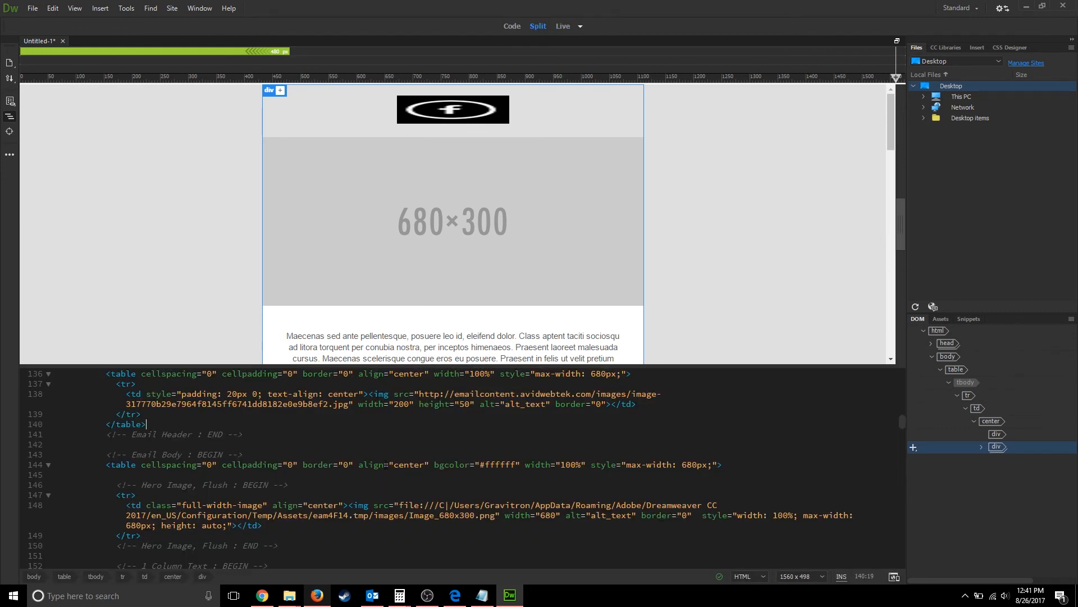
- Change the logo's width from 200 to 50 in the code
left_click(455, 114)
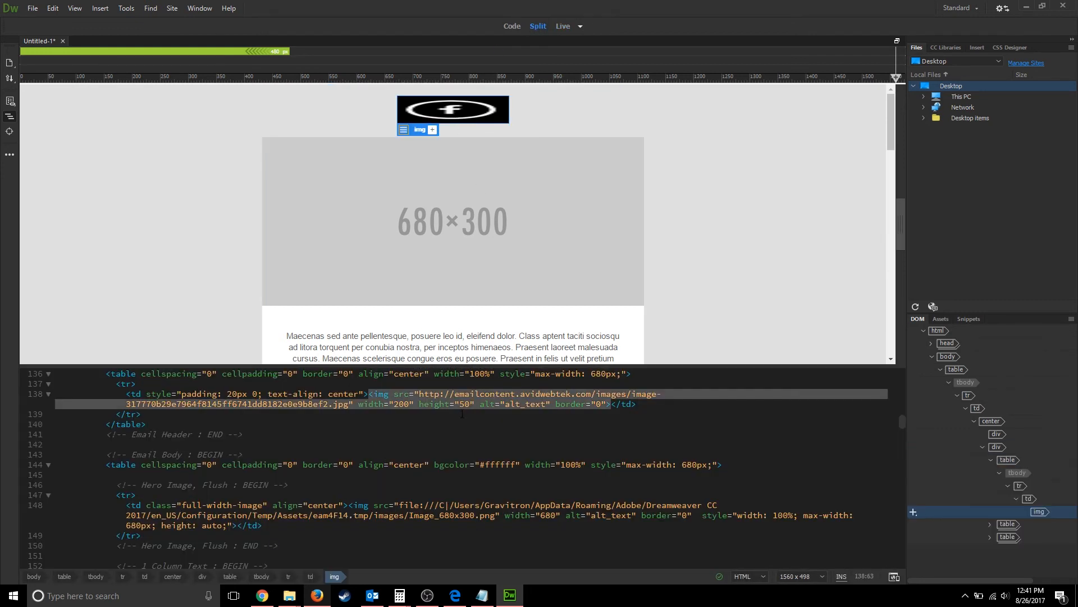
left_click(409, 403)
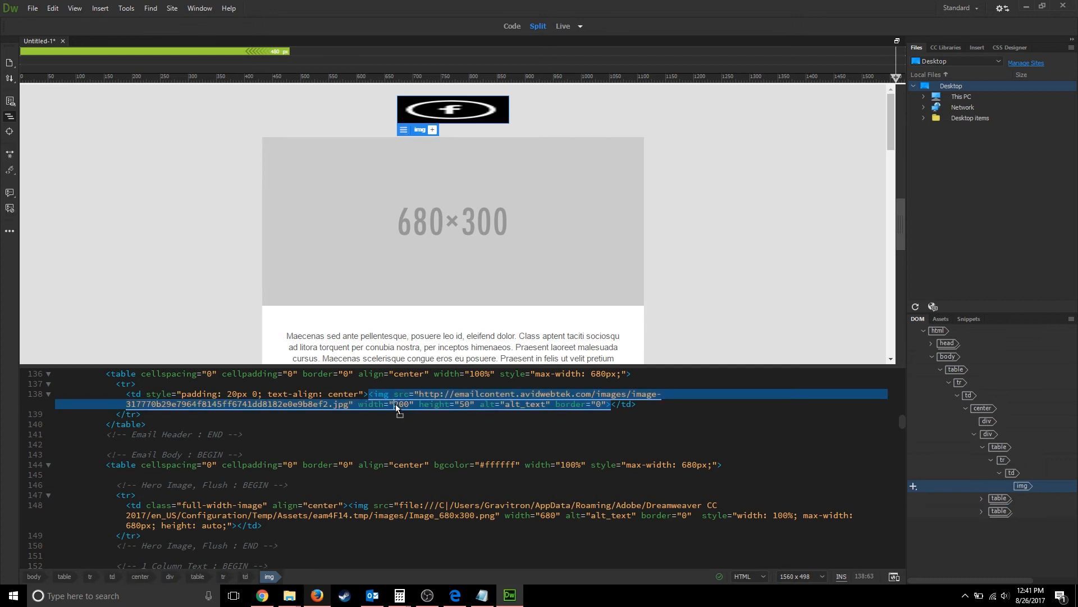
left_click_drag(411, 404, 394, 404)
type("50")
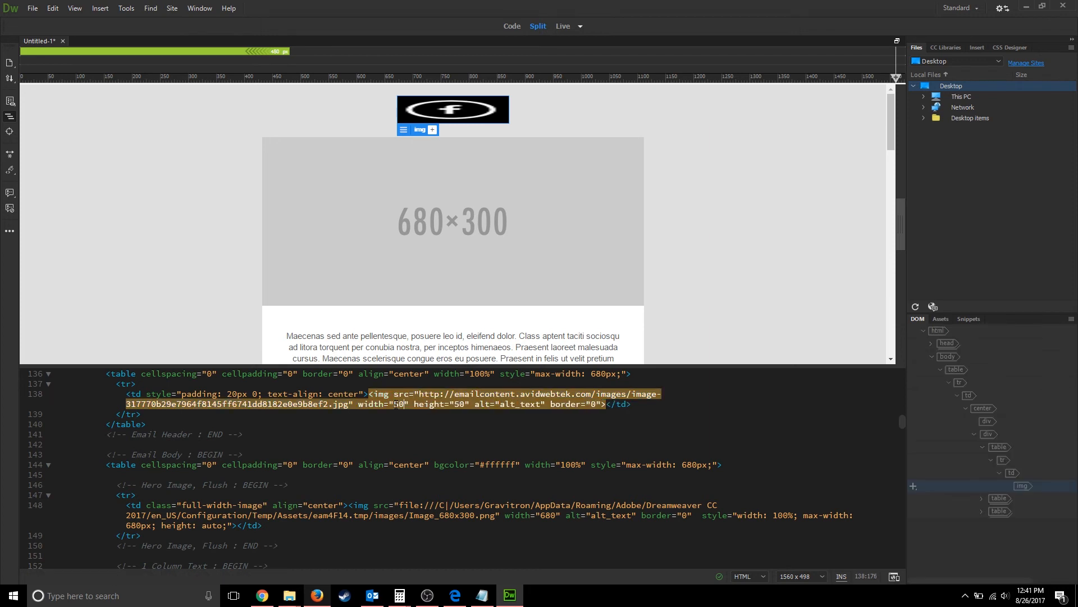
left_click(373, 430)
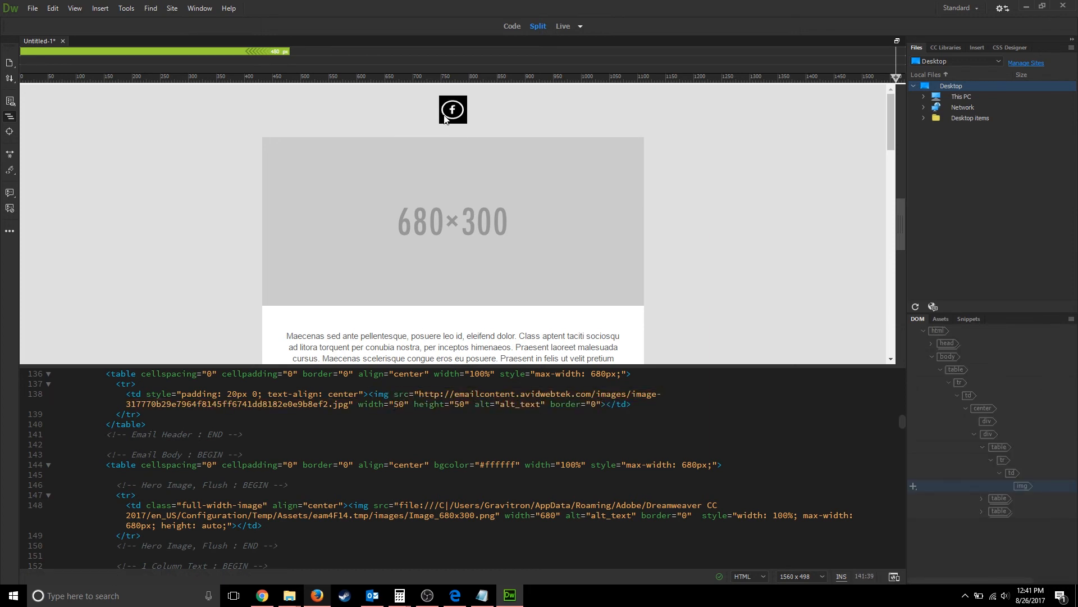
scroll(413, 143, "down", 5)
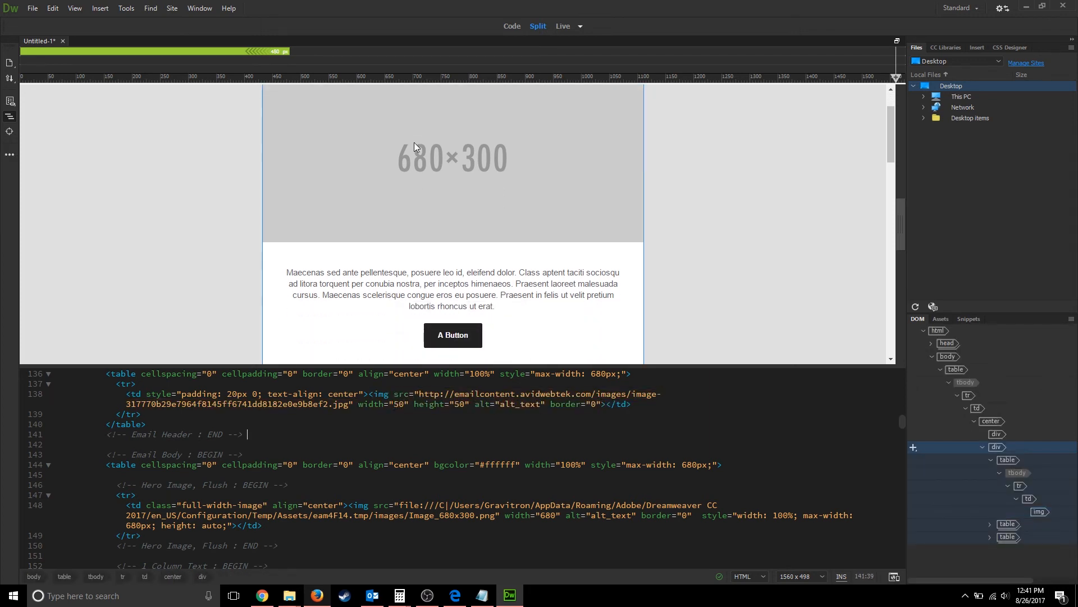
scroll(416, 138, "up", 4)
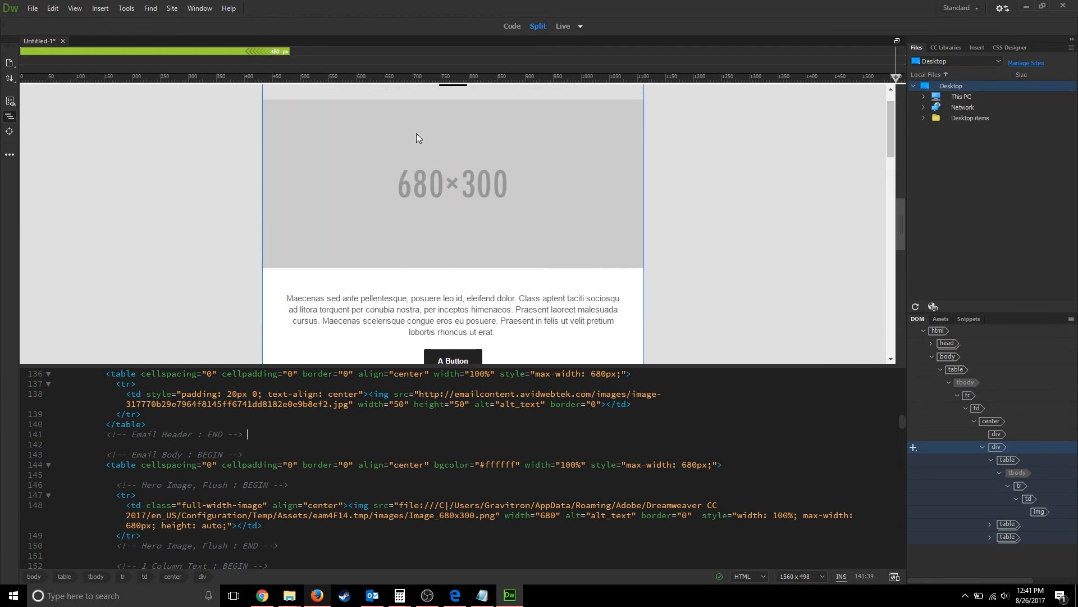
left_click(441, 313)
scroll(259, 517, "down", 4)
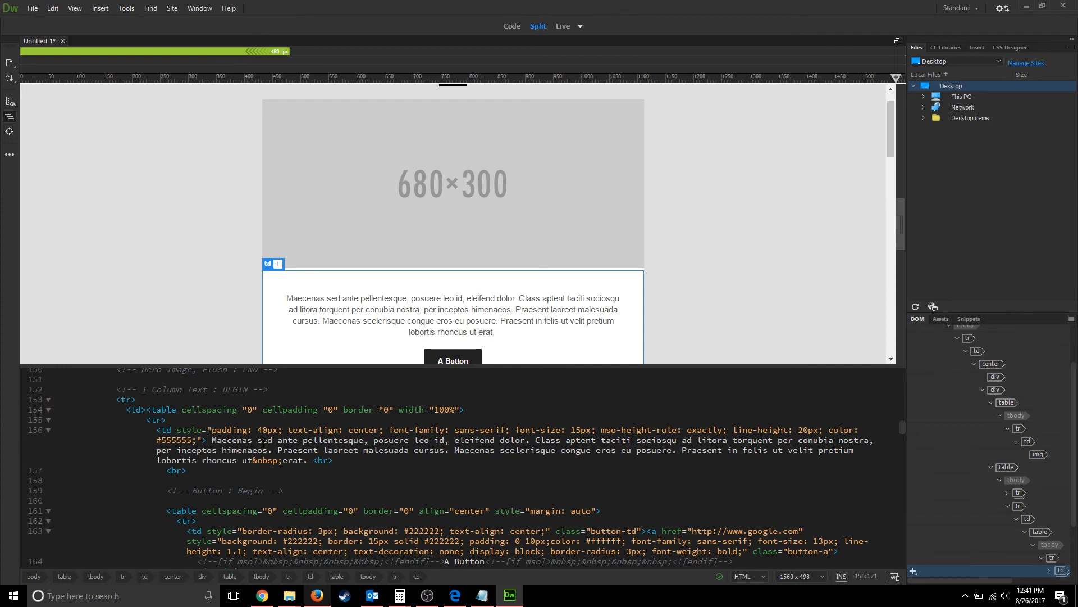
- Overwrite part of the first paragraph with 'tdsfudsfudsu' and preview the whole email in Live view
left_click_drag(264, 441, 385, 452)
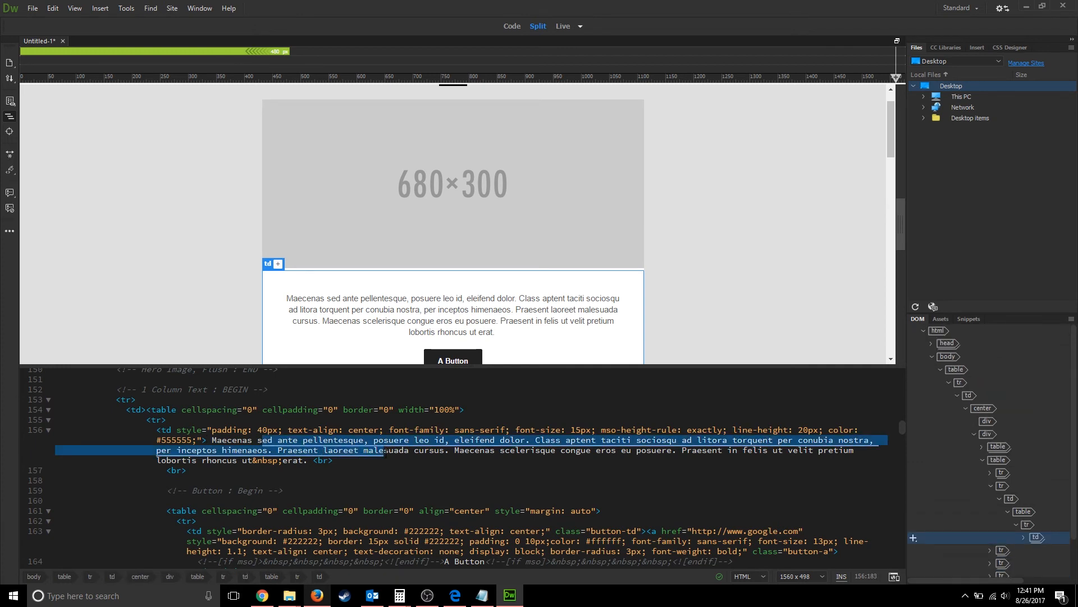
type("tdsfudsfudsu")
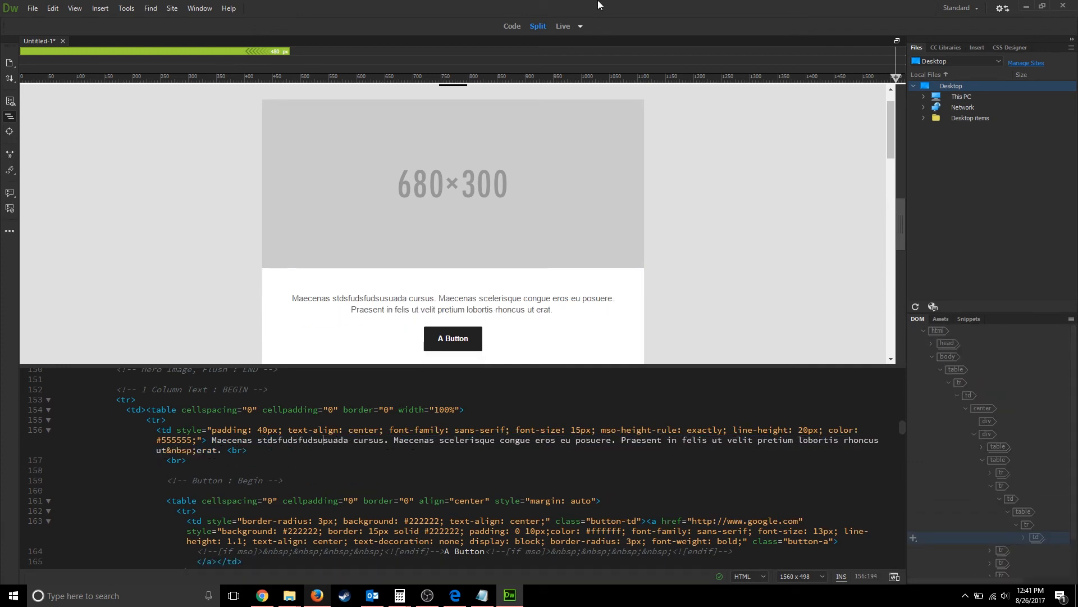
left_click(564, 27)
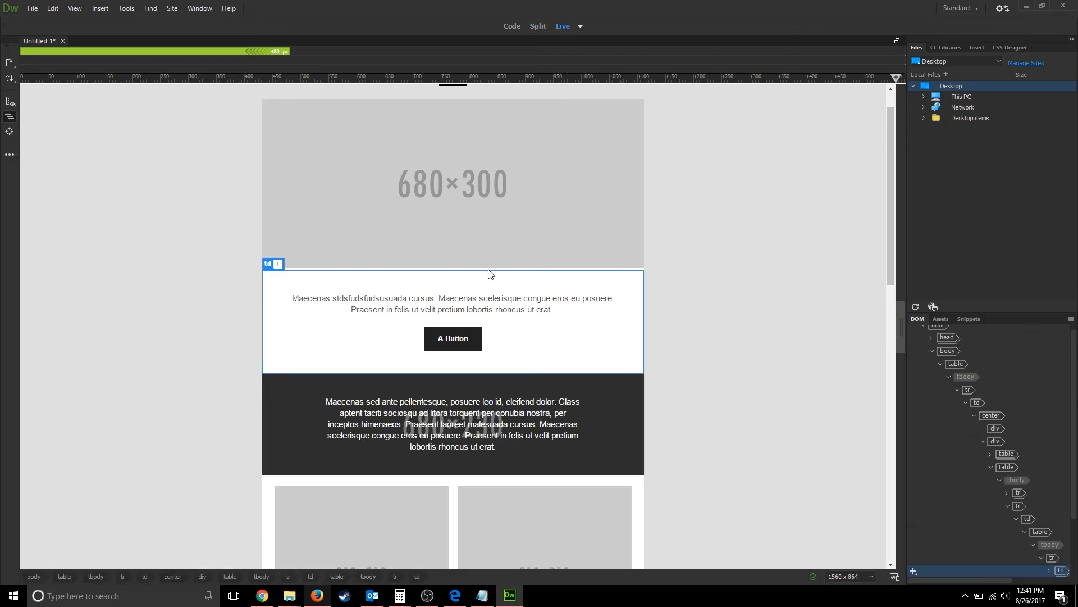
scroll(489, 273, "down", 15)
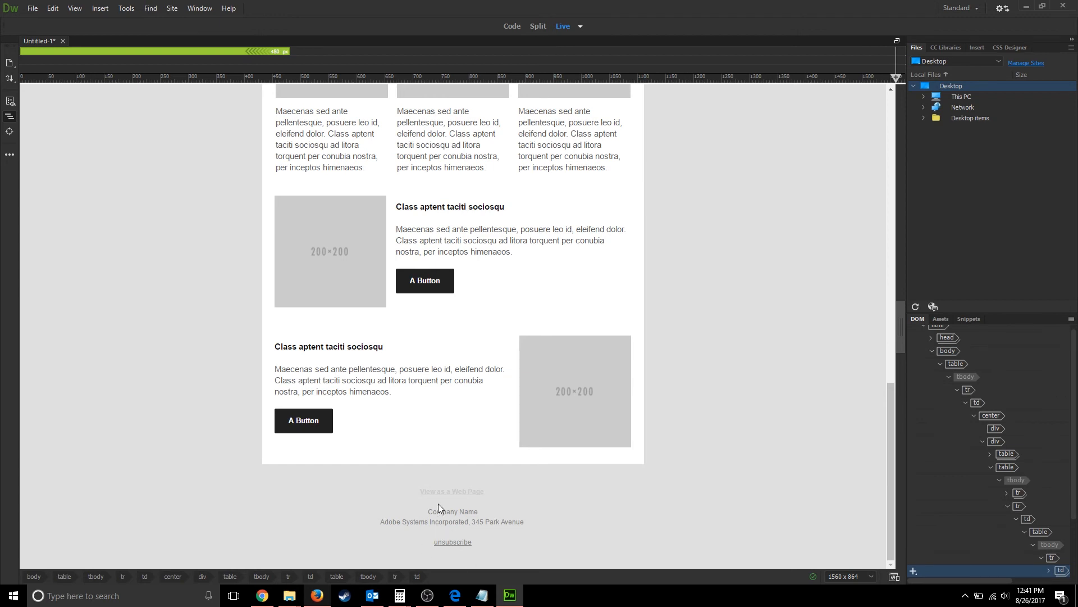
scroll(439, 503, "up", 12)
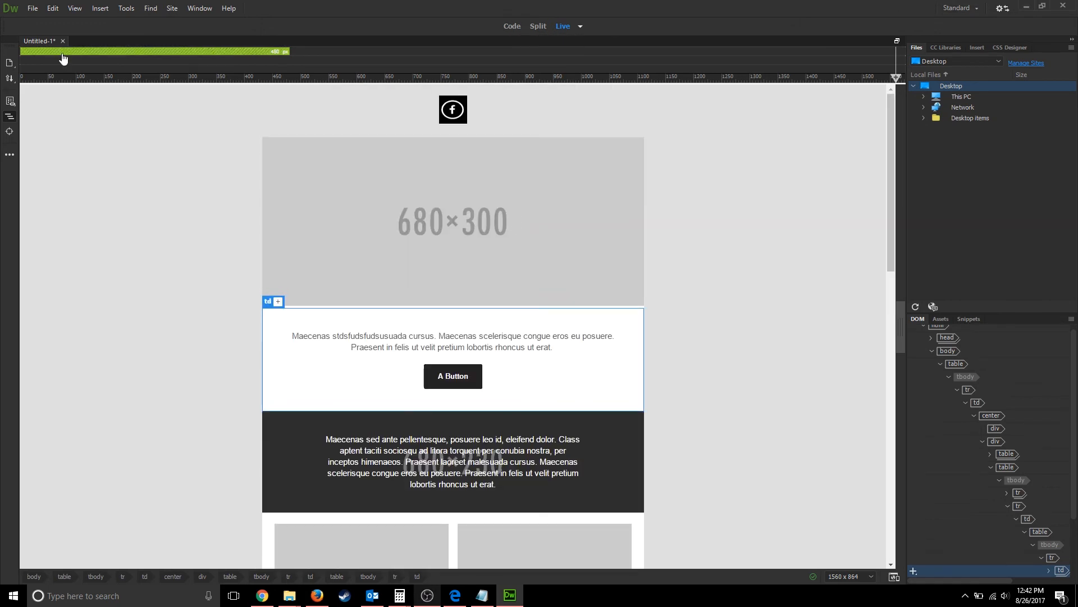
- Save the email as Test.html in Documents\Emails and open File Explorer
left_click(32, 8)
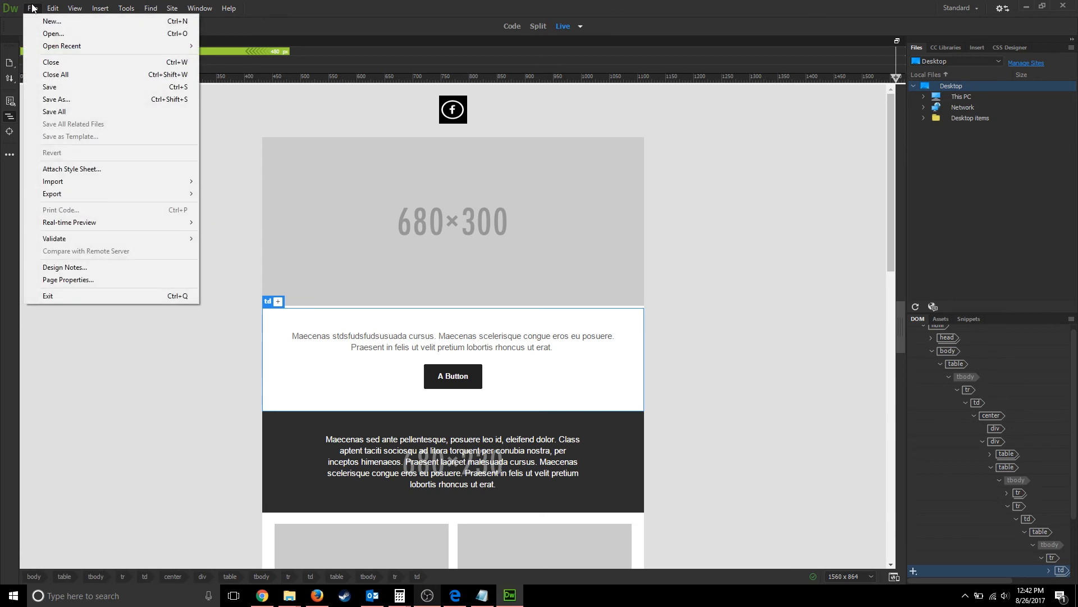
left_click(63, 100)
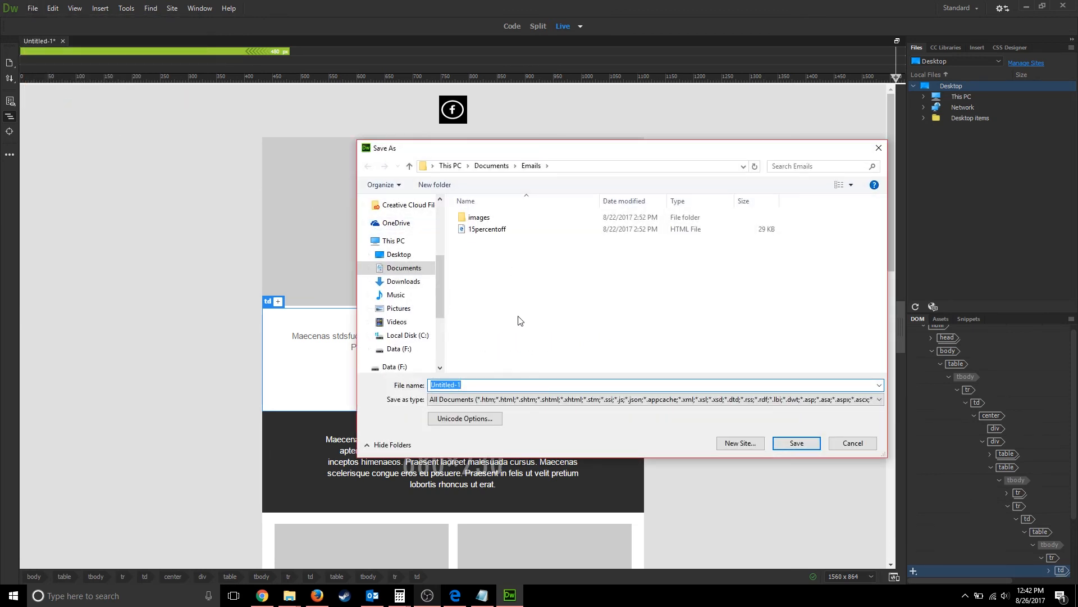
type("Test")
left_click(800, 443)
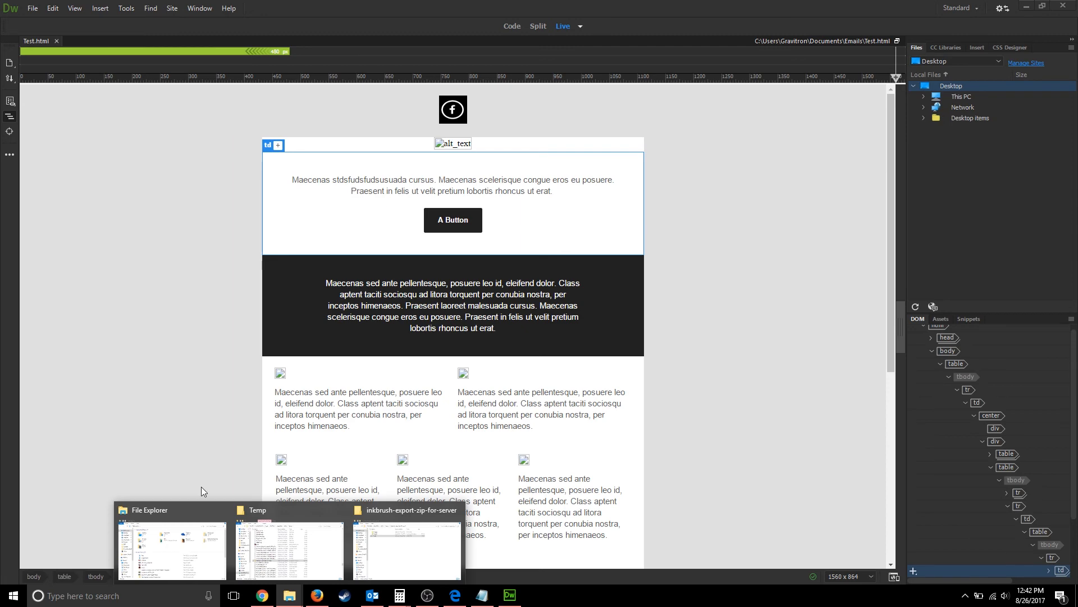
left_click(171, 534)
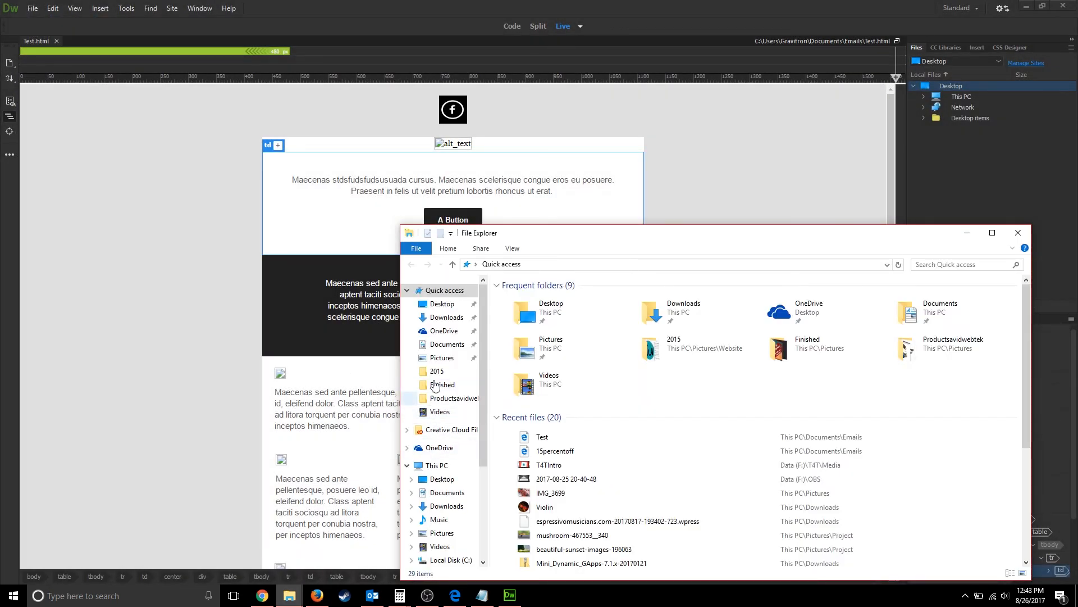
- Go to Documents\Emails and bring up the Open with options for the Test HTML file
scroll(433, 464, "down", 1)
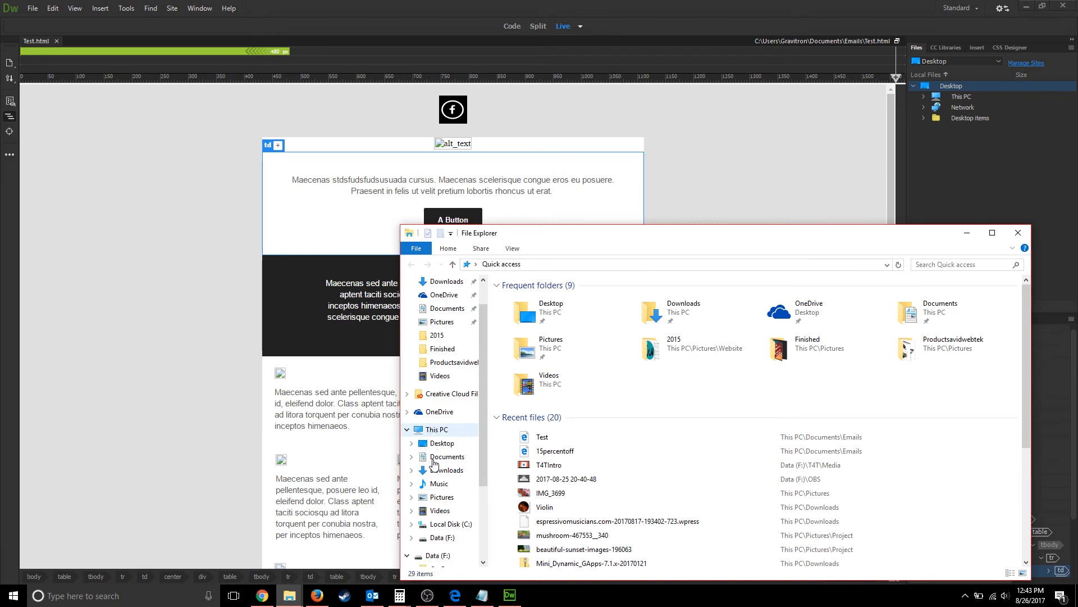
left_click(439, 459)
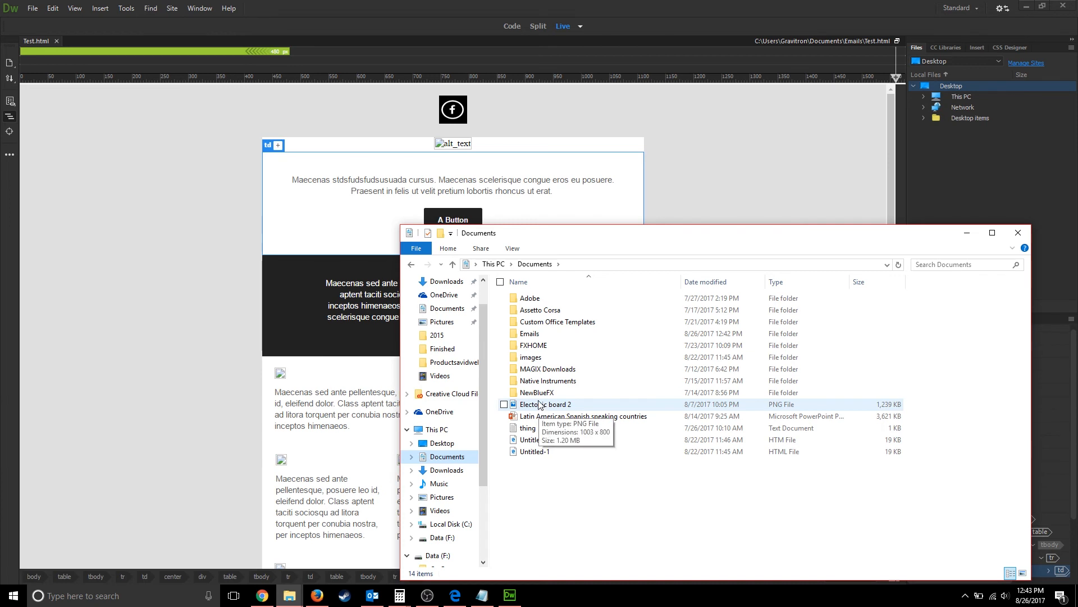
double_click(530, 333)
left_click(532, 323)
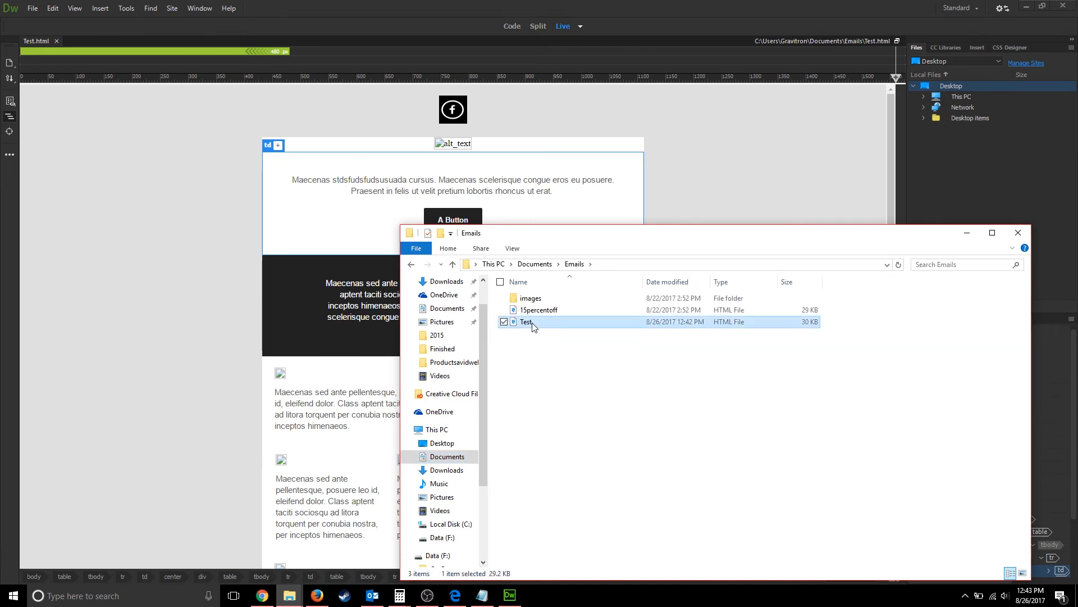
right_click(532, 322)
mouse_move(410, 399)
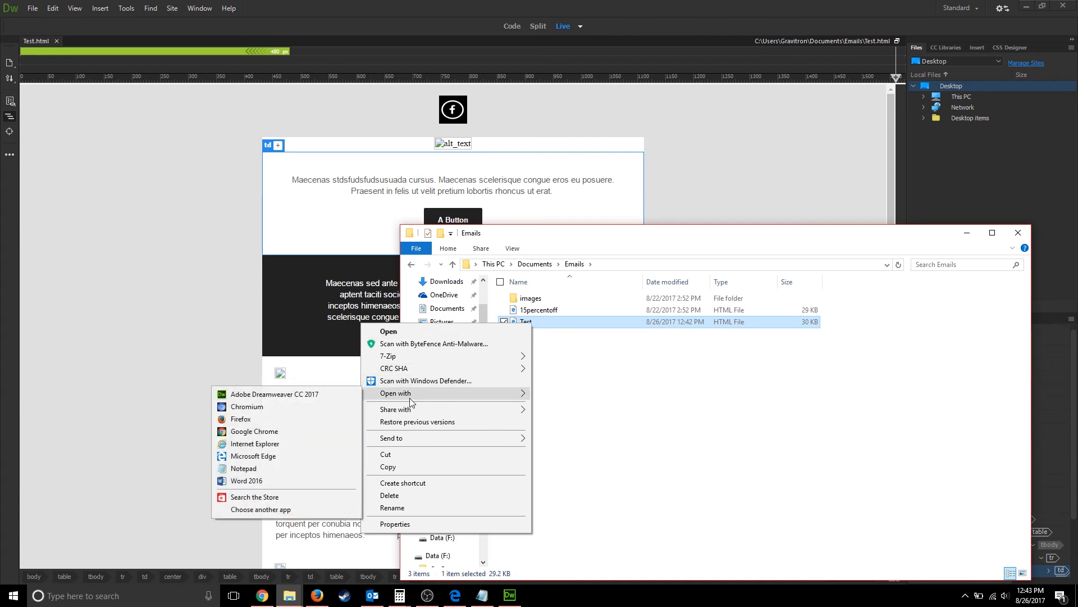
- Open Test.html in Notepad, select all its HTML, and bring Firefox to the front
left_click(275, 468)
key("ctrl+a")
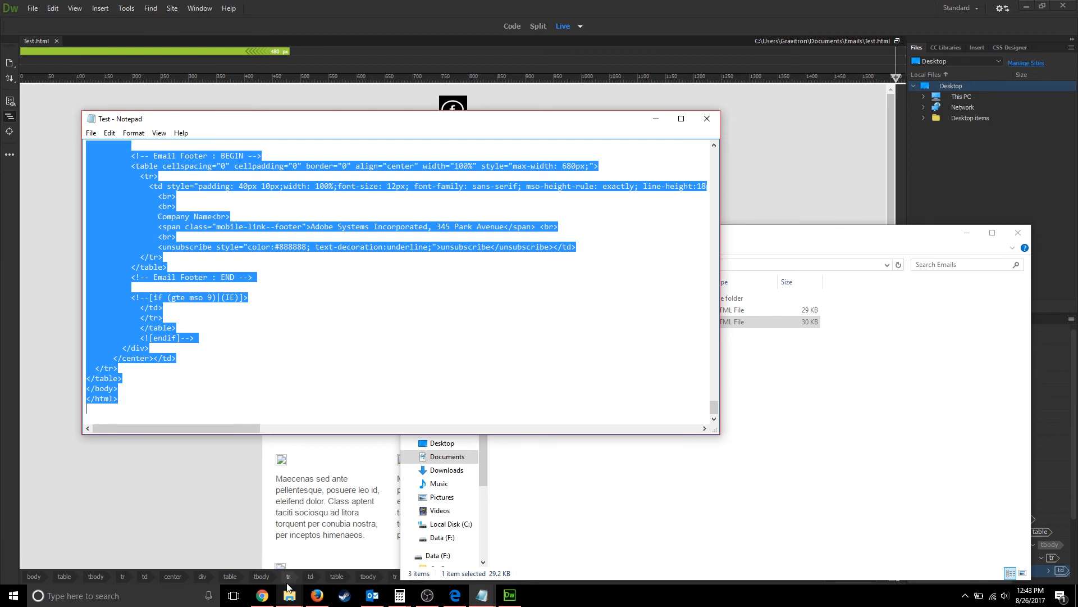
left_click(262, 596)
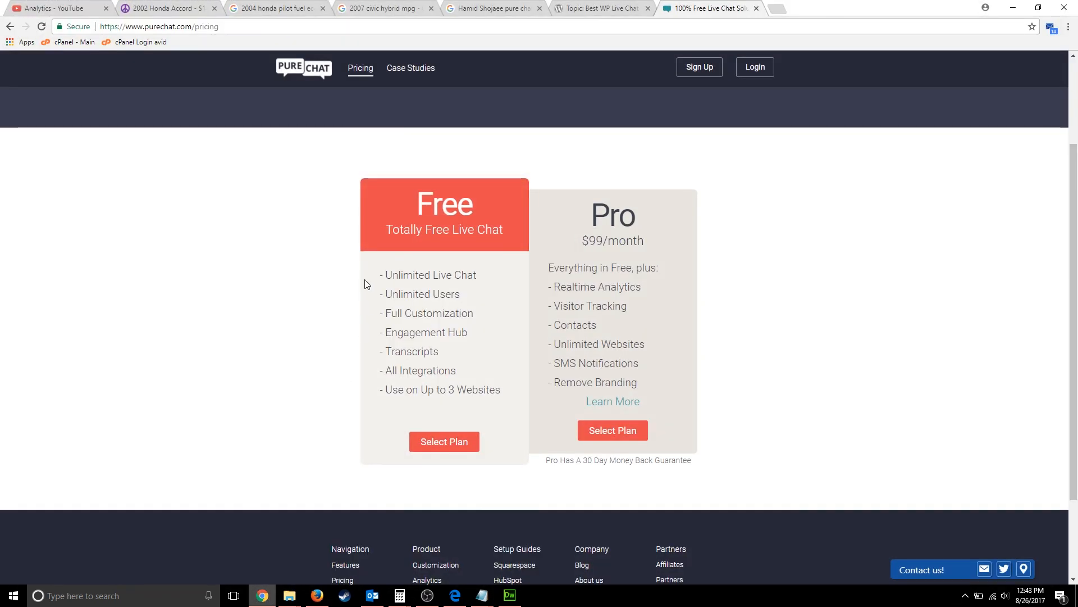
left_click(262, 595)
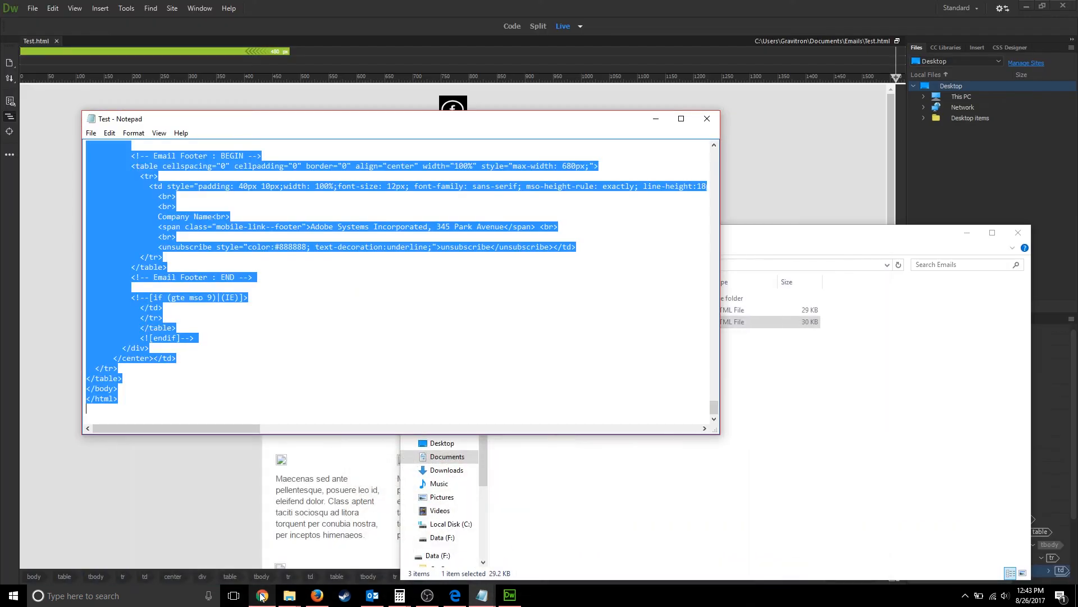
left_click(316, 596)
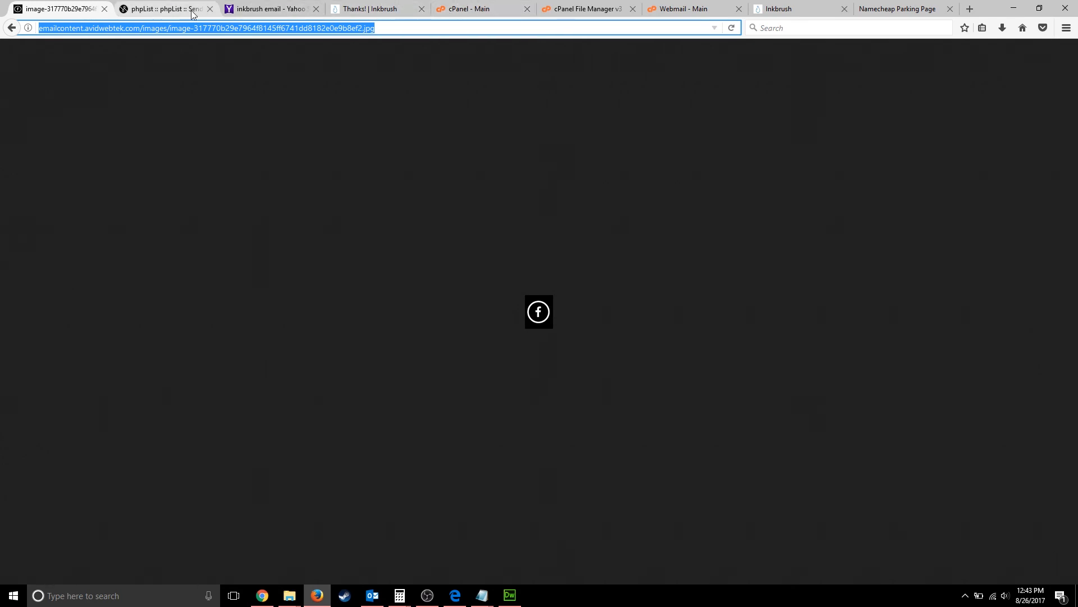
- In the phpList Compose message Source view, delete all the old Ink Stores template HTML
left_click(158, 12)
scroll(348, 191, "up", 7)
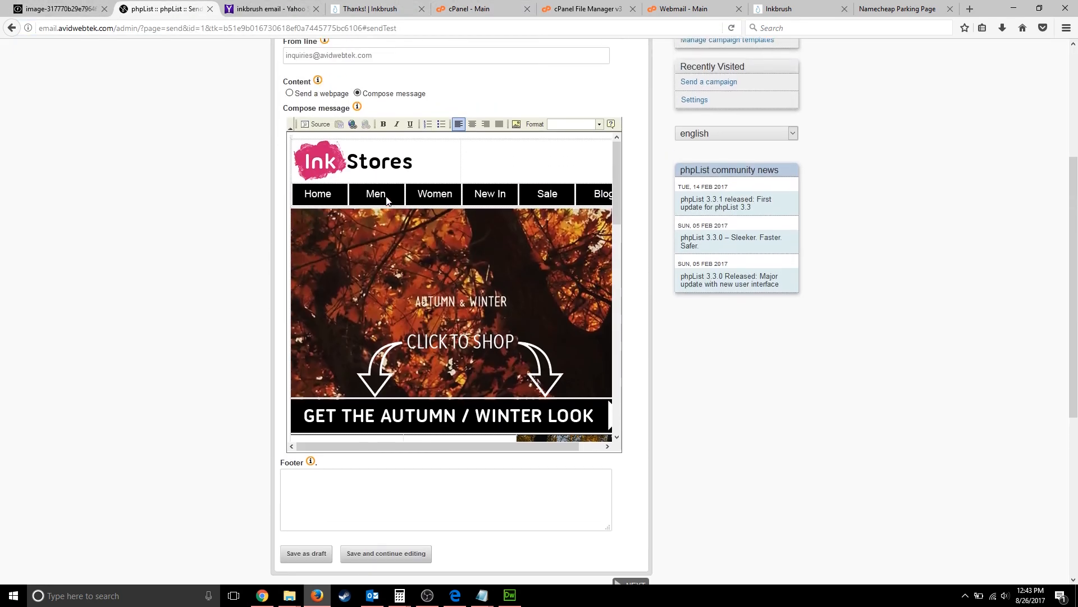
left_click(315, 210)
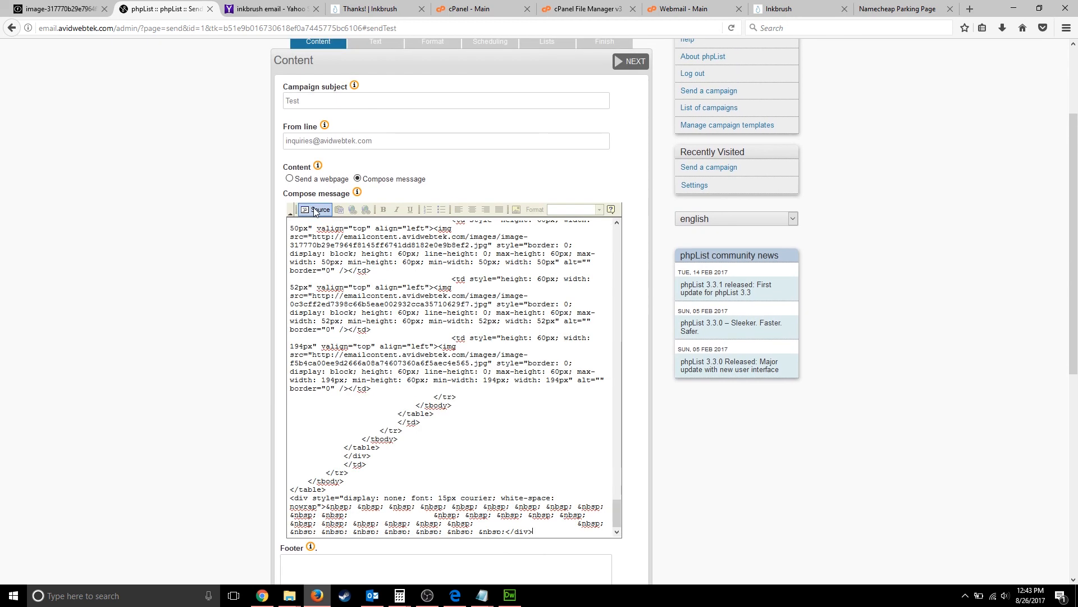
scroll(400, 472, "down", 1)
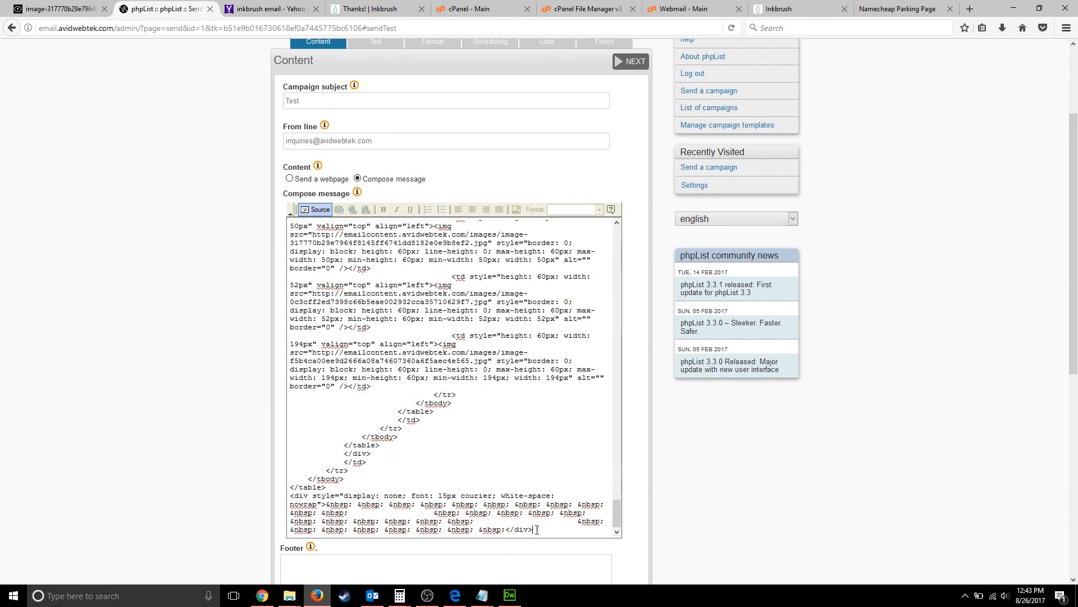
left_click_drag(537, 529, 198, 231)
key("BackSpace")
key("BackSpace")
key("BackSpace")
key("BackSpace")
key("BackSpace")
key("BackSpace")
key("BackSpace")
key("BackSpace")
key("BackSpace")
key("BackSpace")
key("BackSpace")
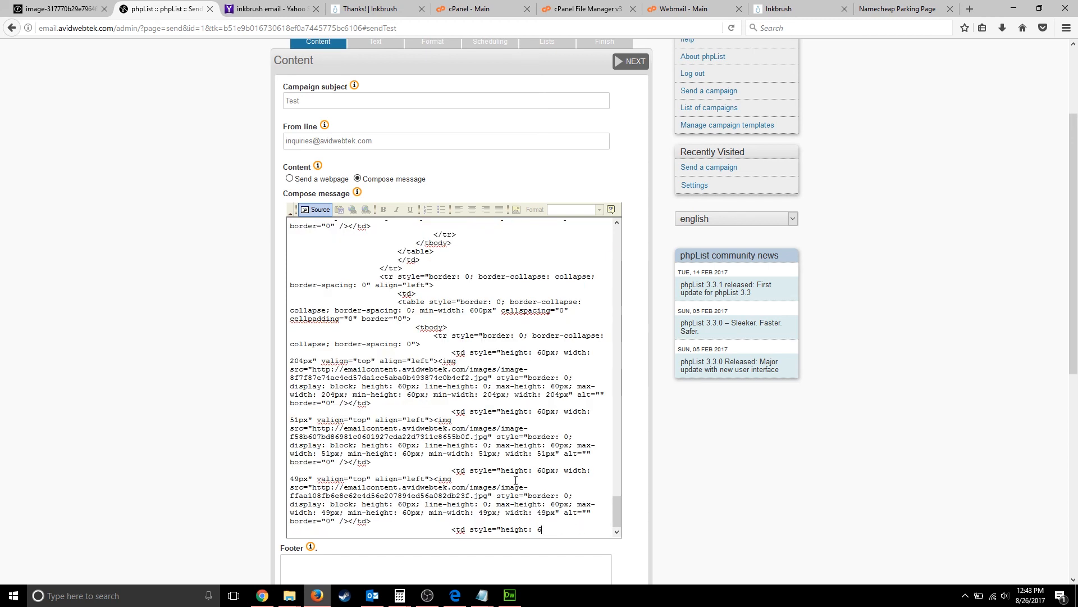
right_click(179, 106)
left_click_drag(553, 529, 311, 2)
key("Delete")
mouse_move(288, 137)
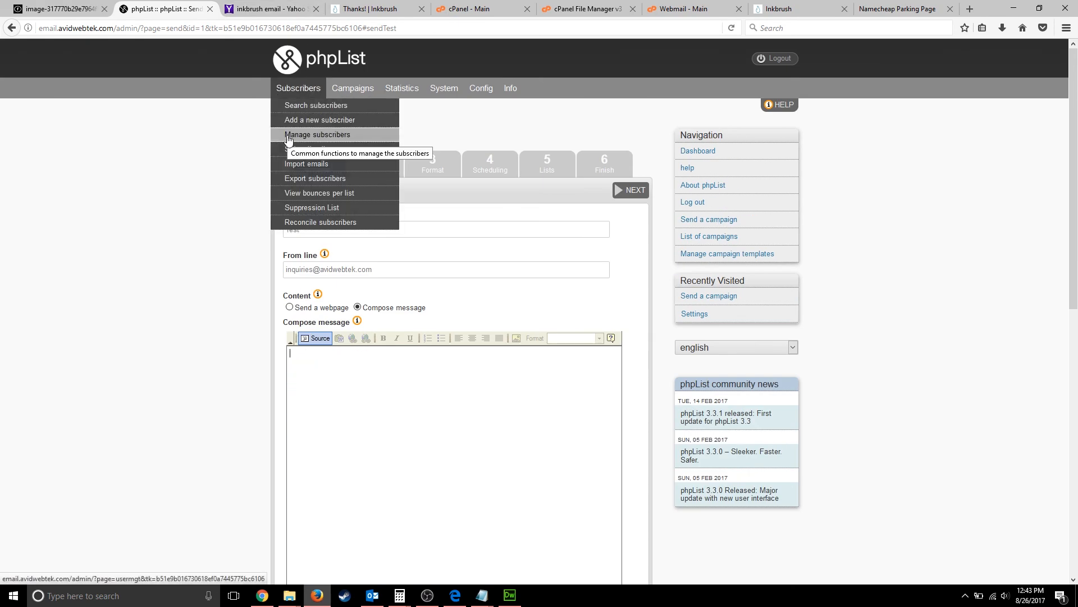
- Paste the Dreamweaver Test template HTML into the message and check its rendered view
key("ctrl+v")
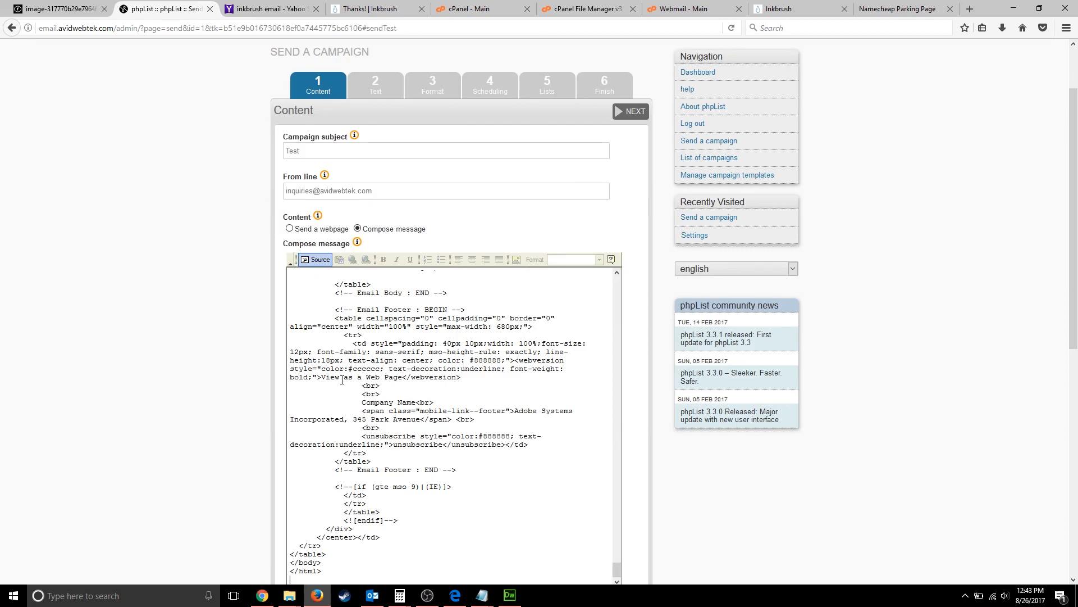
scroll(342, 380, "down", 7)
scroll(324, 90, "up", 5)
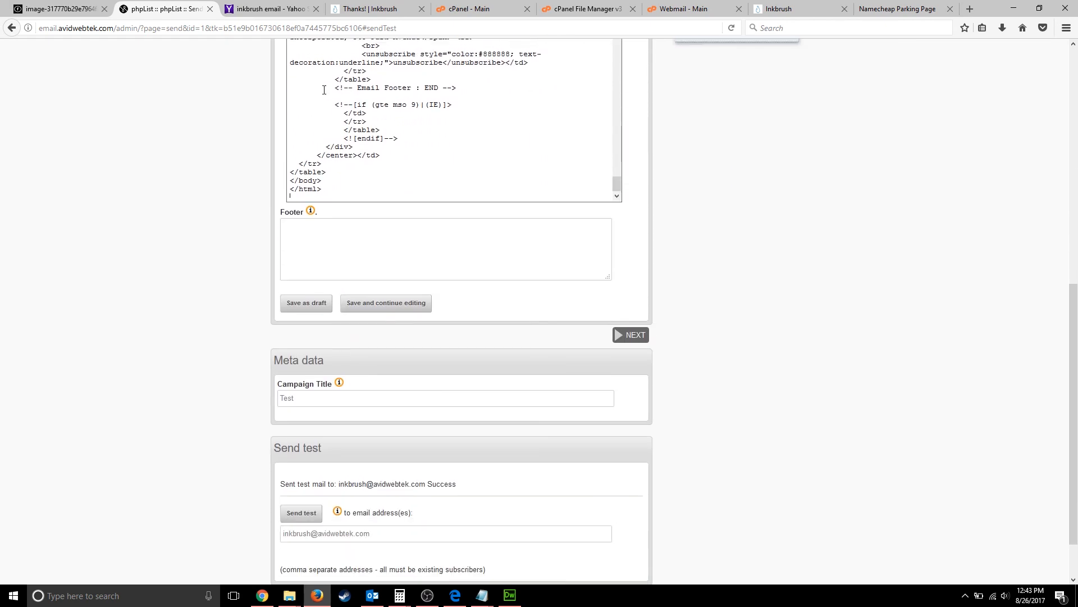
scroll(324, 90, "up", 4)
scroll(132, 149, "up", 6)
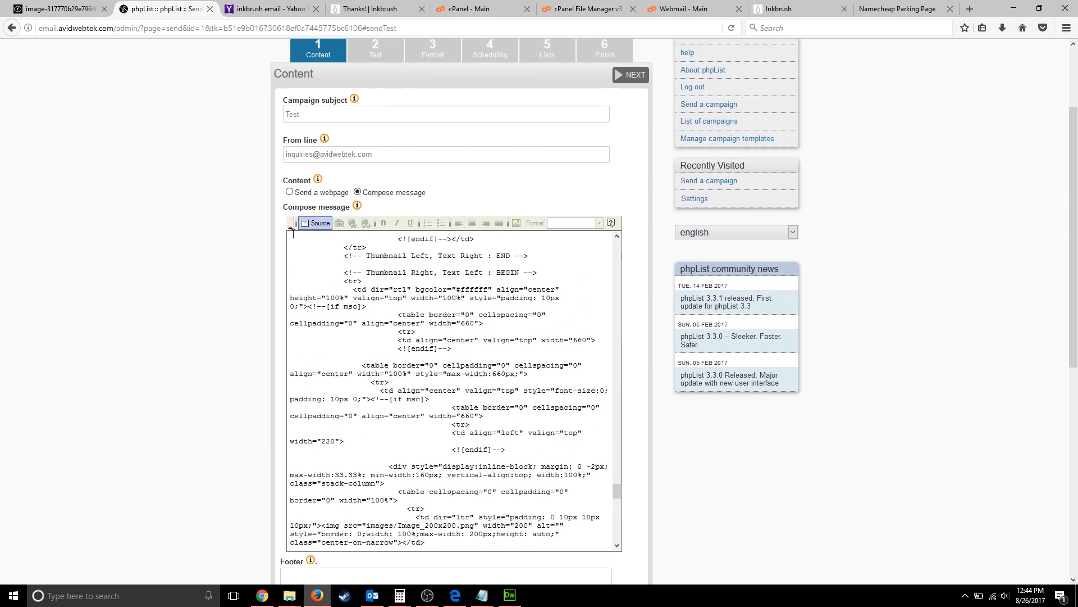
left_click(318, 228)
- Send a test email of the campaign
scroll(365, 381, "down", 5)
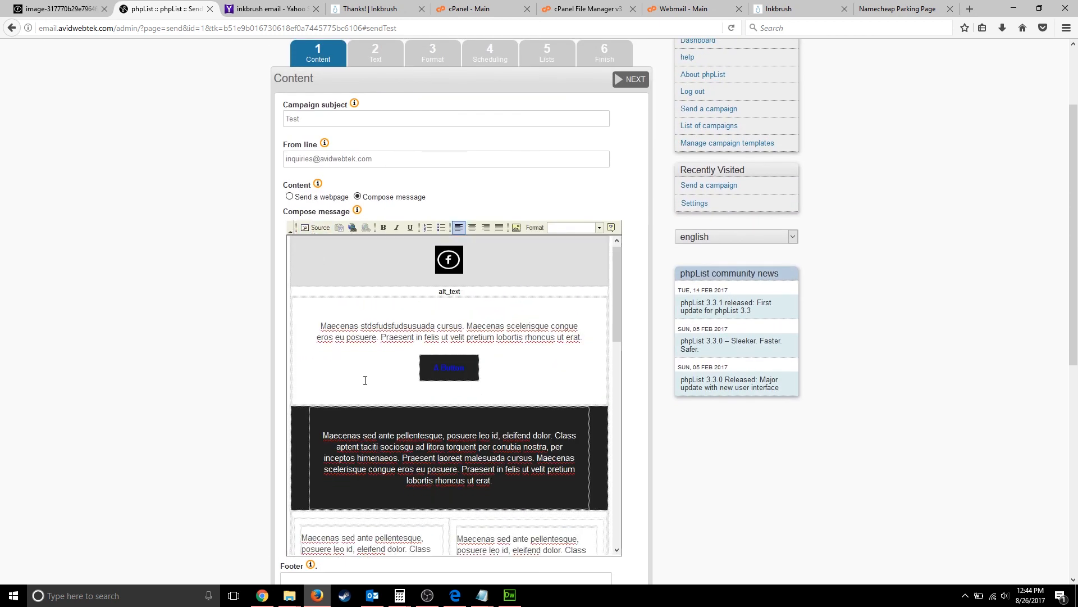
scroll(366, 381, "down", 10)
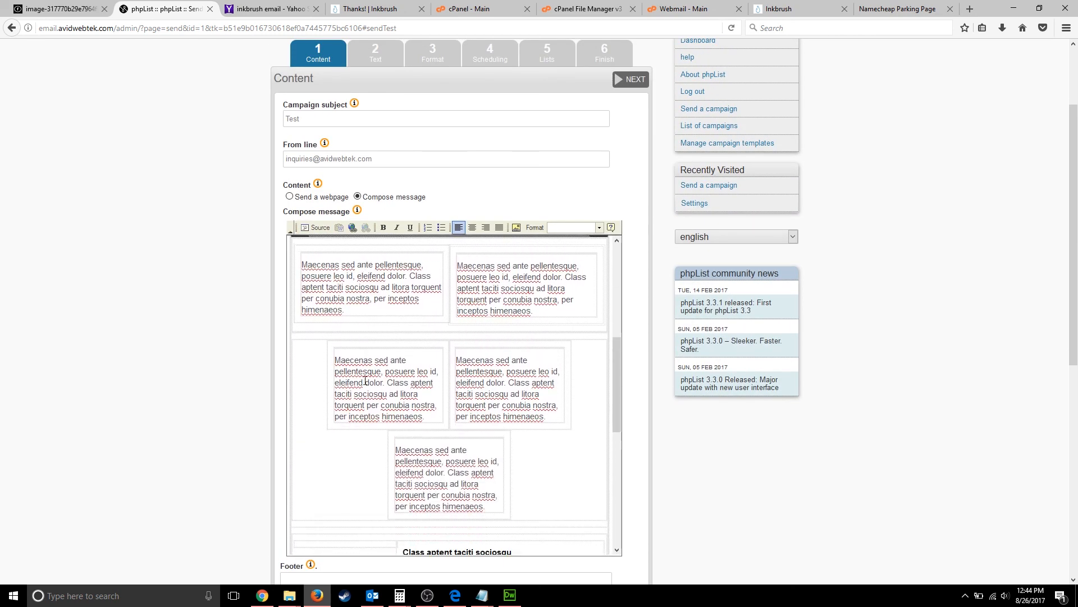
scroll(365, 381, "down", 4)
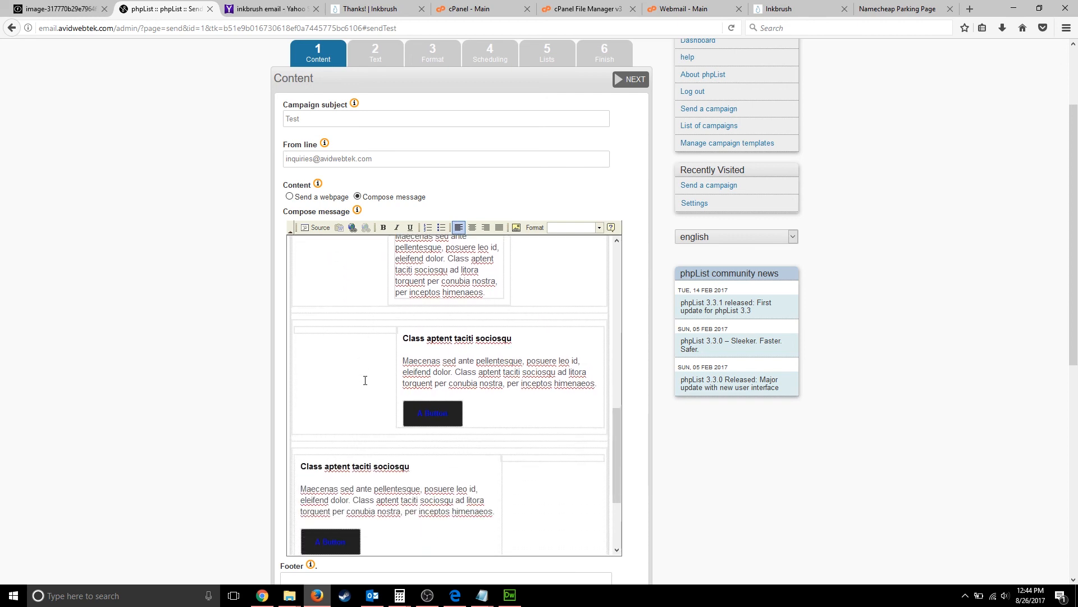
scroll(426, 442, "down", 4)
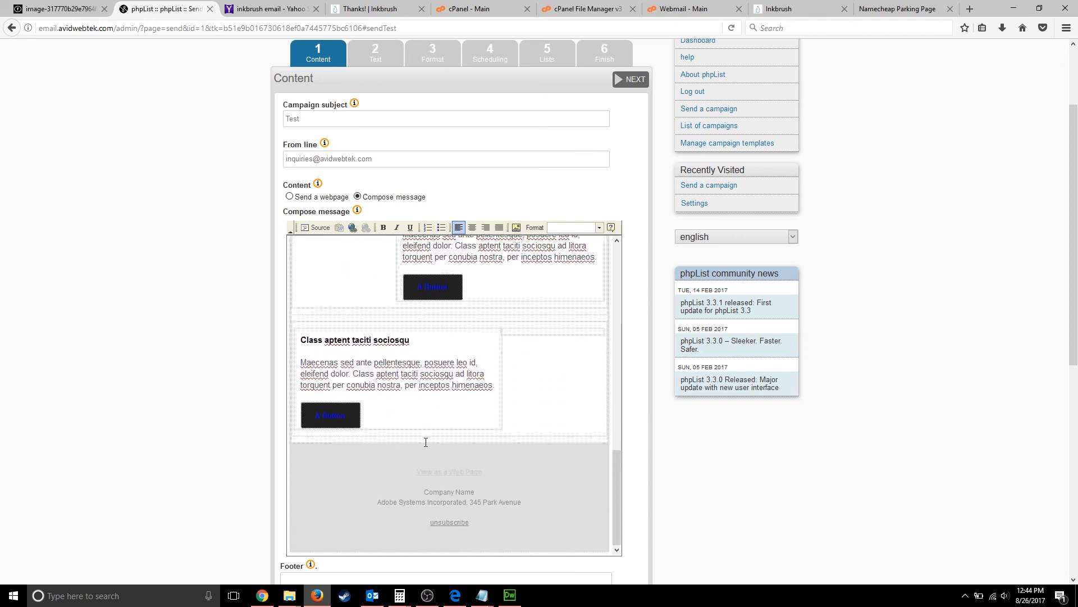
scroll(183, 455, "down", 8)
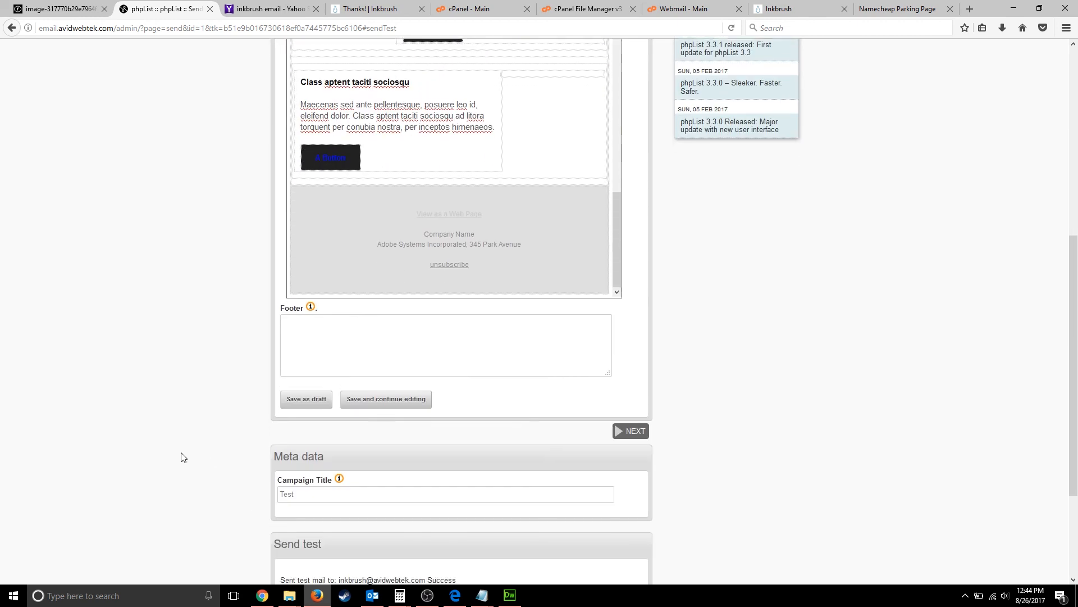
scroll(305, 509, "down", 4)
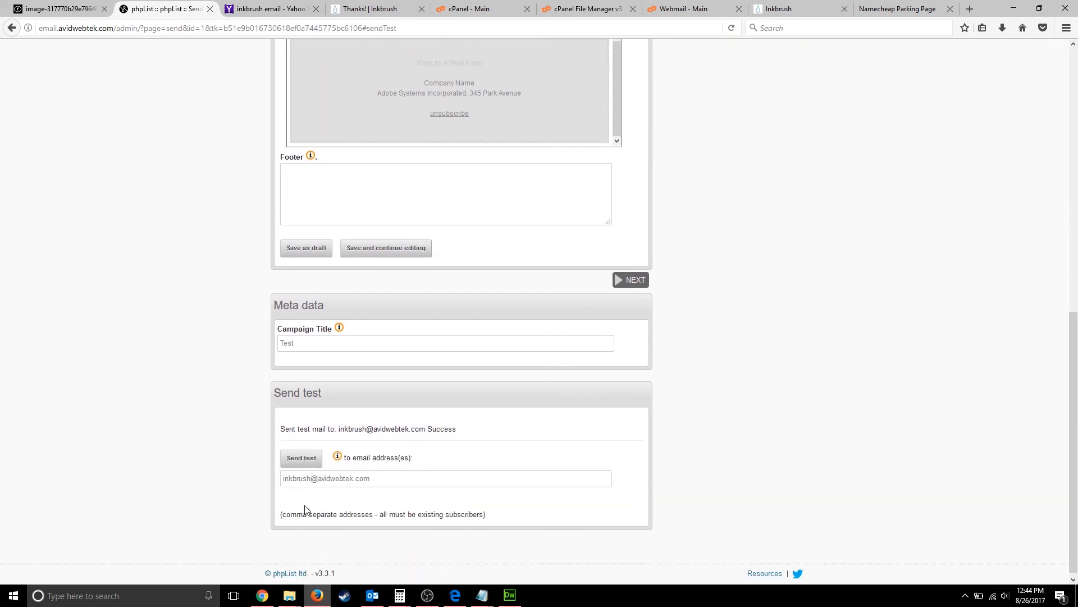
left_click(301, 458)
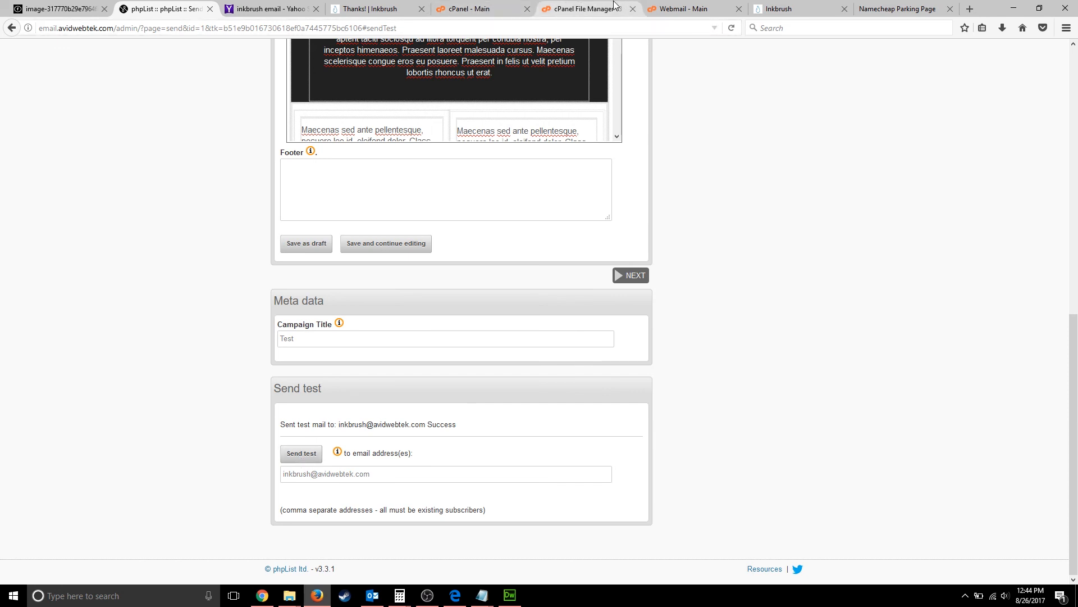
- Refresh the Roundcube inbox, open the new Test email and display its remote images
left_click(673, 9)
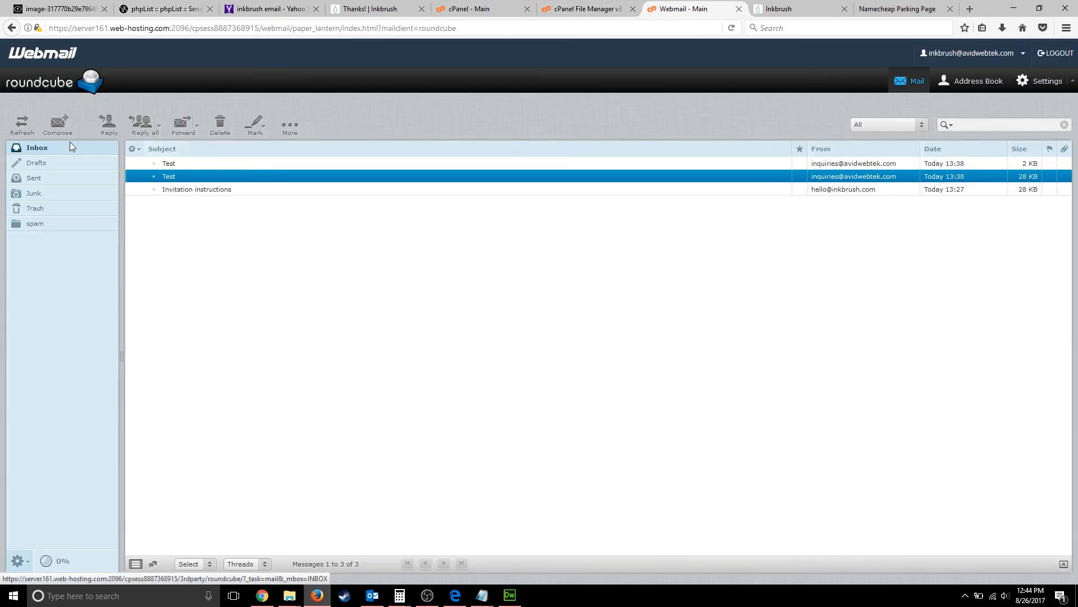
left_click(49, 148)
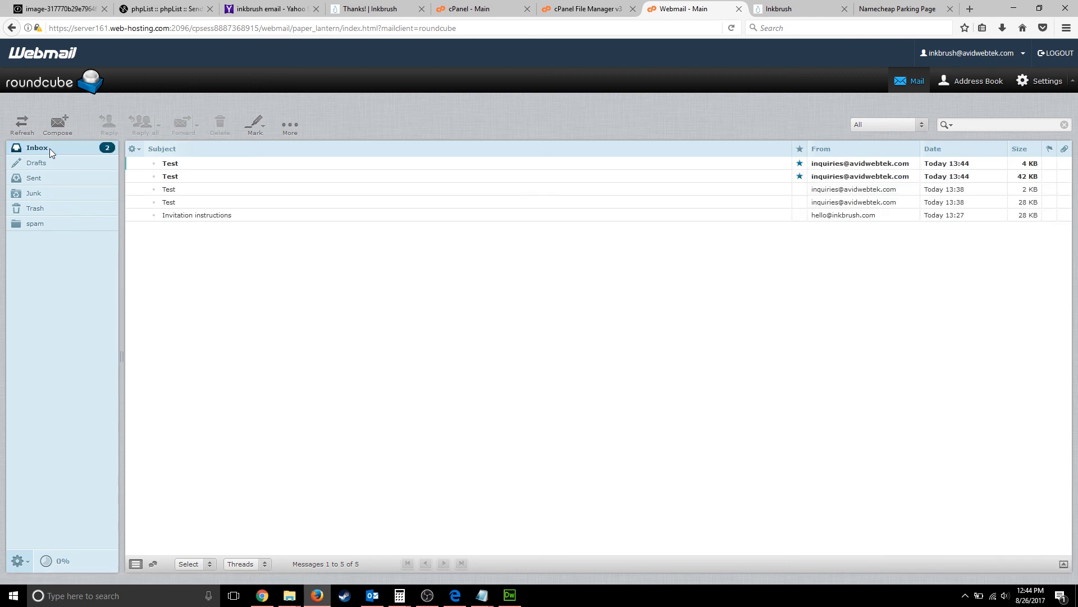
left_click(191, 178)
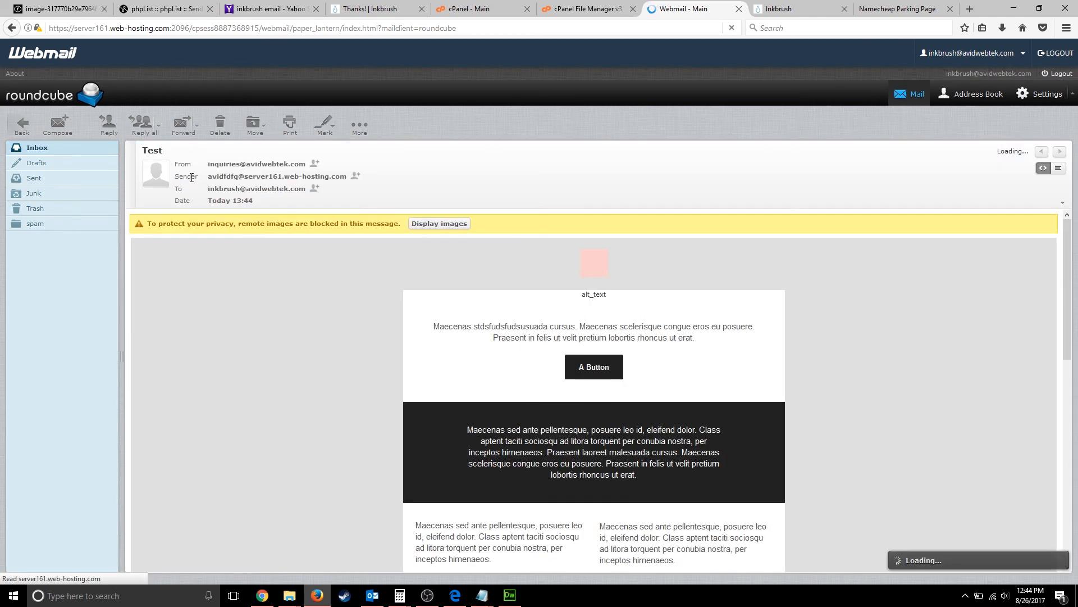
left_click(447, 227)
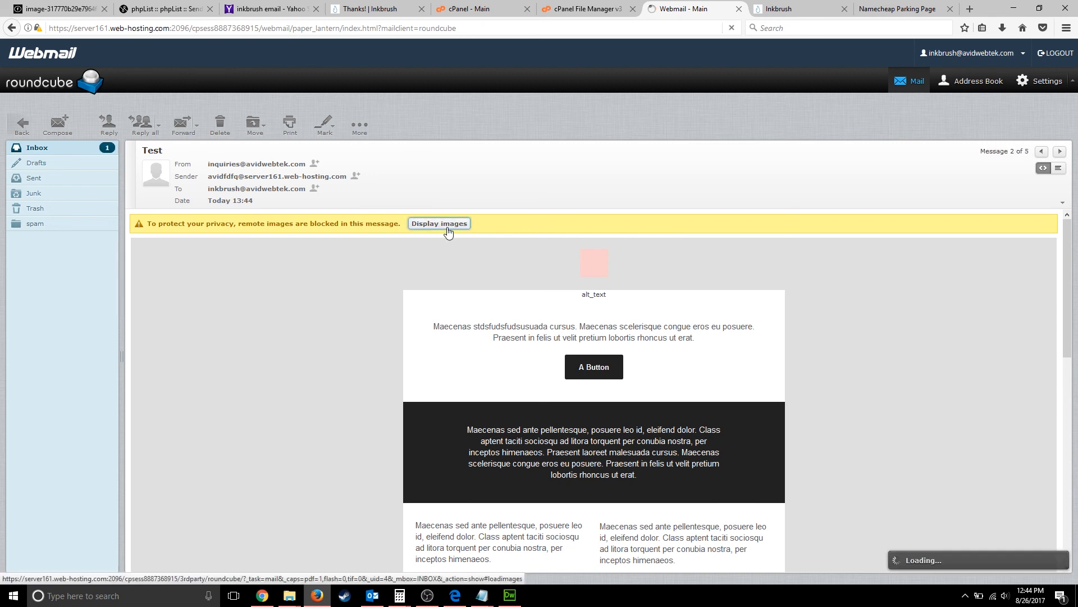
scroll(497, 341, "down", 10)
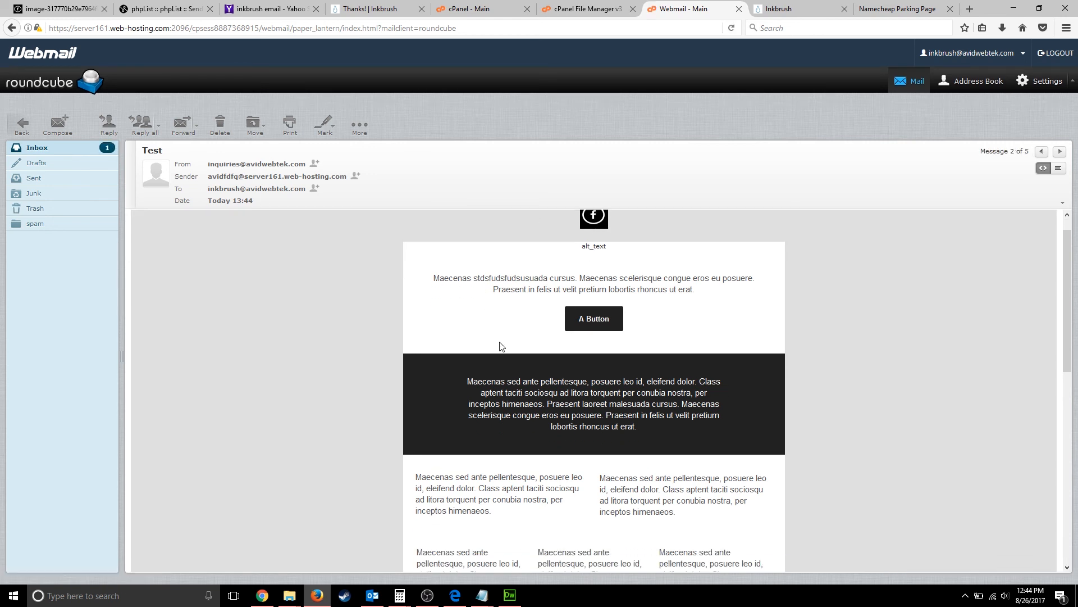
scroll(501, 345, "down", 3)
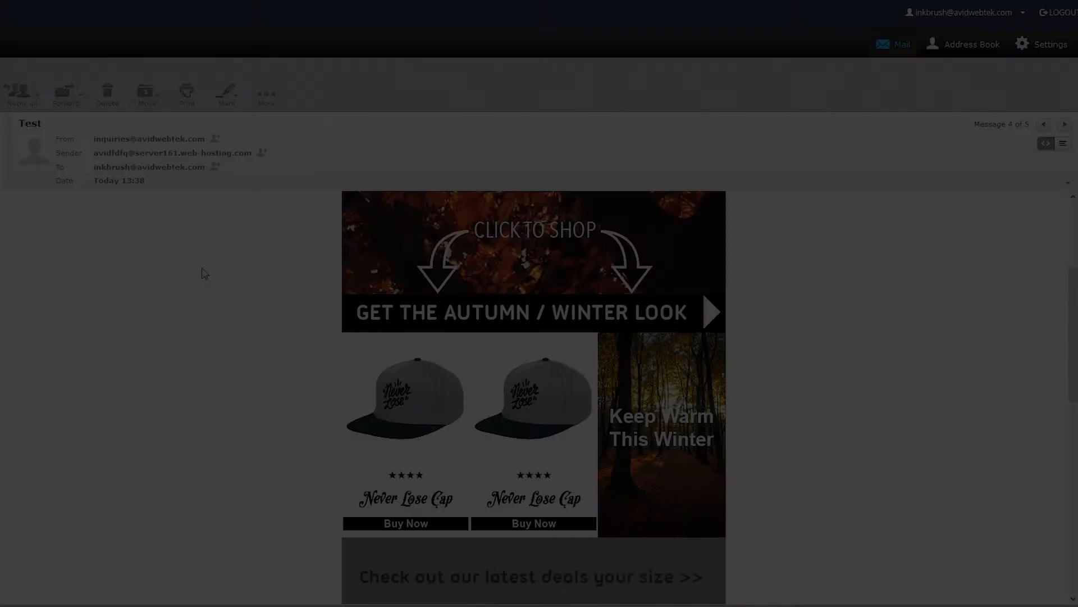
- Scroll through the earlier Ink Stores Test email (message 4 of 5) to compare layouts
scroll(306, 278, "down", 3)
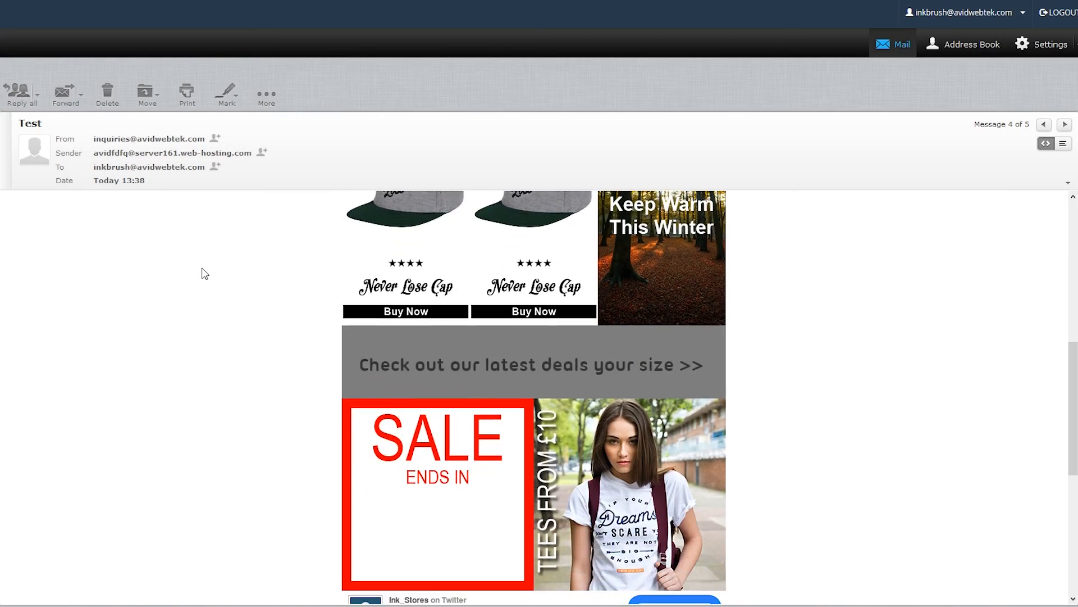
scroll(205, 269, "down", 3)
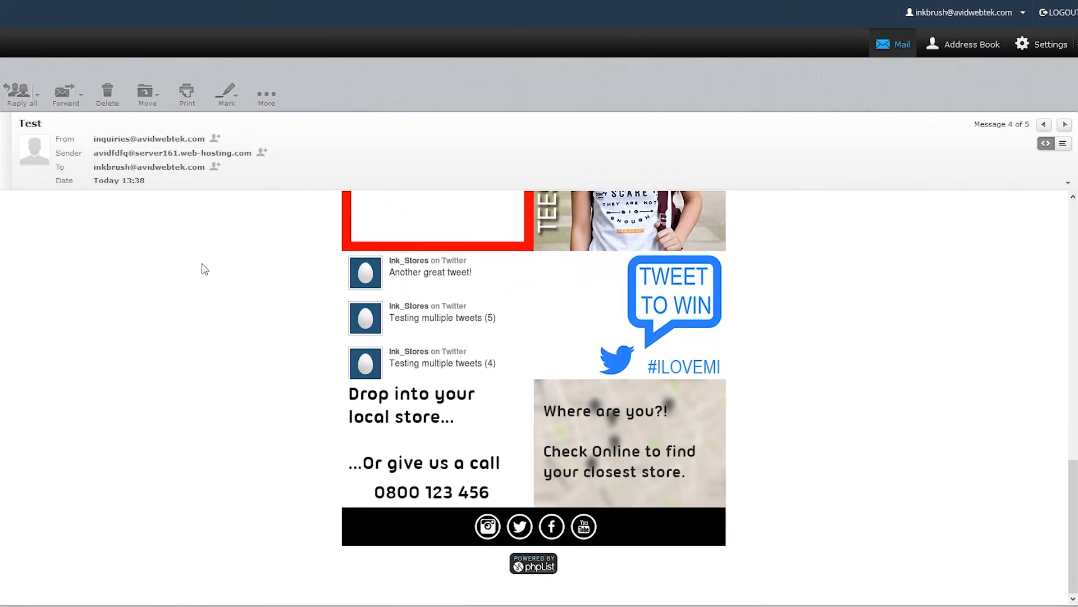
scroll(204, 269, "up", 12)
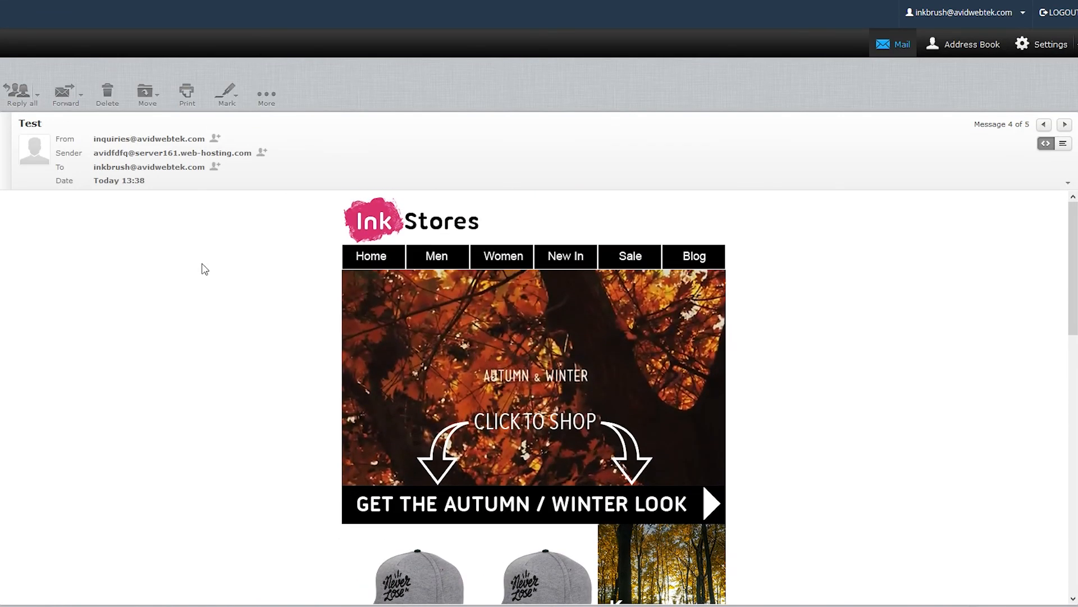
scroll(204, 269, "down", 10)
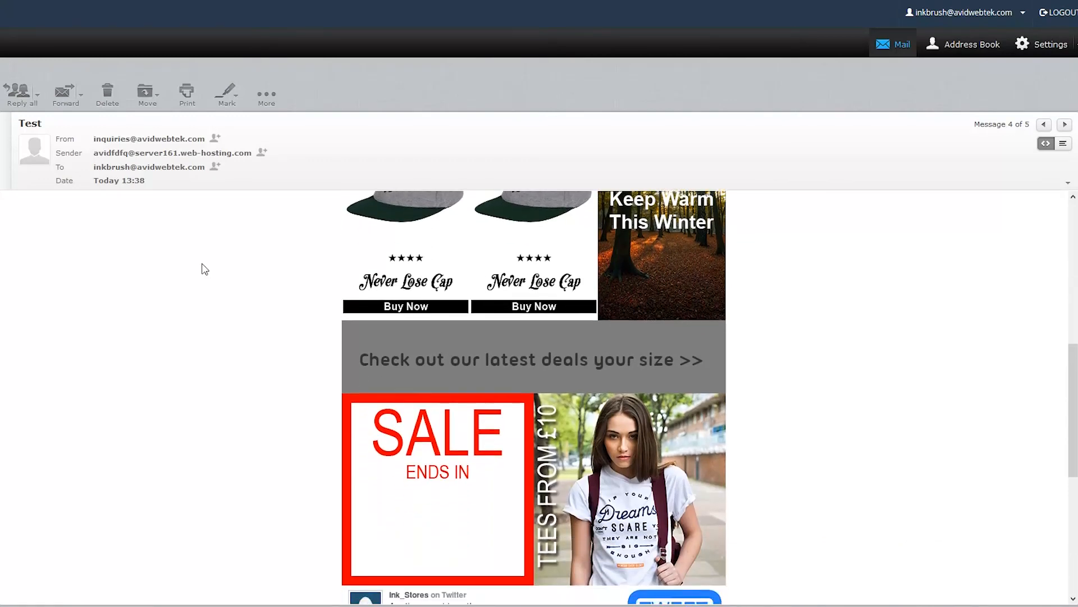
scroll(204, 269, "down", 2)
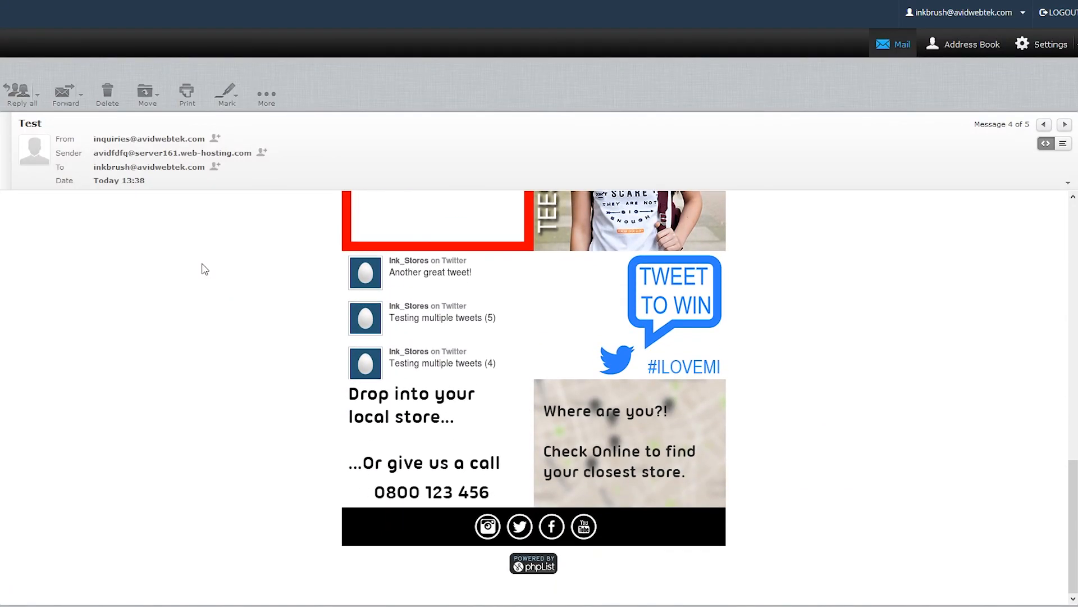
scroll(204, 269, "up", 12)
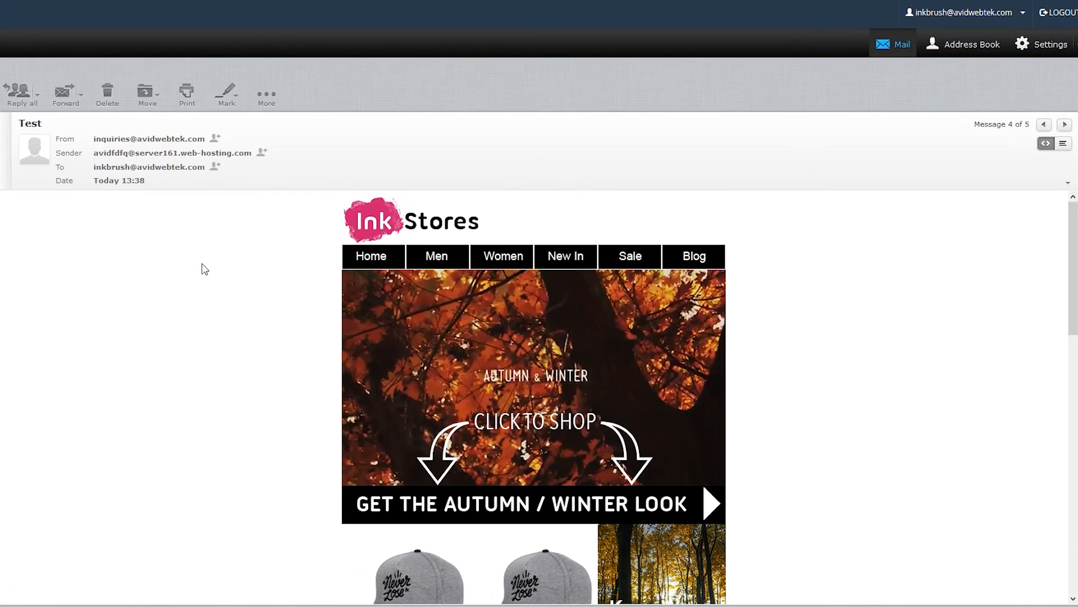